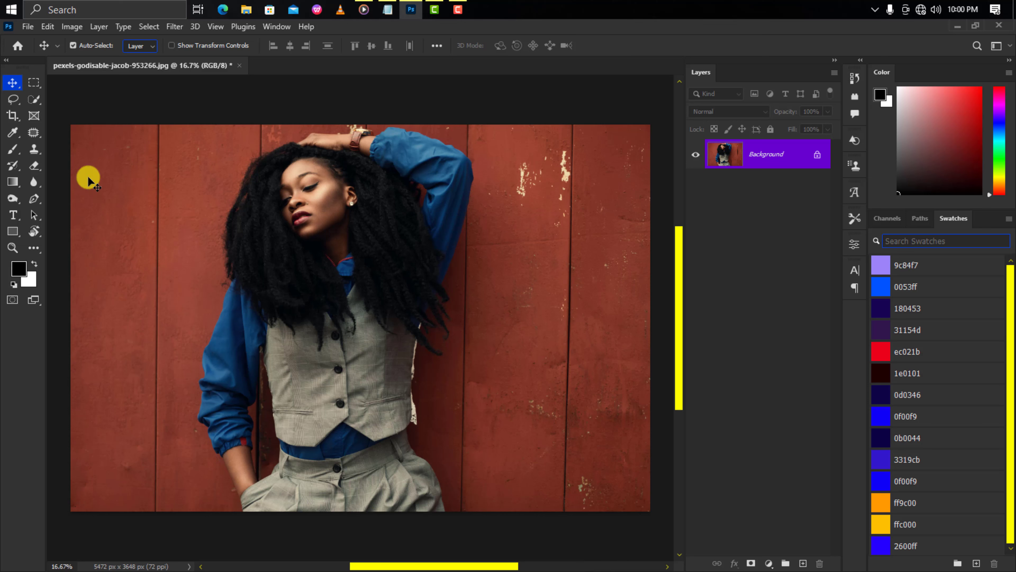
Step: Crop the model photo to a 2859 × 3648 px portrait, trimming wall from both sides
click(13, 115)
drag(70, 316, 126, 320)
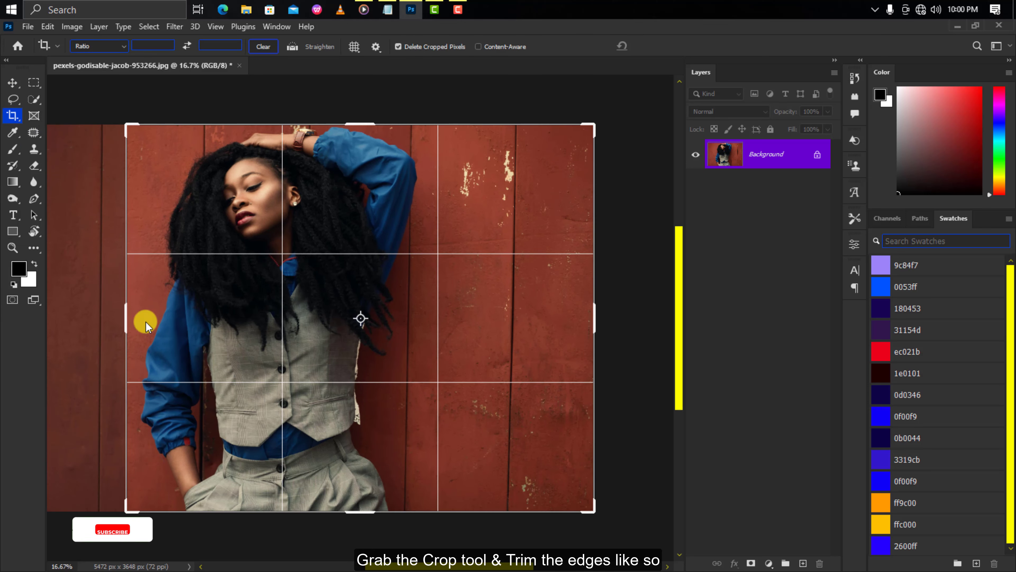
drag(592, 323, 511, 338)
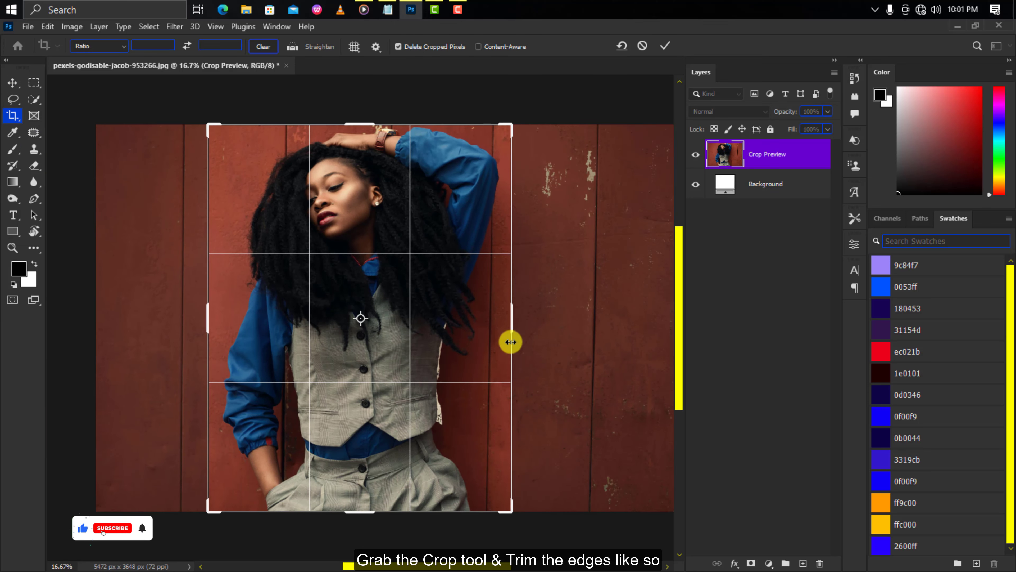
click(662, 47)
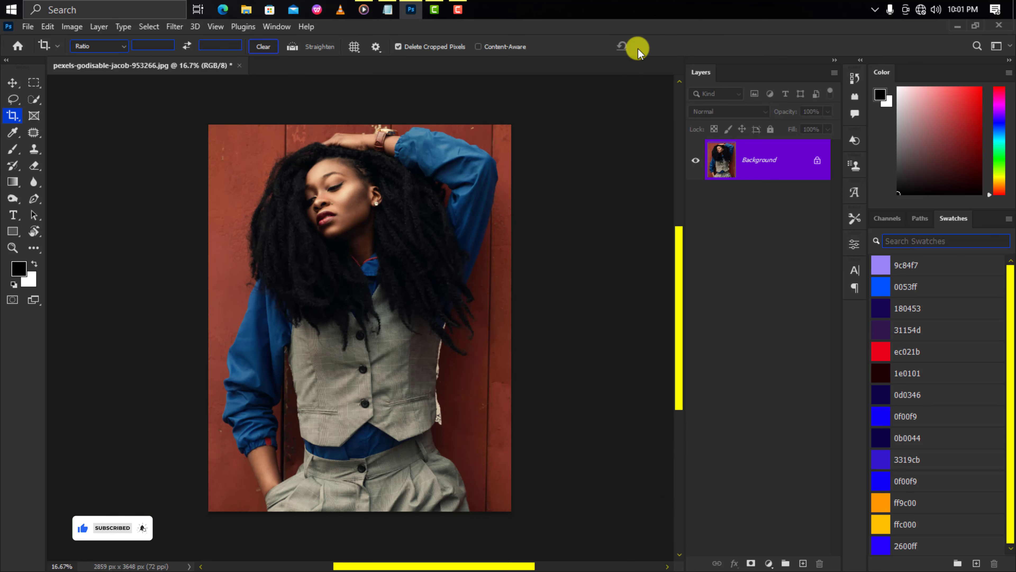
Step: Select the woman with Select Subject and mask out the background
click(34, 99)
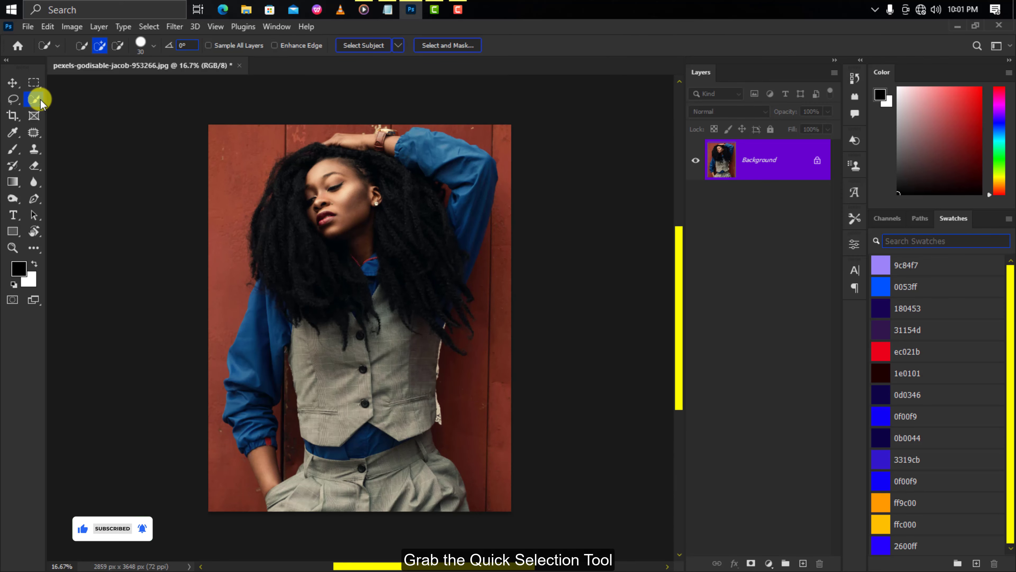
click(368, 45)
click(751, 563)
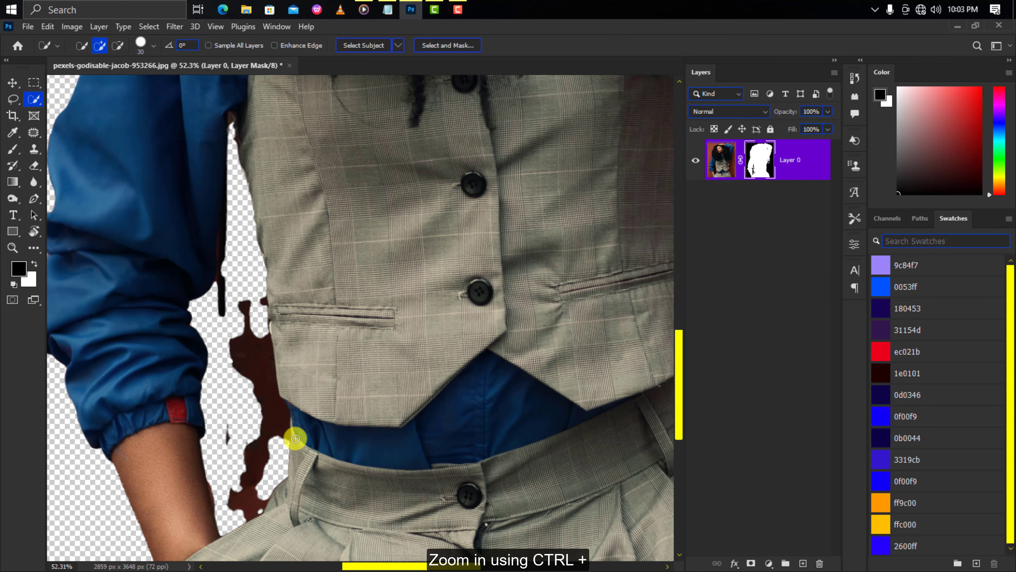
Step: Lasso and black-fill the leftover brown wall beside the waist and along the right edge
drag(316, 459, 284, 425)
click(13, 100)
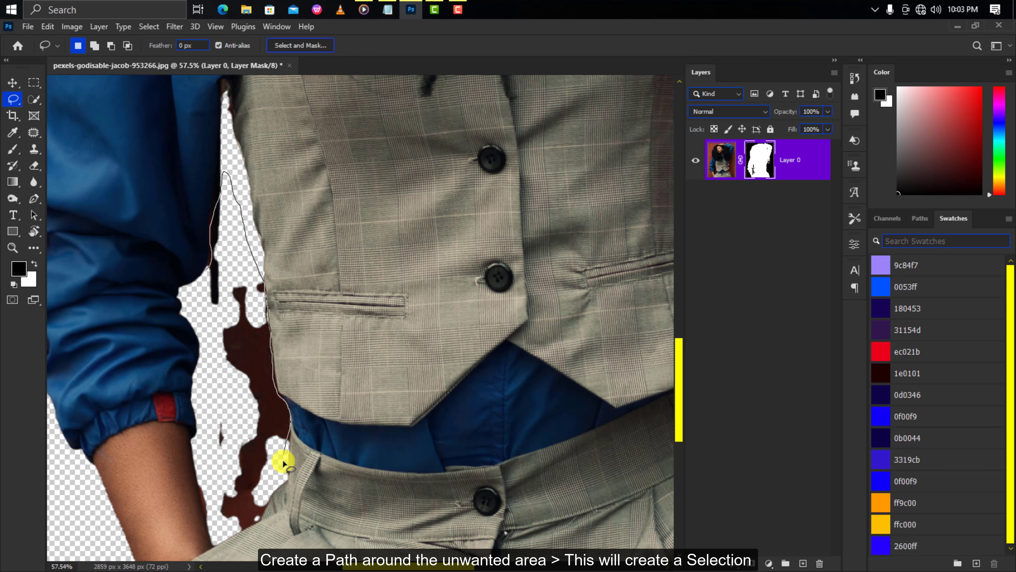
drag(201, 279, 202, 280)
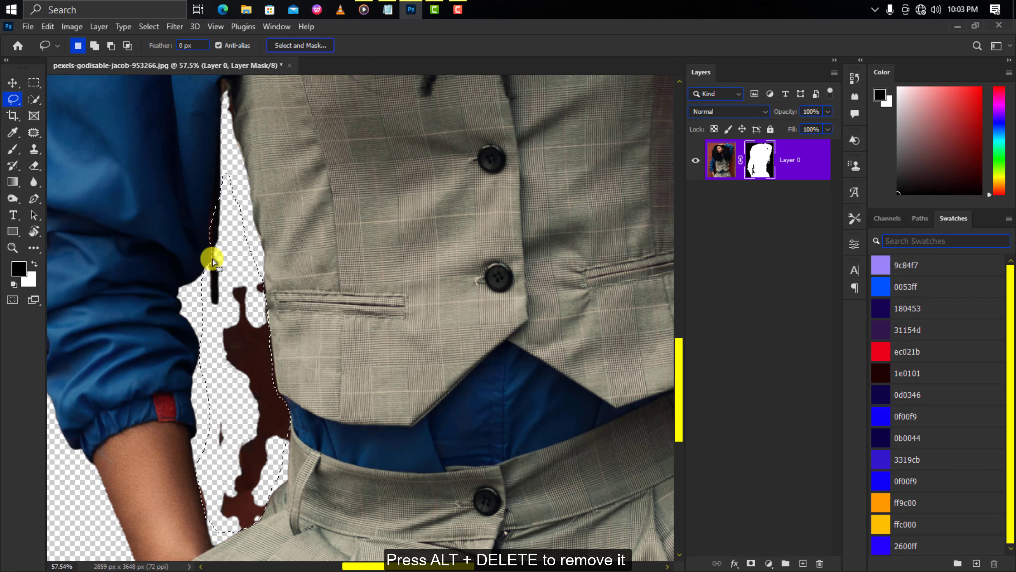
key(alt+Delete)
drag(396, 564, 469, 564)
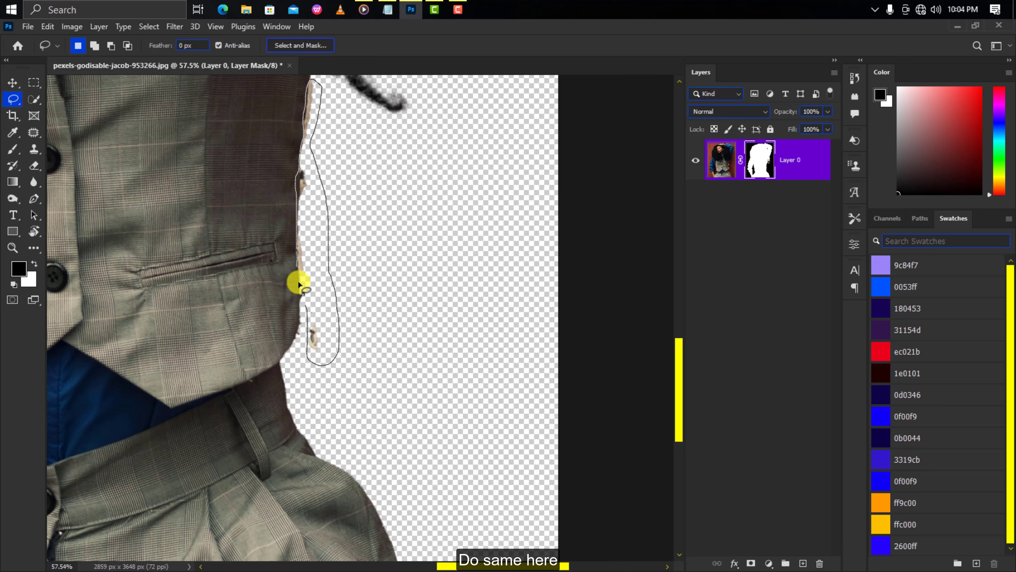
drag(298, 284, 306, 321)
key(alt+Delete)
Step: Lasso the leftover wall around the raised hand and zoom out to view the cutout
scroll(307, 321, up, 5)
scroll(307, 321, up, 5)
scroll(312, 323, up, 5)
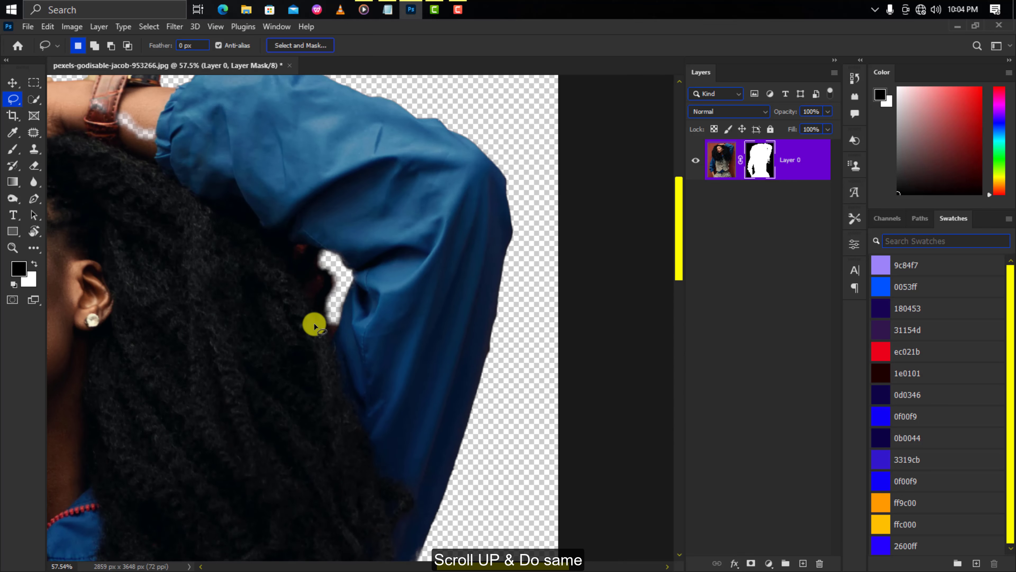
scroll(314, 322, up, 3)
scroll(183, 182, left, 4)
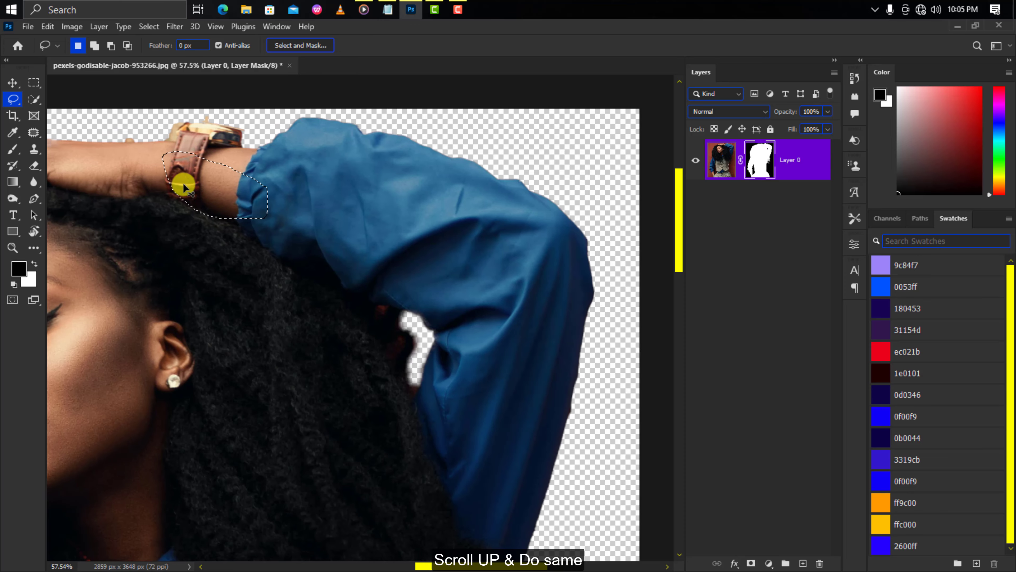
scroll(182, 182, left, 4)
scroll(181, 184, left, 2)
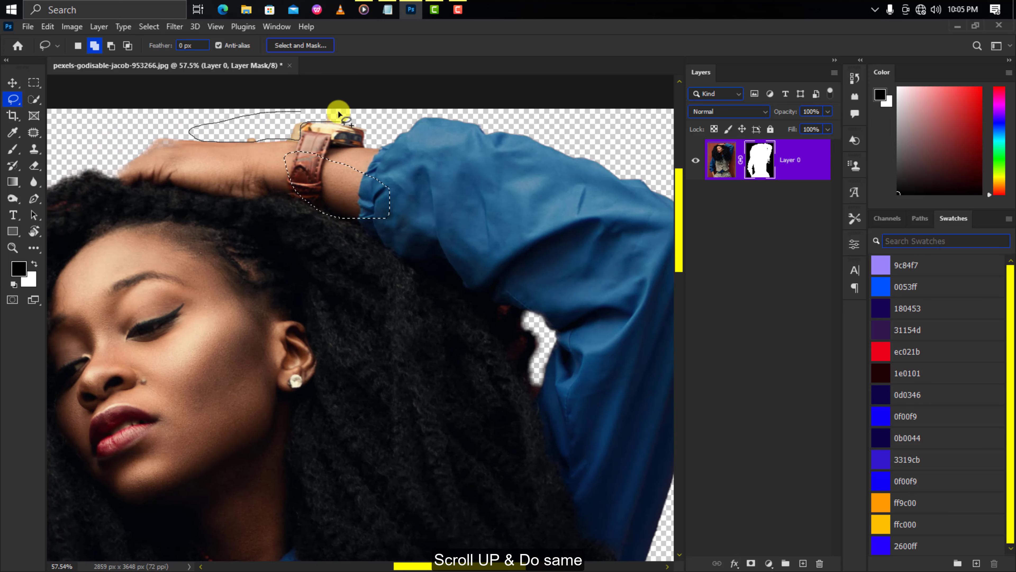
drag(190, 137, 185, 137)
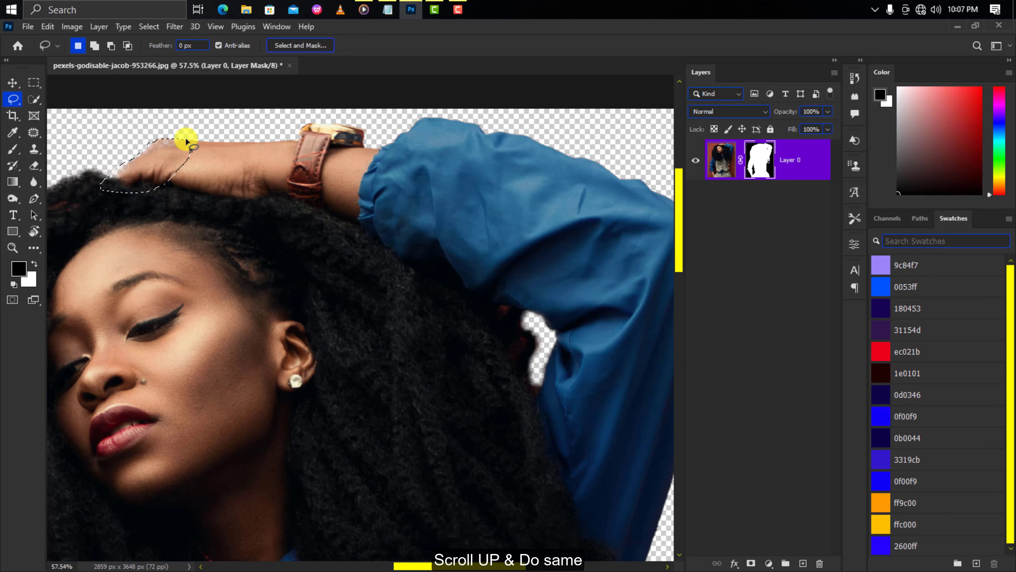
key(ctrl+minus)
key(ctrl+minus)
key(ctrl+minus)
key(ctrl+minus)
key(ctrl+minus)
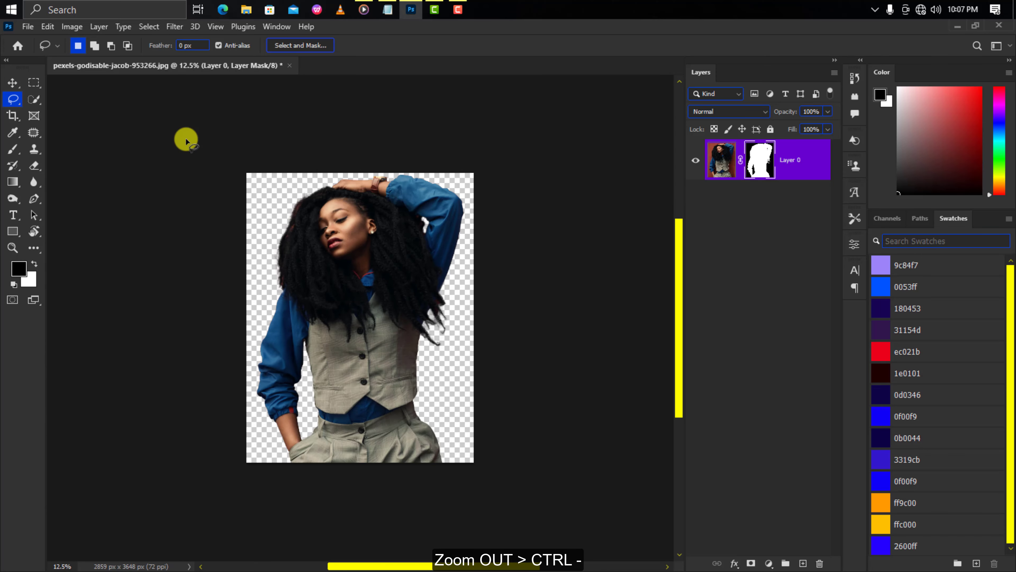
Step: Create a new 1080 × 1080 px document named NIGHT PARTY FLYER DESIGN
key(v)
click(28, 27)
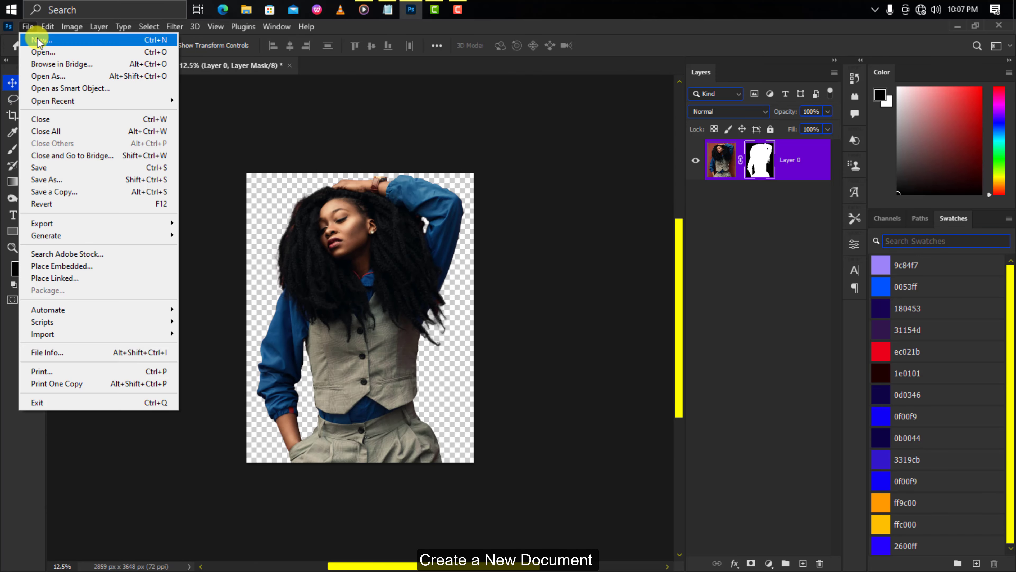
click(38, 39)
click(325, 224)
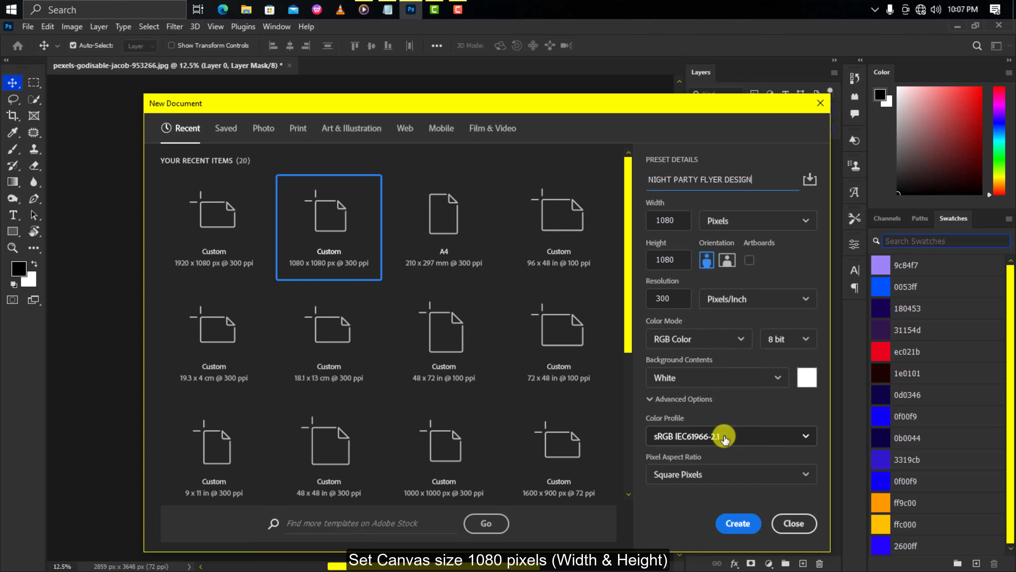
click(738, 523)
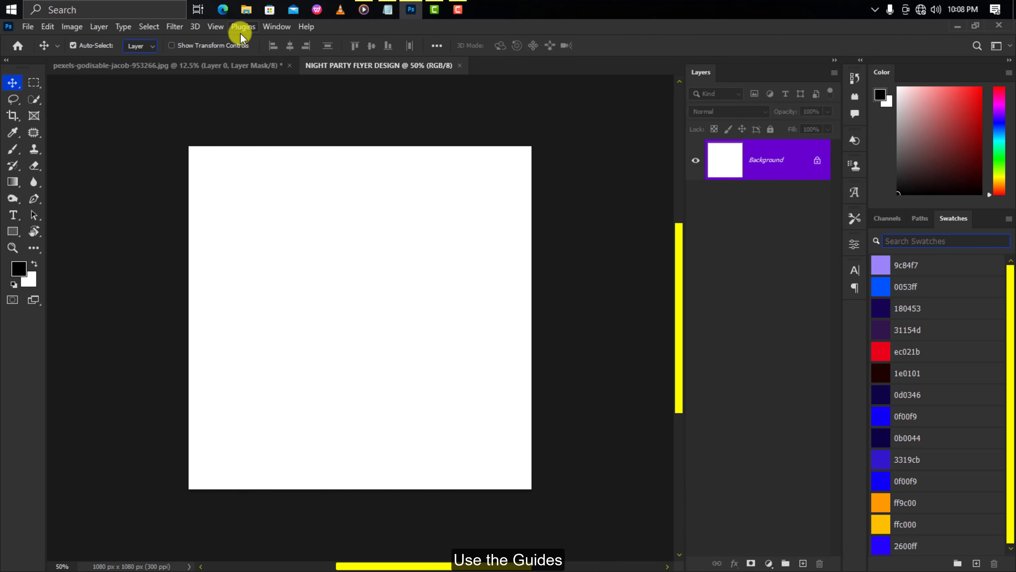
Step: Add a guide layout with 50 px margins on all four sides
click(223, 27)
mouse_move(266, 360)
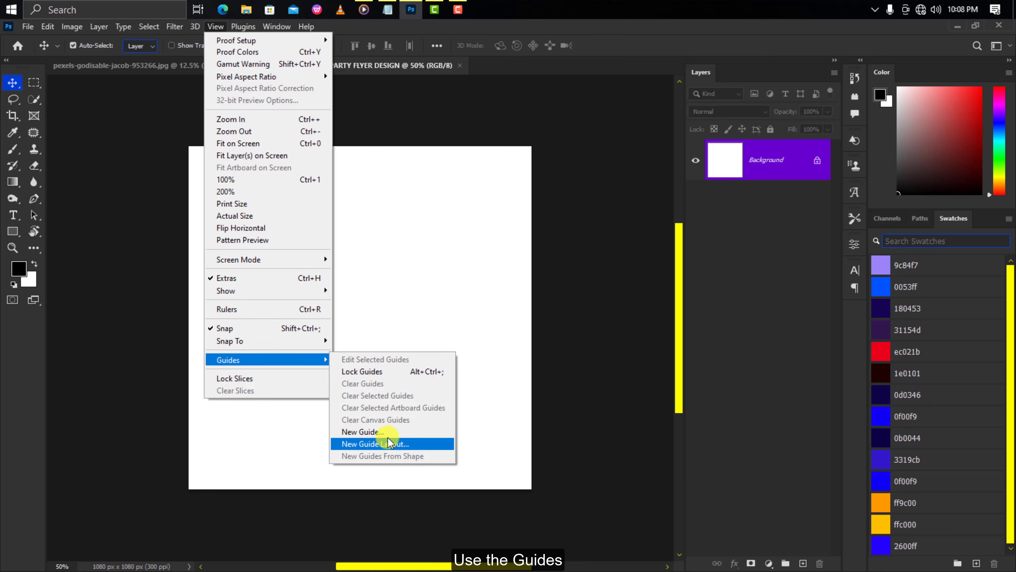
click(387, 443)
text(50	)
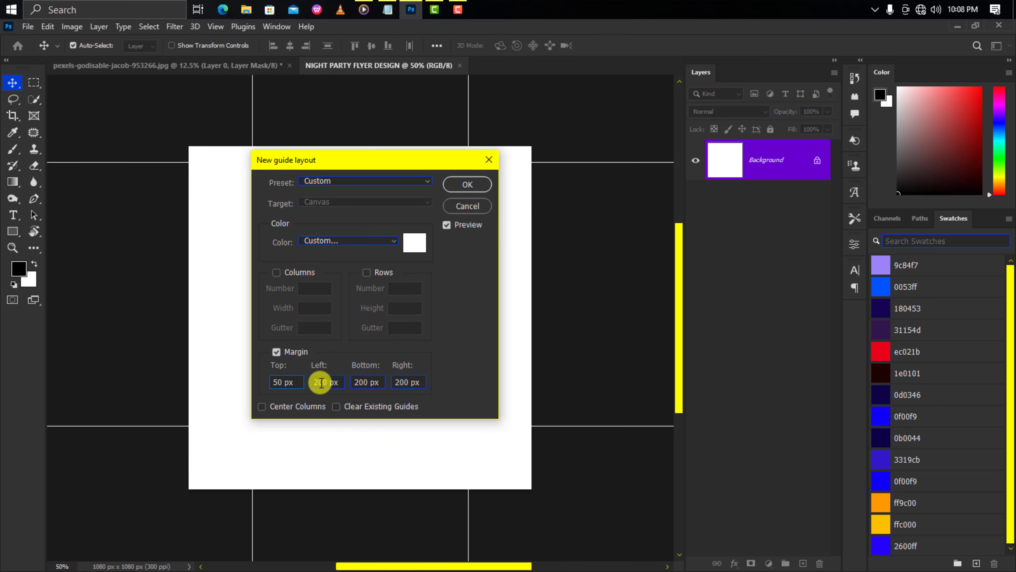
text(50	50	50)
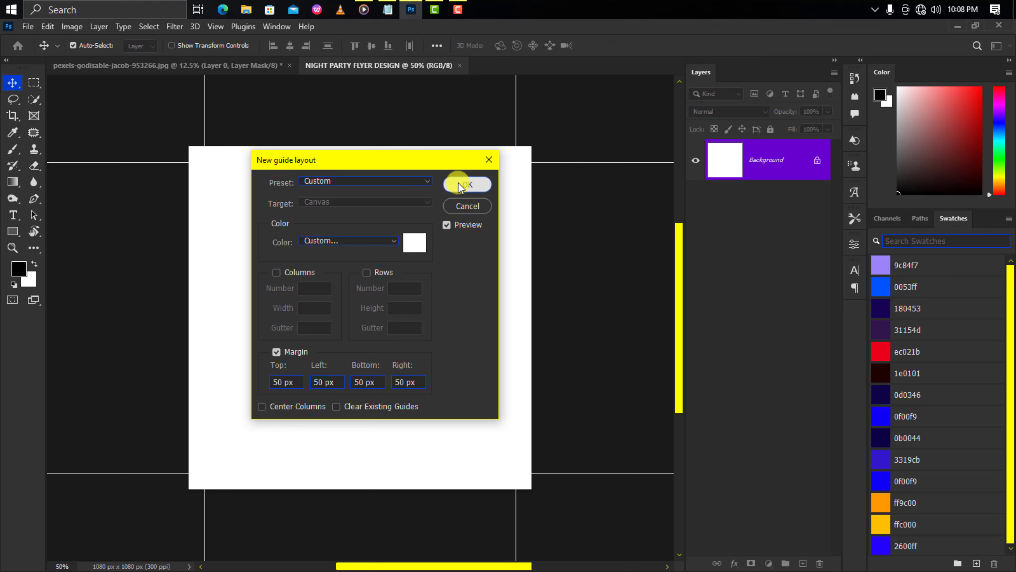
click(461, 185)
drag(415, 67, 121, 65)
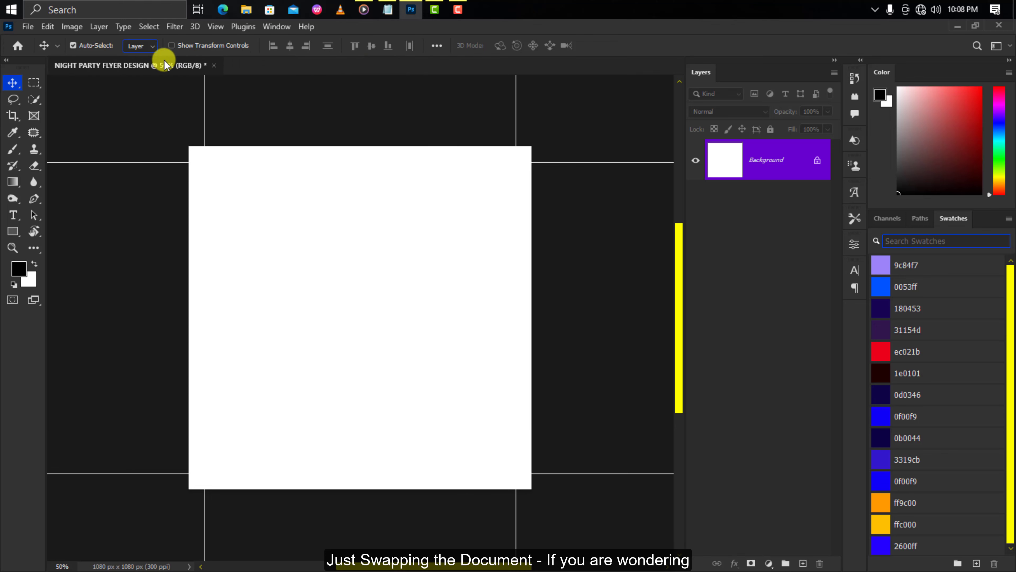
Step: Place the Imagery file embedded, scaled to about 48% and positioned to fill the flyer
click(28, 27)
click(74, 264)
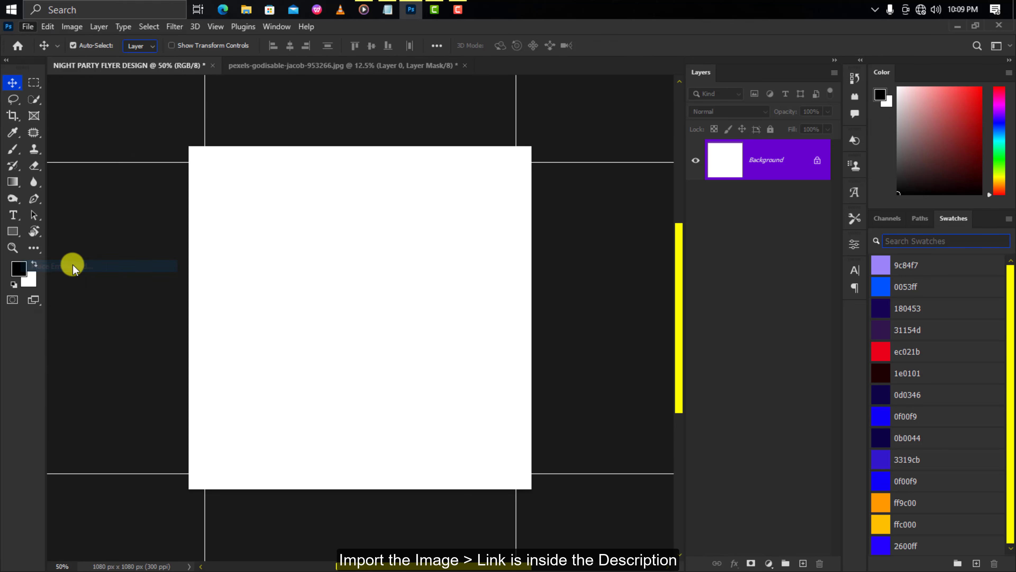
click(126, 156)
click(276, 300)
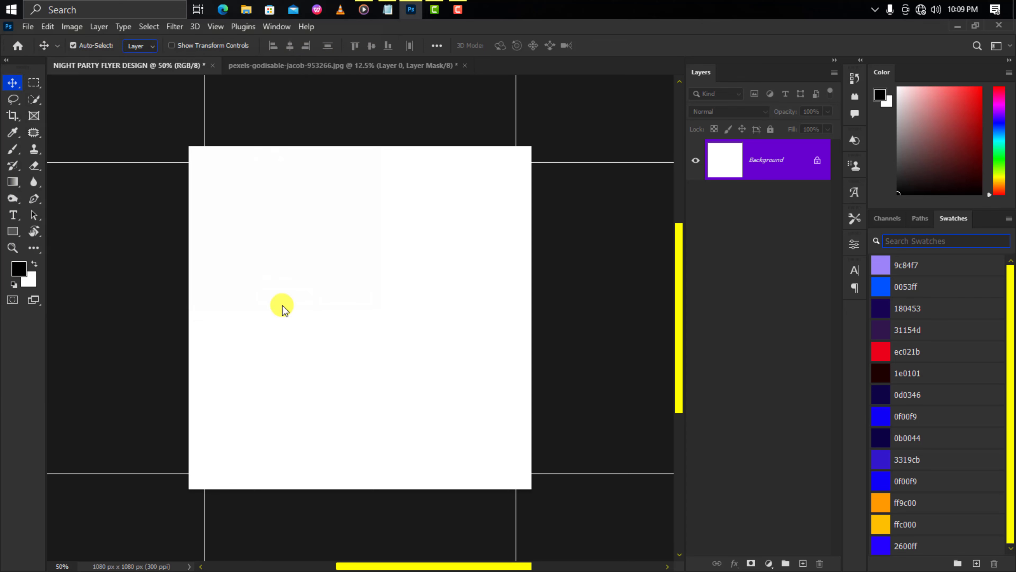
drag(451, 204, 558, 157)
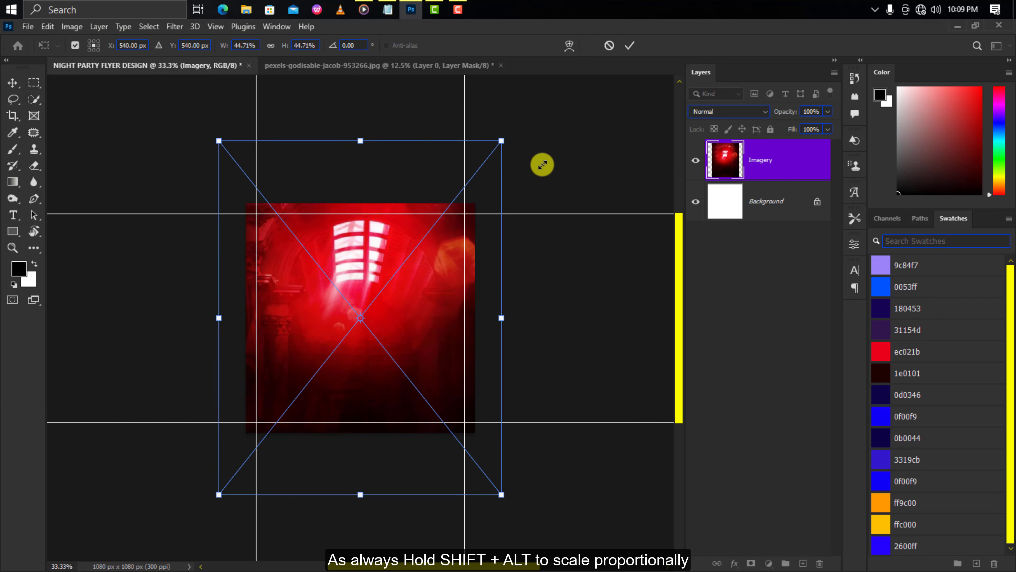
drag(365, 240, 386, 234)
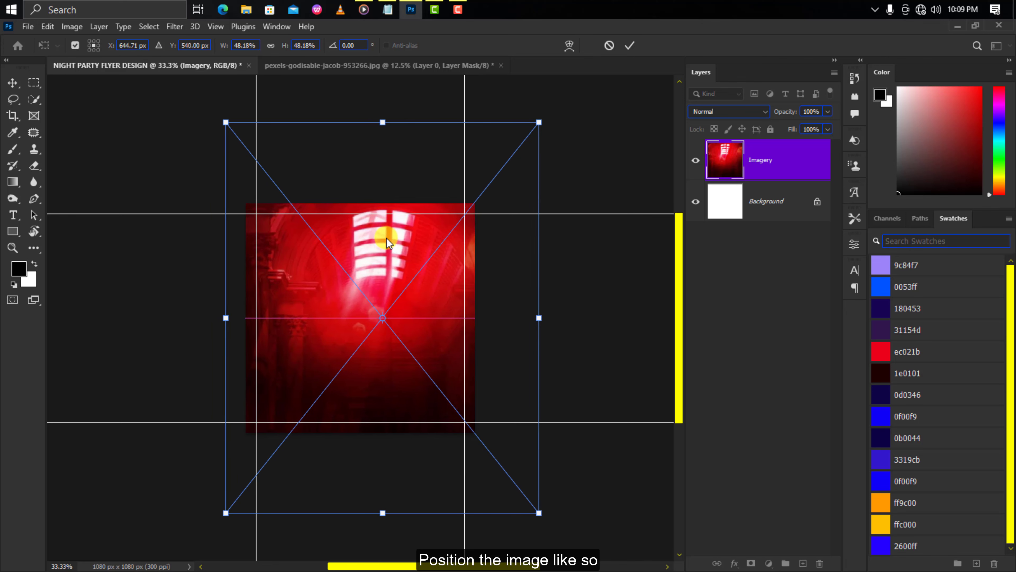
drag(219, 120, 247, 140)
drag(358, 260, 351, 263)
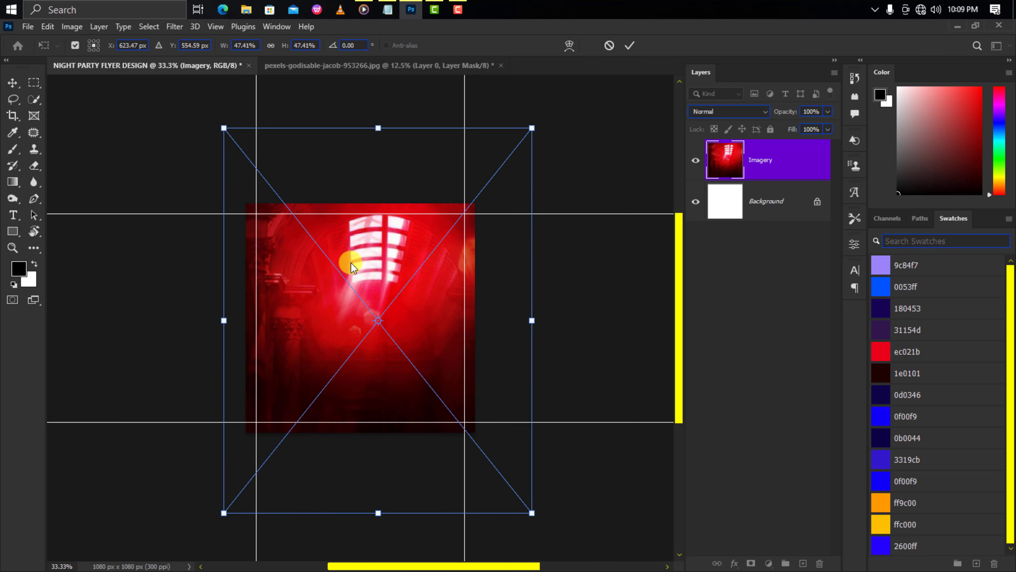
click(629, 51)
key(ctrl+plus)
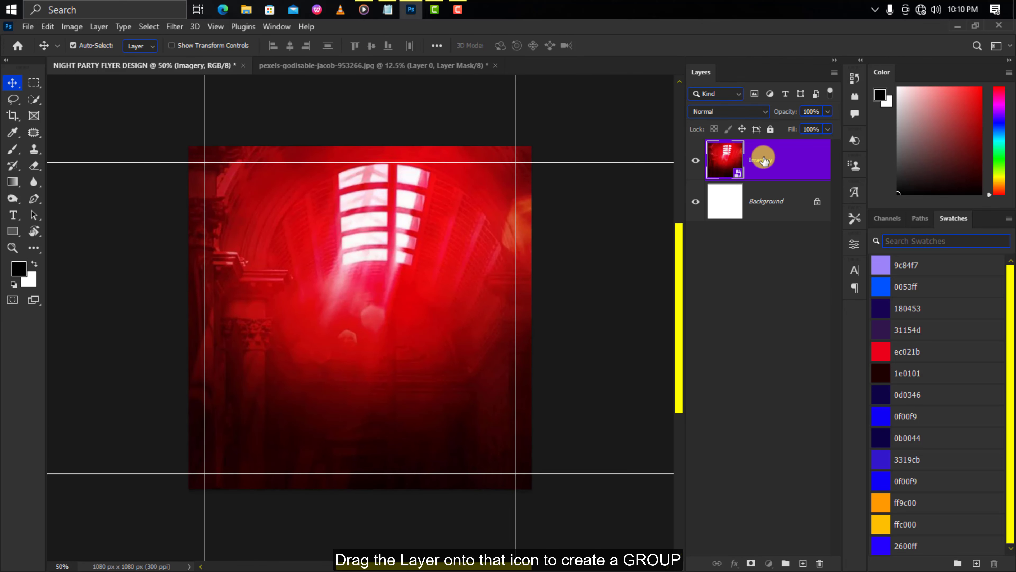
Step: Group Imagery as Background & Model, duplicate it twice, and hide the copy
drag(762, 158, 786, 562)
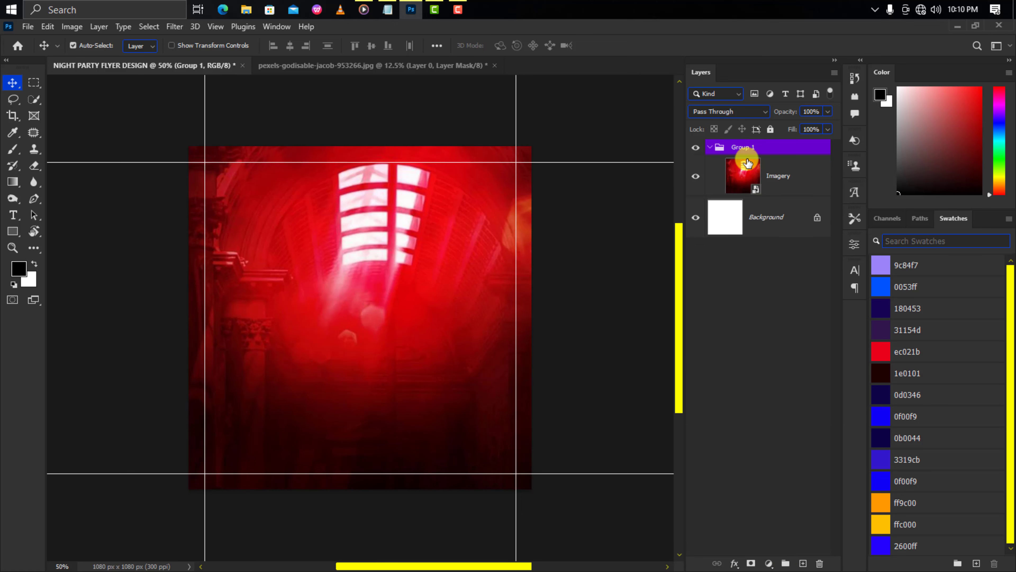
double_click(748, 147)
text(Model)
click(748, 177)
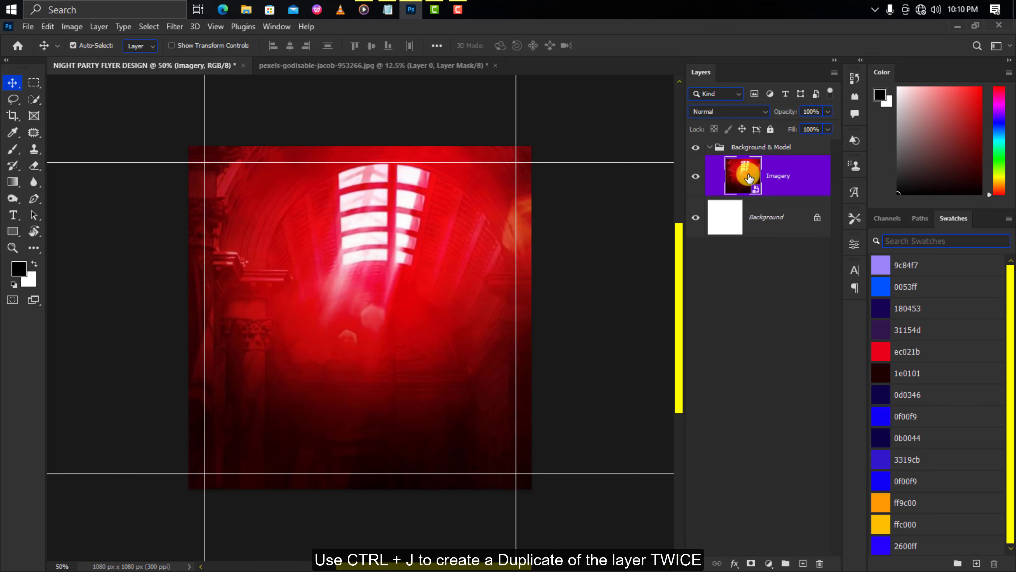
key(ctrl+j)
key(ctrl+j)
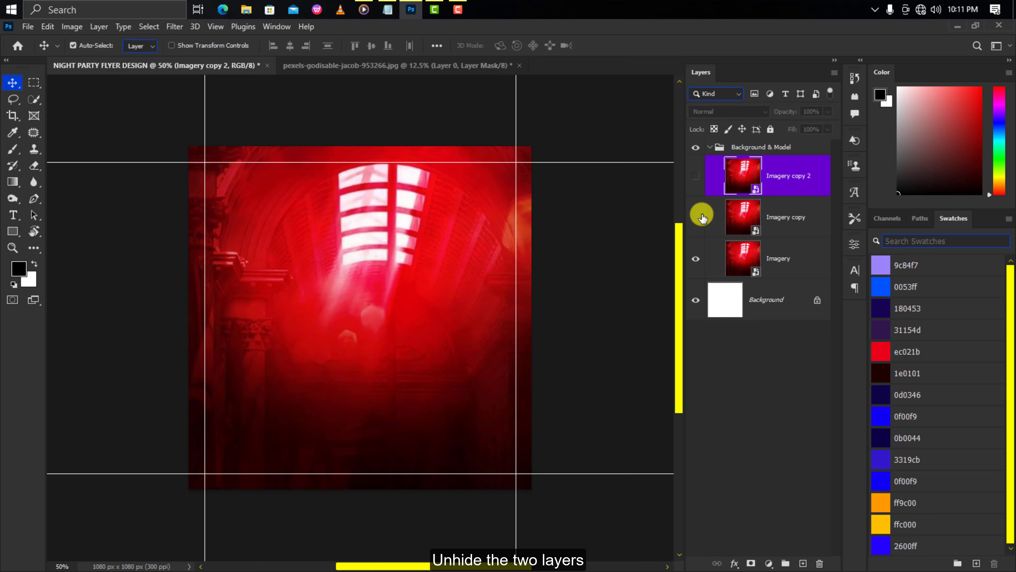
click(739, 253)
Step: Boost the Reds saturation of the Imagery layer to +19 with Hue/Saturation
key(ctrl+u)
click(404, 165)
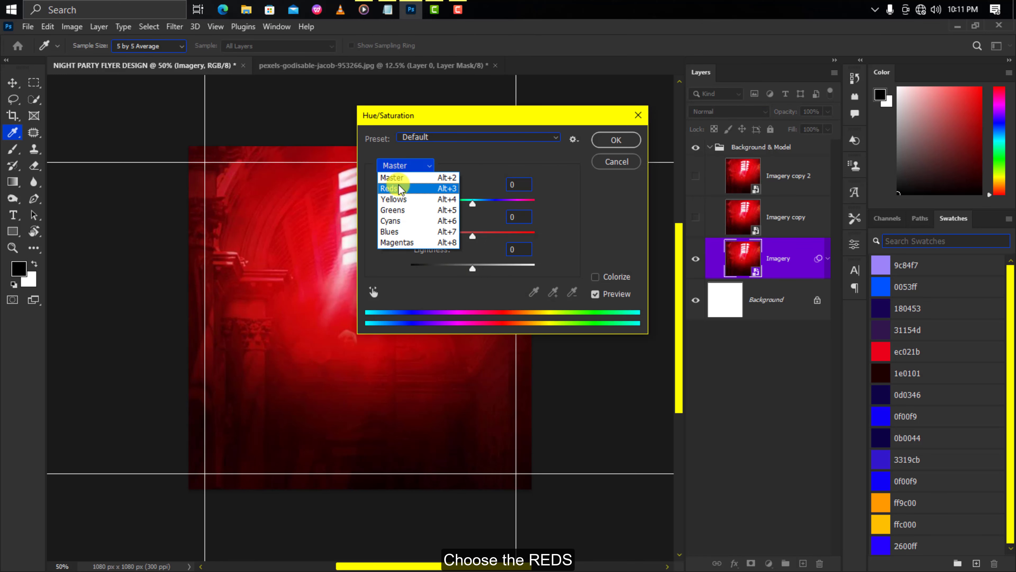
click(401, 189)
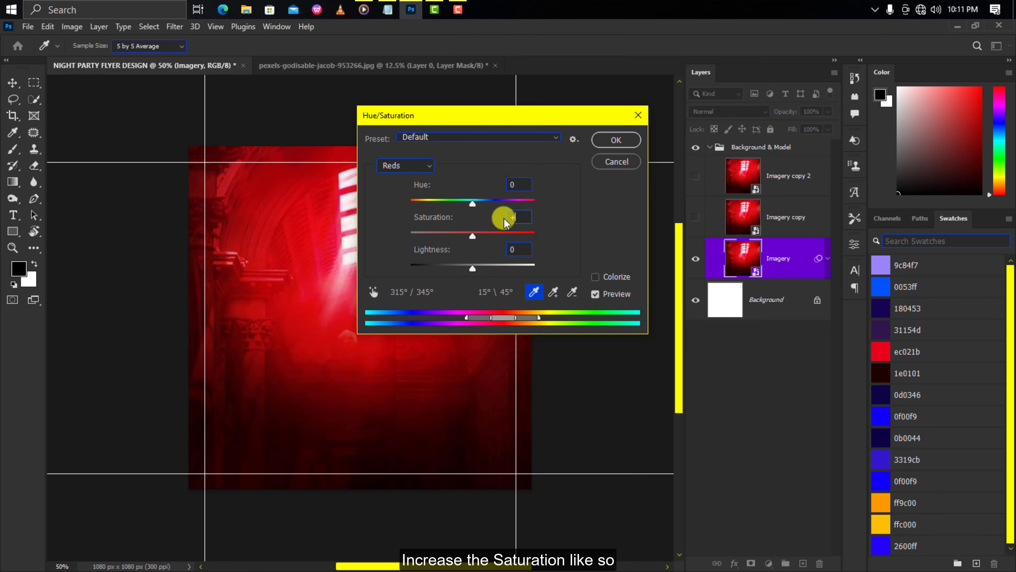
click(519, 216)
text(19)
click(615, 141)
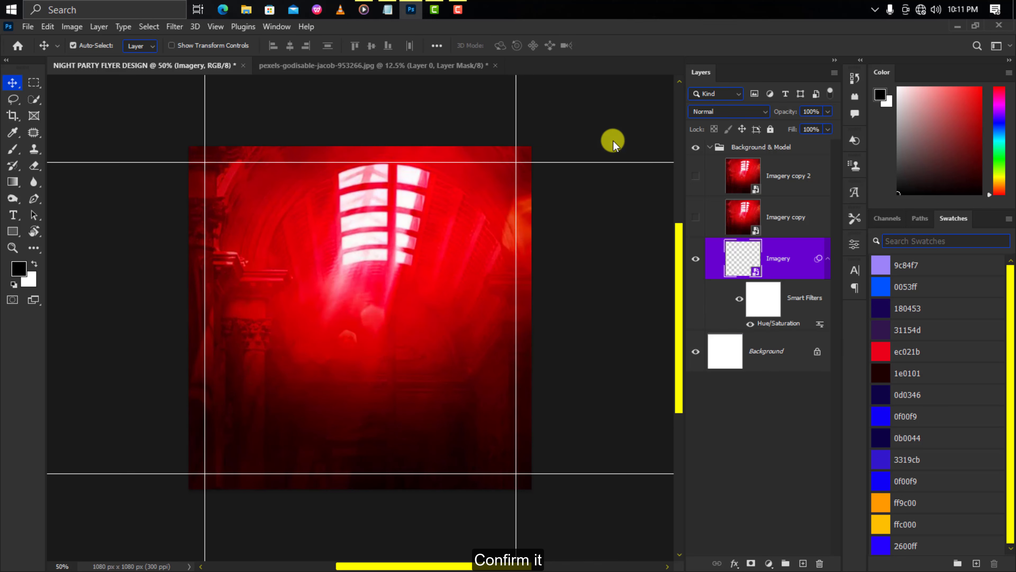
Step: Apply Surface Blur with radius 5 and threshold 77, then show Imagery copy
click(175, 28)
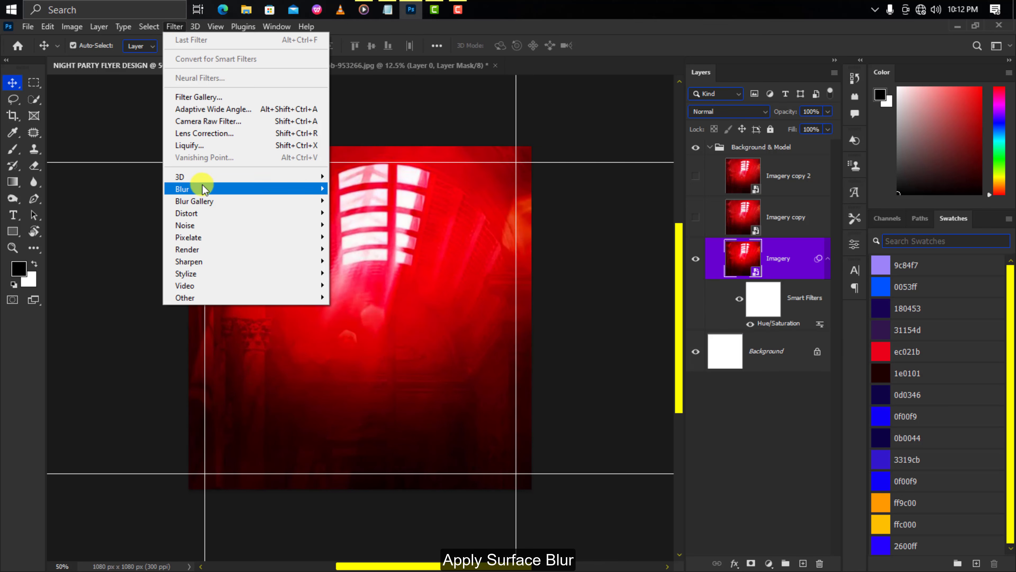
mouse_move(183, 189)
click(367, 311)
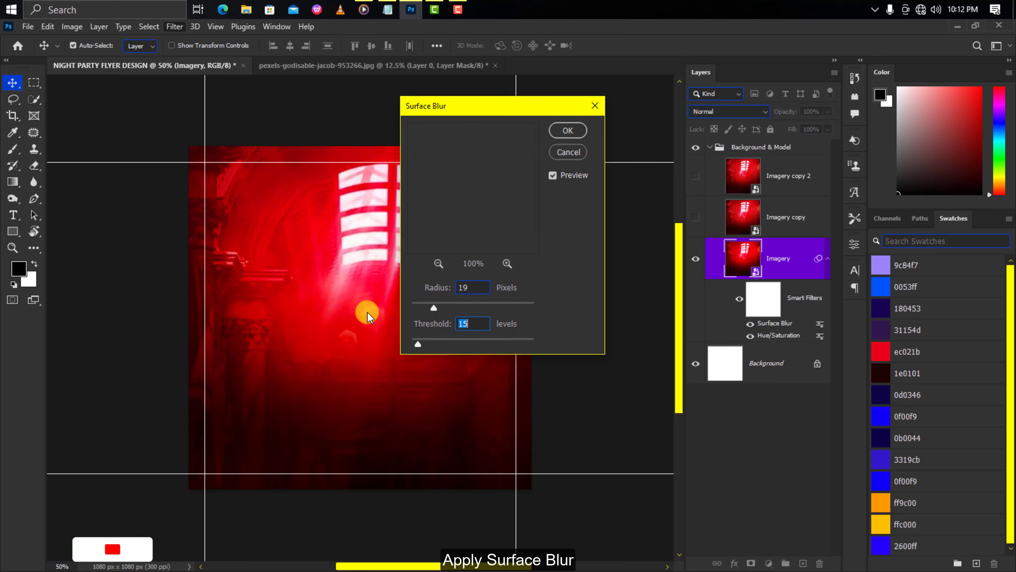
drag(475, 291, 456, 296)
text(5)
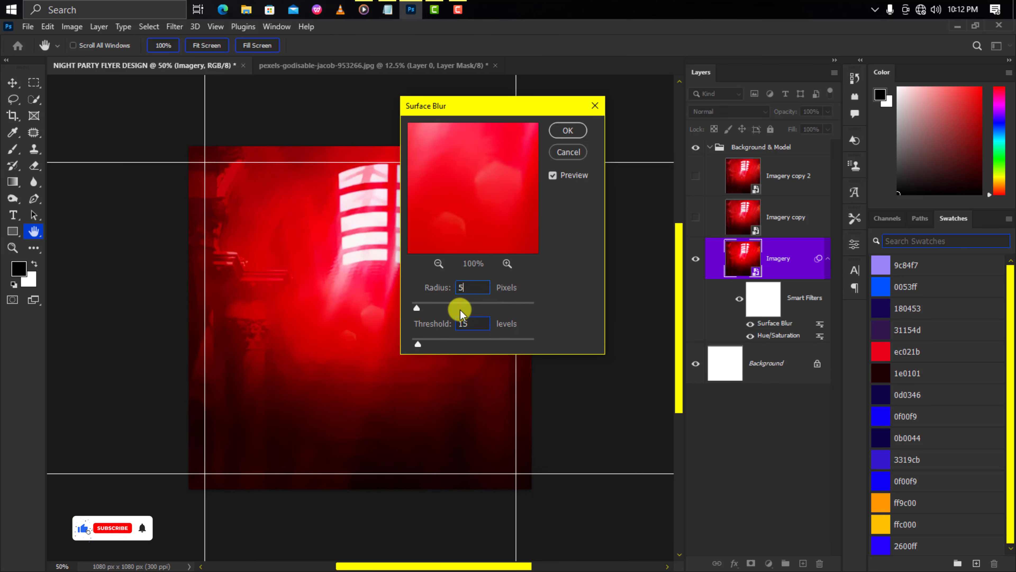
text(77)
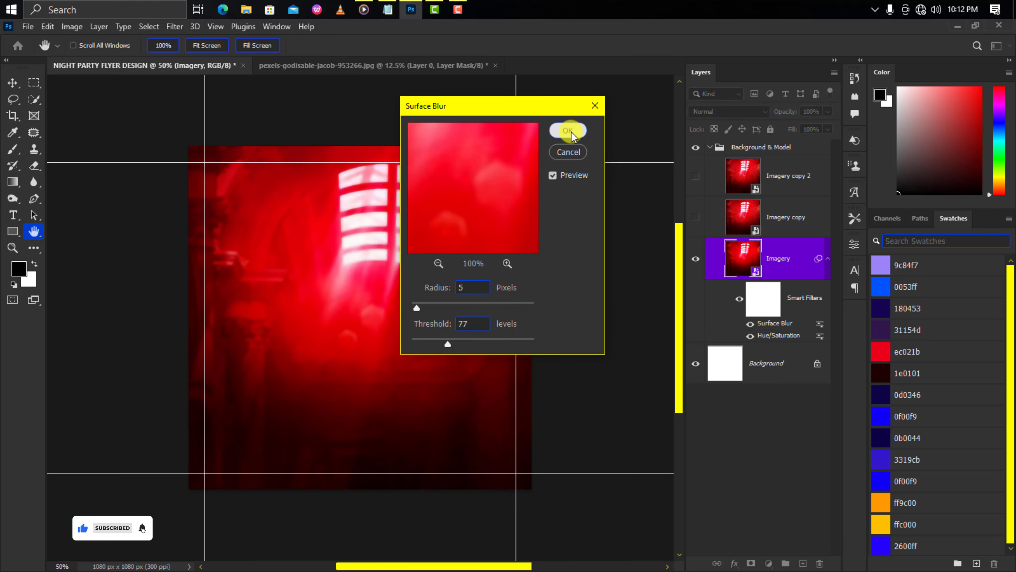
click(571, 133)
click(695, 217)
Step: Shift Imagery copy's hue to 34 for orange and add an inverted layer mask
click(740, 218)
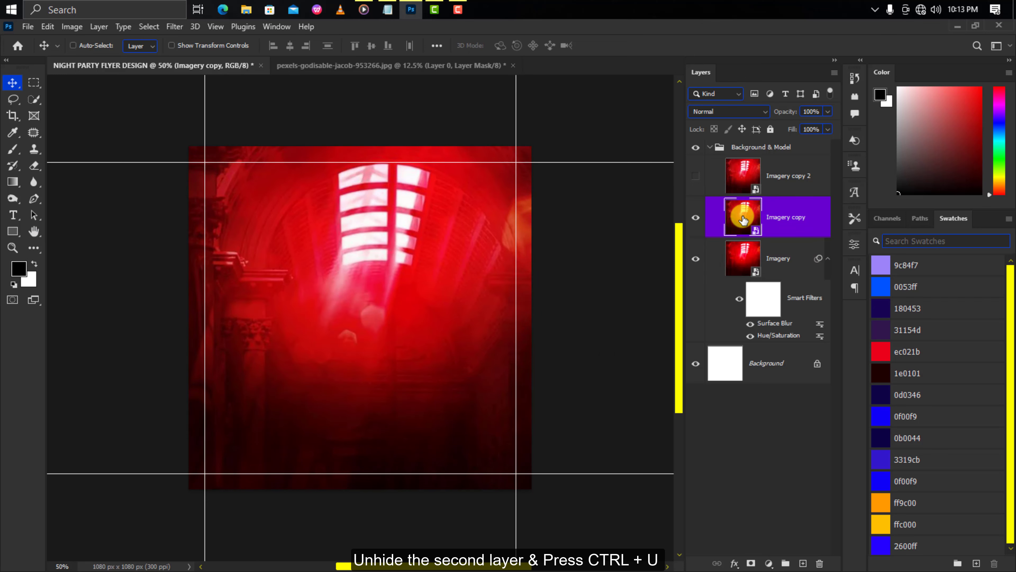
key(ctrl+u)
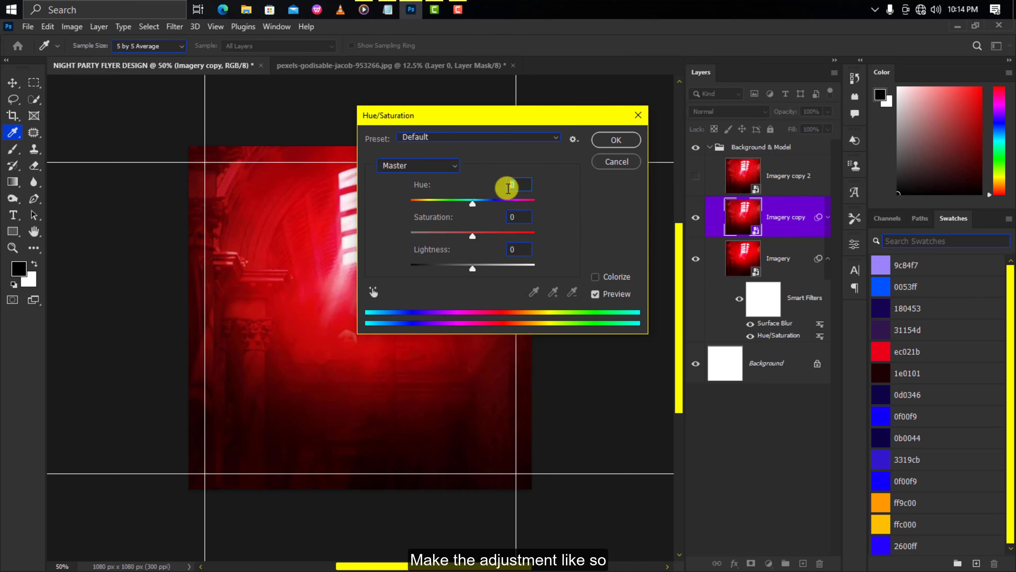
text(34)
click(616, 140)
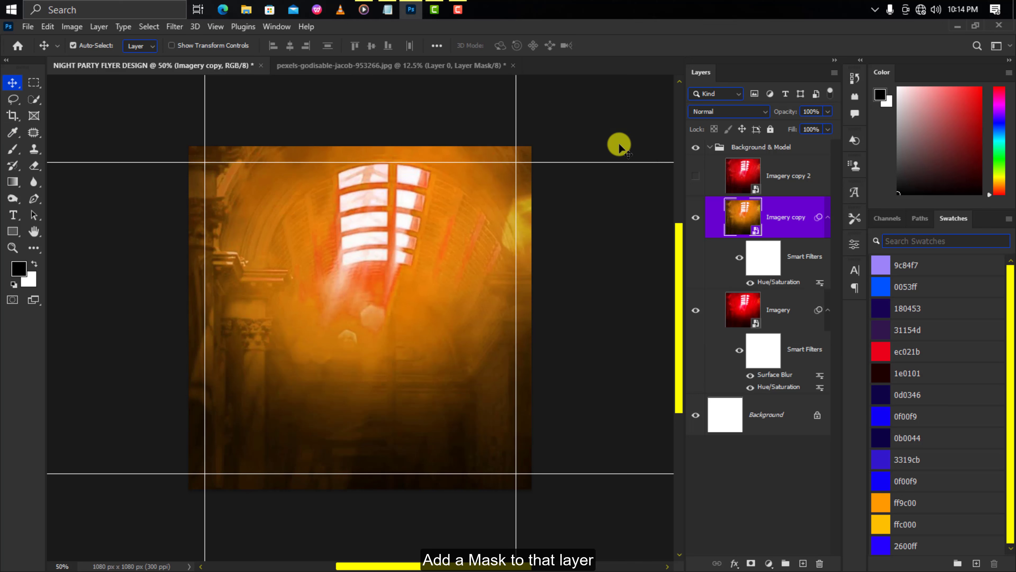
click(749, 564)
key(ctrl+i)
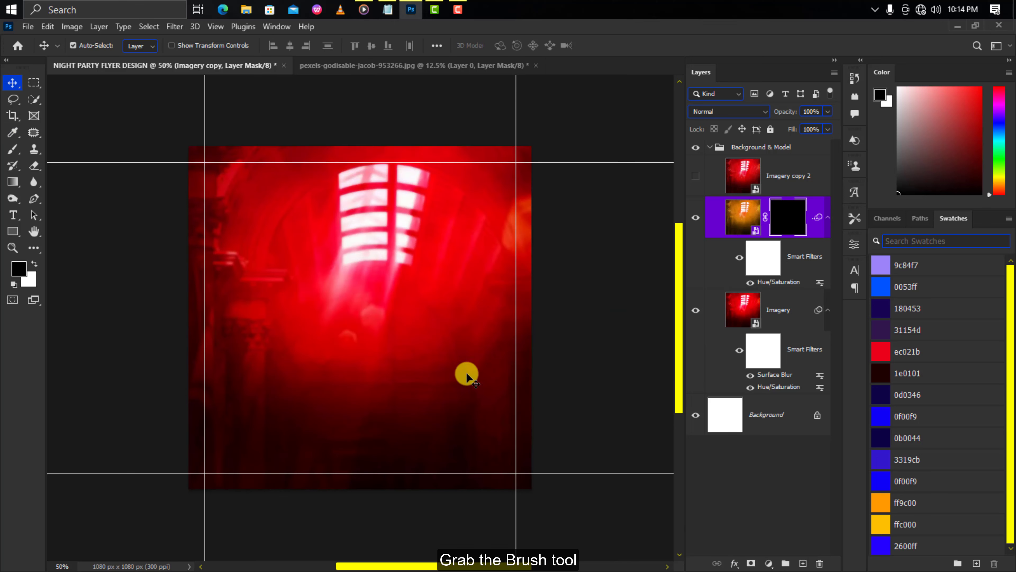
Step: Paint white with a large soft brush to reveal orange at top-left and right
click(13, 149)
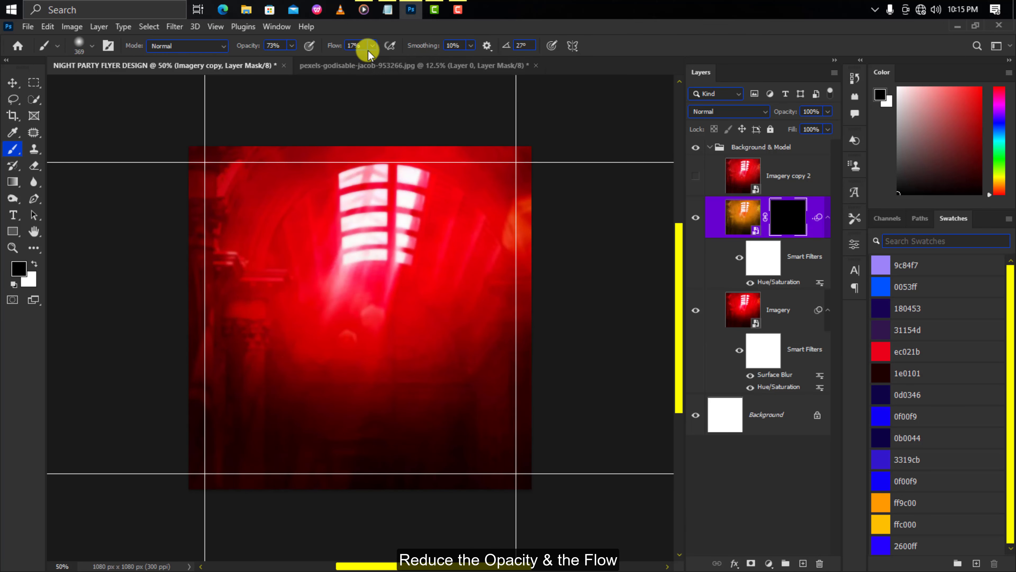
text(45)
right_click(317, 310)
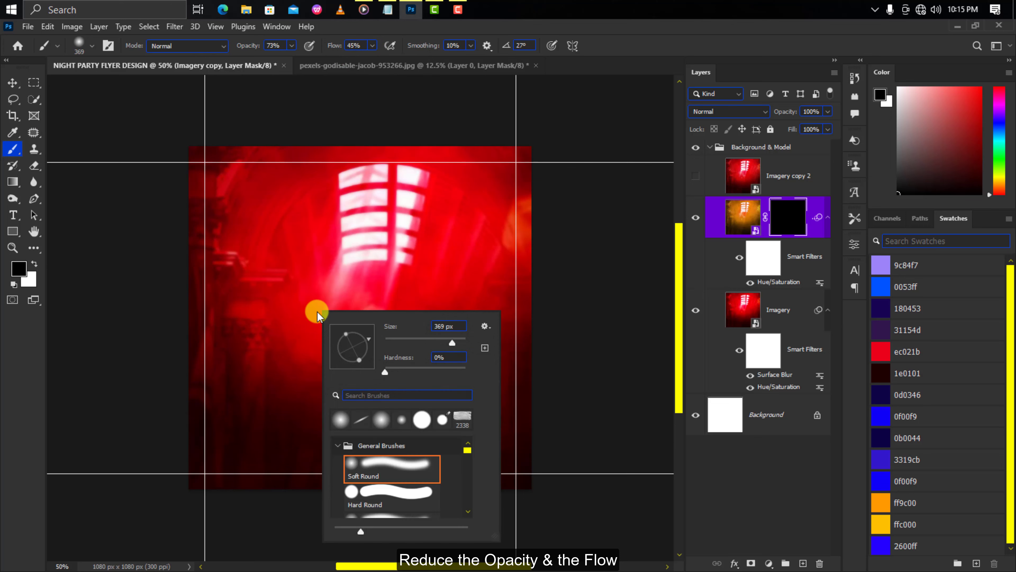
key(Return)
key(x)
mouse_move(238, 182)
mouse_down()
mouse_move(204, 166)
mouse_move(302, 270)
mouse_move(229, 195)
mouse_up()
key(bracketright)
mouse_move(474, 306)
mouse_down()
mouse_move(460, 304)
mouse_move(499, 329)
mouse_move(529, 299)
mouse_move(503, 293)
mouse_up()
Step: Blend in more orange at 19% brush flow, then show Imagery copy 2
click(290, 45)
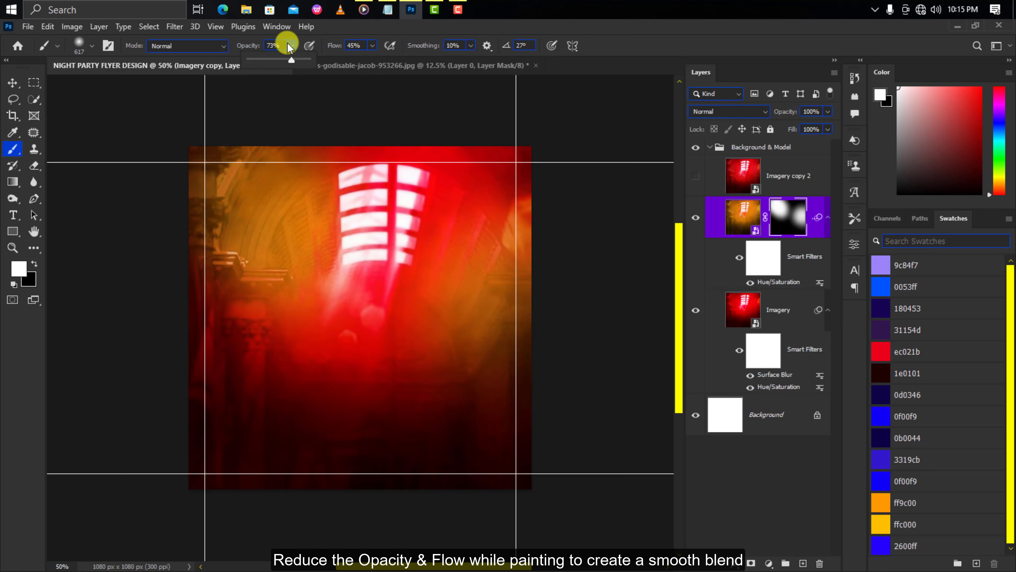
click(372, 45)
drag(357, 60, 339, 60)
mouse_move(356, 200)
mouse_down()
mouse_move(352, 238)
mouse_move(476, 207)
mouse_move(306, 245)
mouse_move(352, 195)
mouse_move(352, 227)
mouse_move(370, 254)
mouse_move(369, 202)
mouse_up()
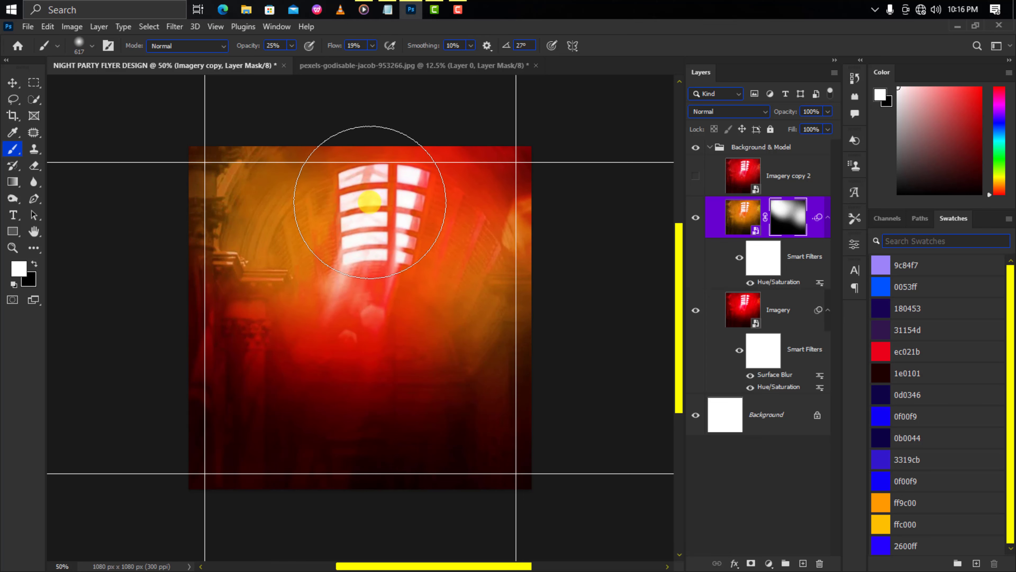
click(697, 176)
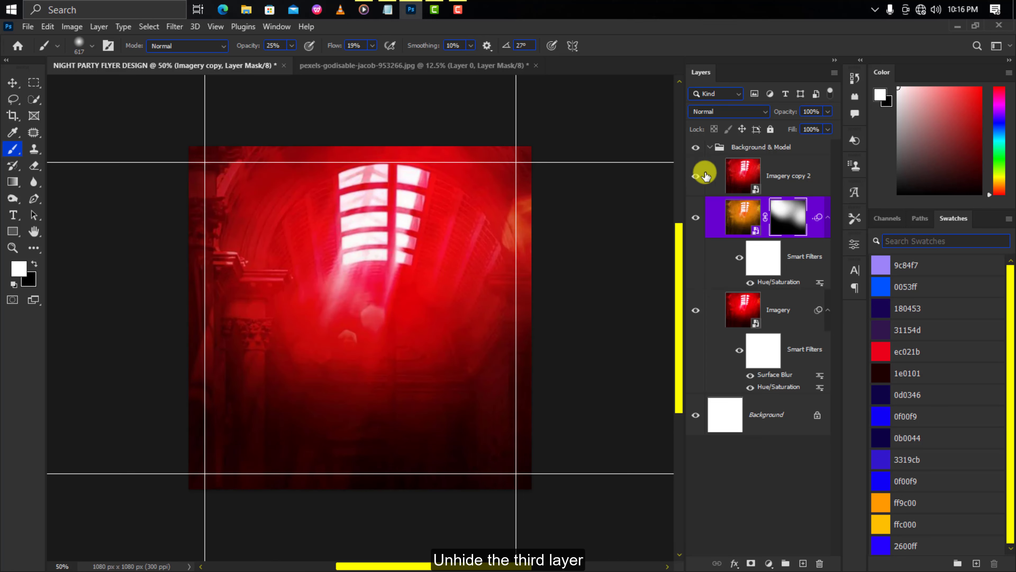
click(742, 172)
click(745, 215)
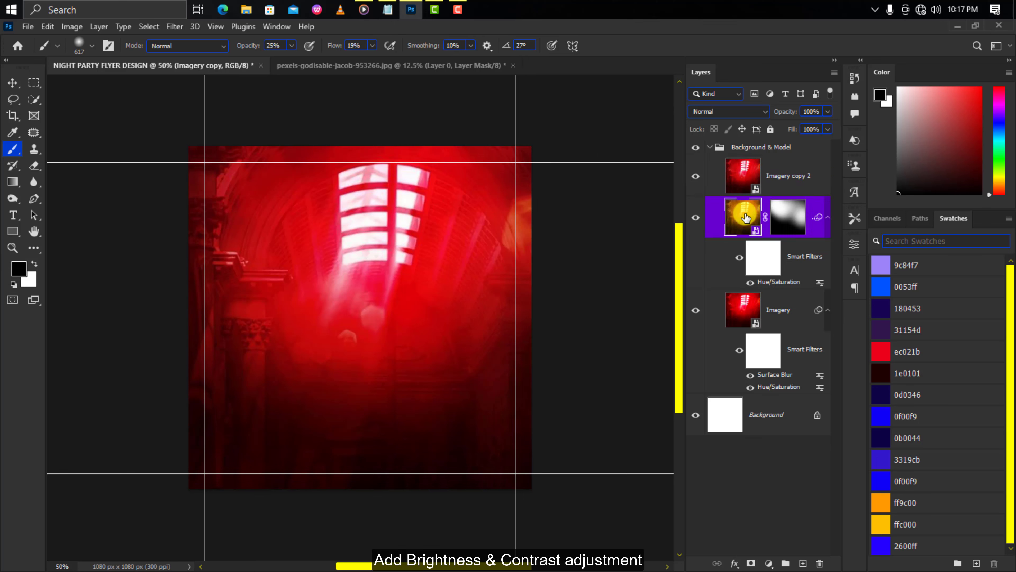
Step: Clip a Brightness/Contrast adjustment at brightness 69 to Imagery copy
click(768, 562)
click(813, 380)
text(69)
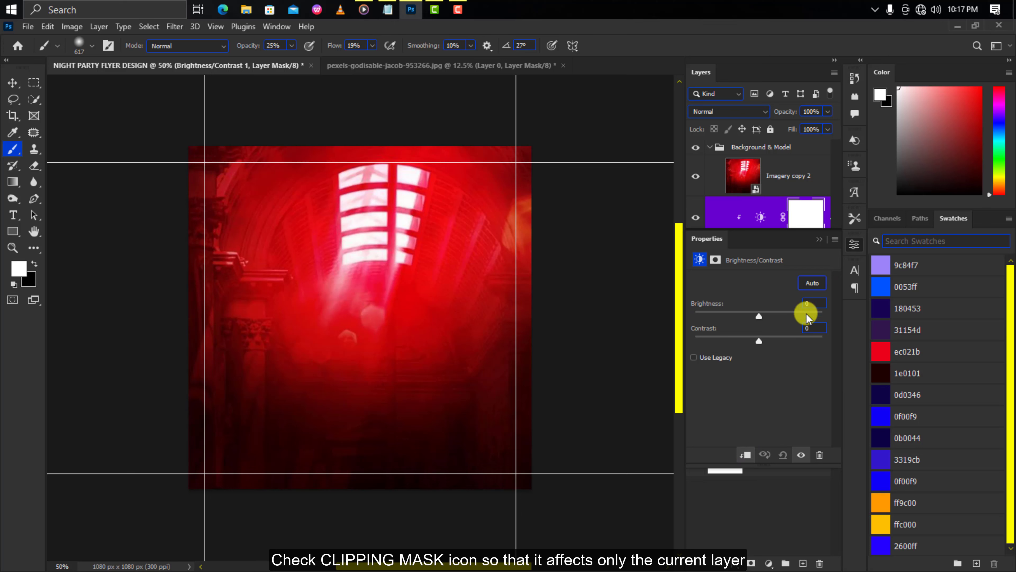
click(699, 222)
click(696, 176)
Step: Shift Imagery copy 2's hue to -110 for purple-blue and add an inverted mask
click(696, 177)
click(743, 176)
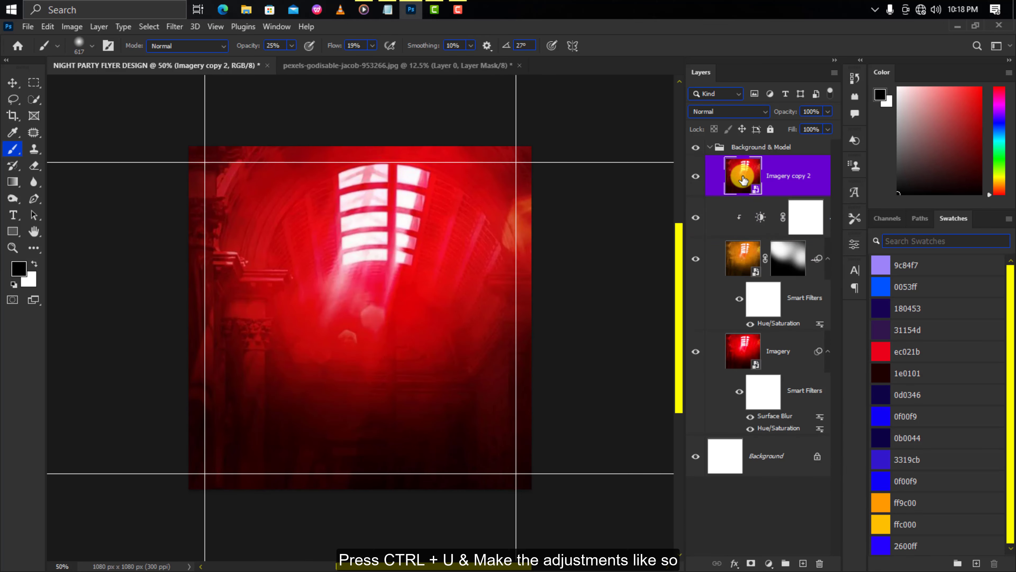
key(ctrl+u)
text(-110)
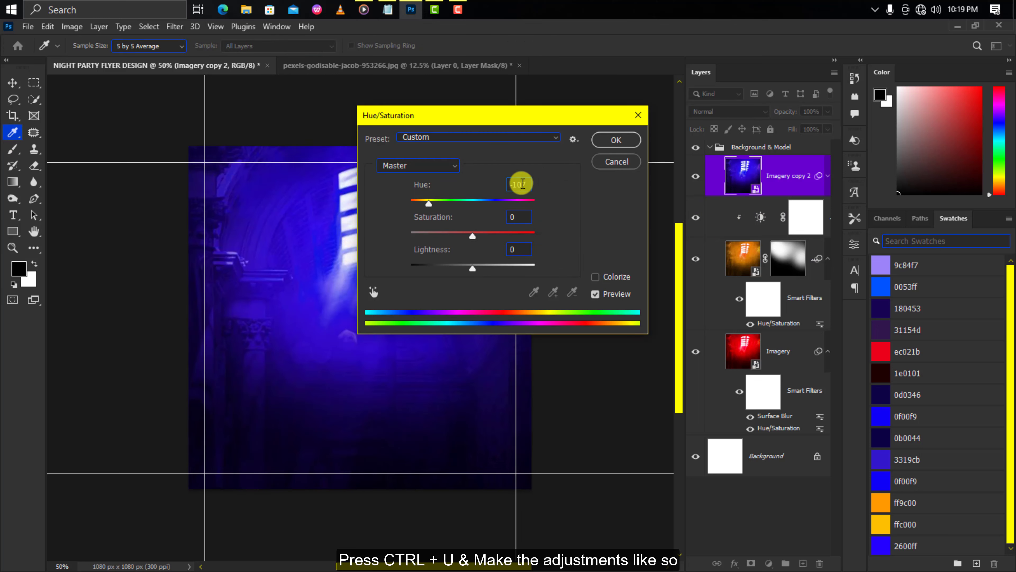
click(616, 140)
click(750, 563)
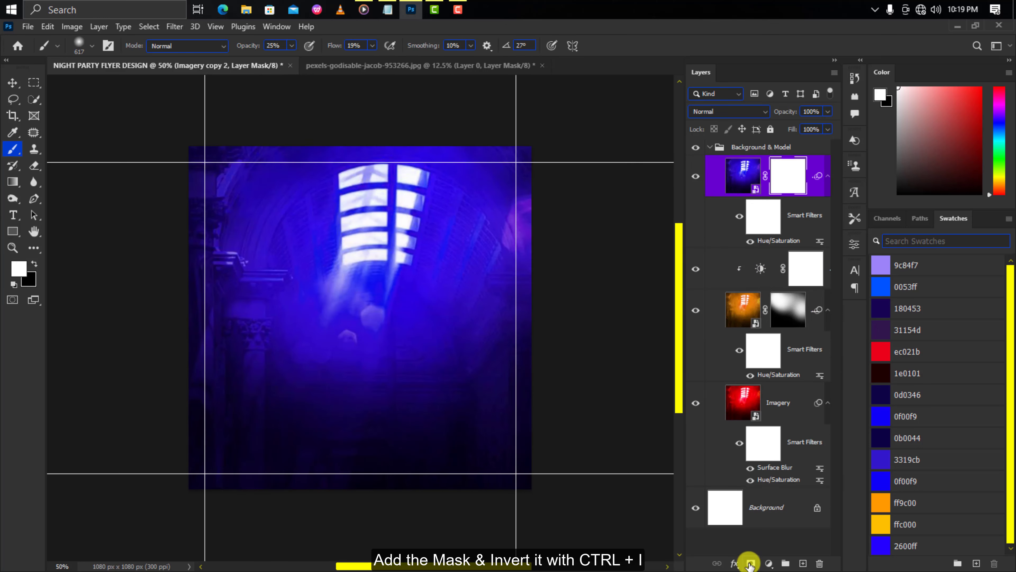
key(ctrl+i)
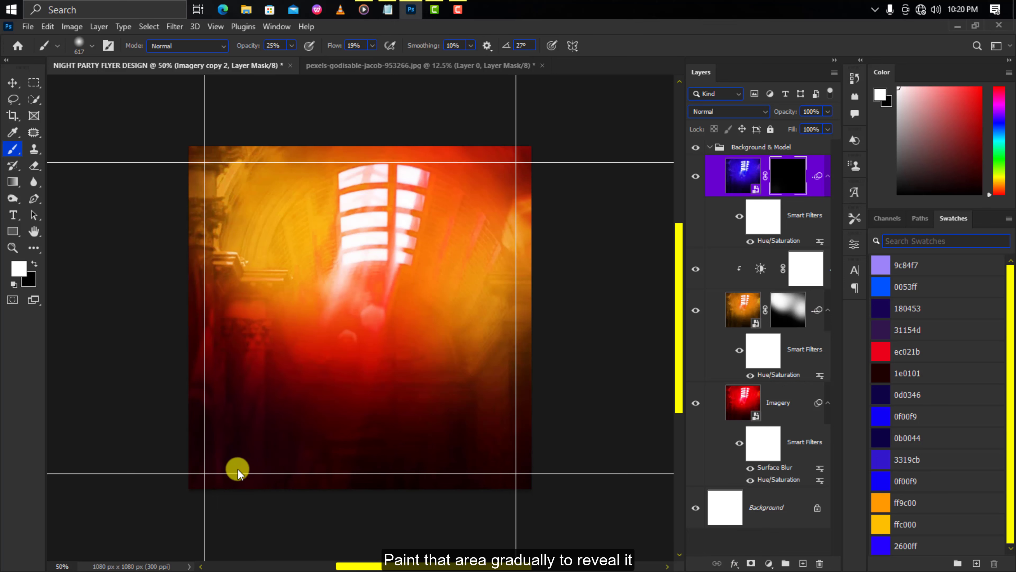
Step: Reveal purple-blue in the lower-left at 68% opacity, then fade it with black at 27%
drag(310, 61, 318, 60)
mouse_move(181, 449)
mouse_down()
mouse_move(195, 433)
mouse_move(181, 412)
mouse_move(311, 481)
mouse_move(163, 420)
mouse_move(268, 440)
mouse_move(165, 368)
mouse_up()
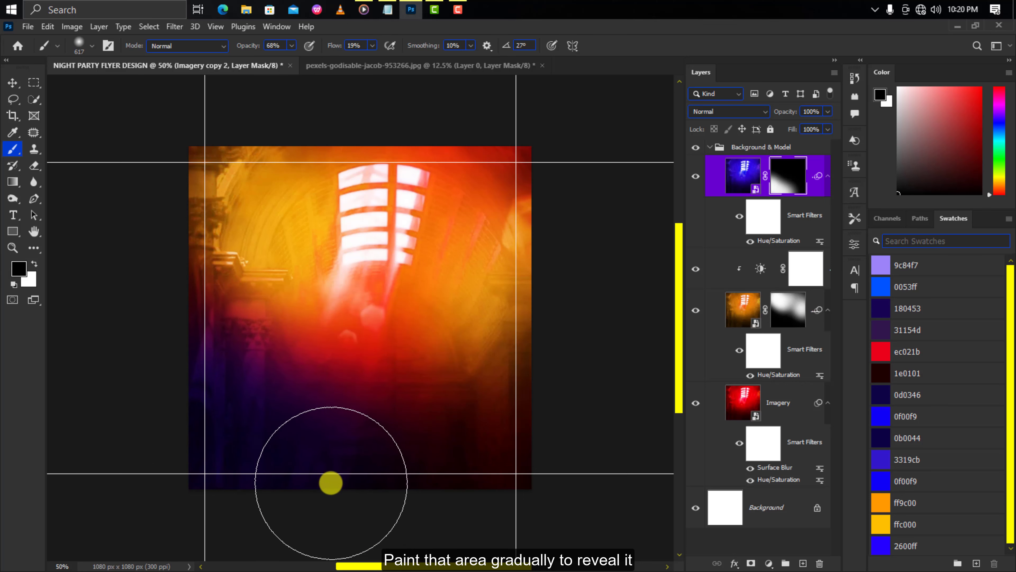
key(x)
click(291, 45)
drag(293, 55, 268, 62)
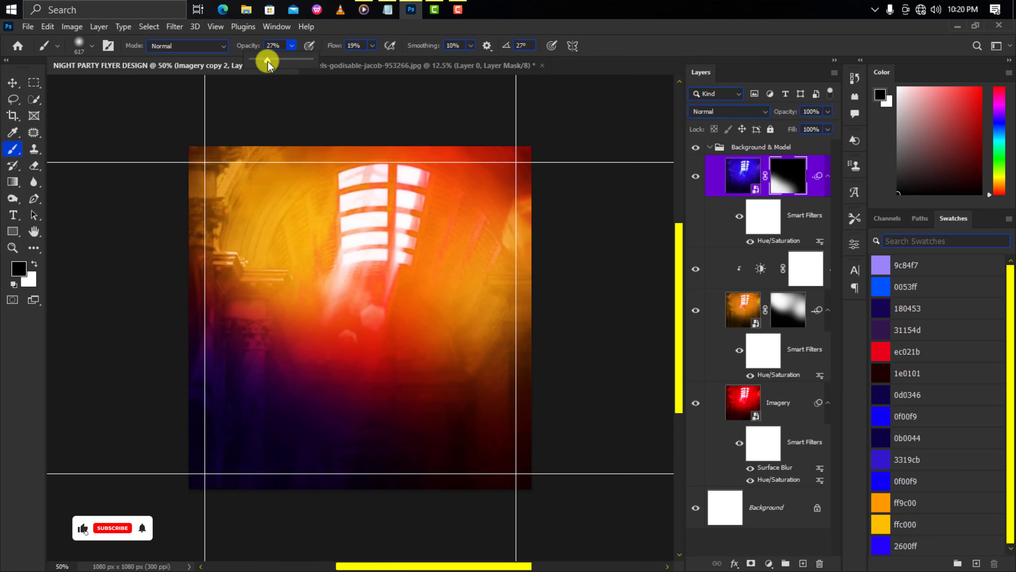
drag(295, 323, 257, 279)
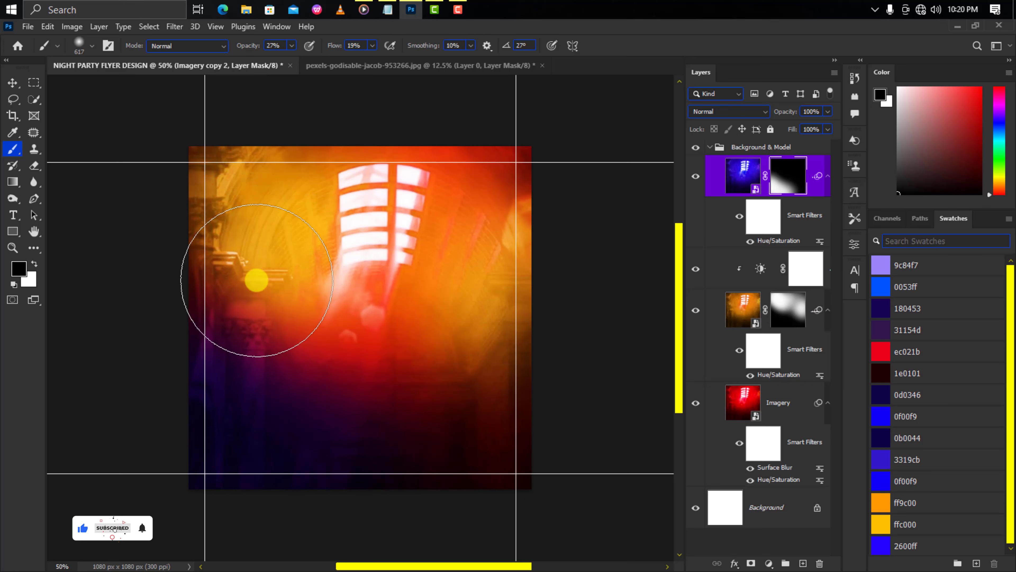
mouse_move(173, 279)
mouse_down()
mouse_move(405, 415)
mouse_move(324, 320)
mouse_up()
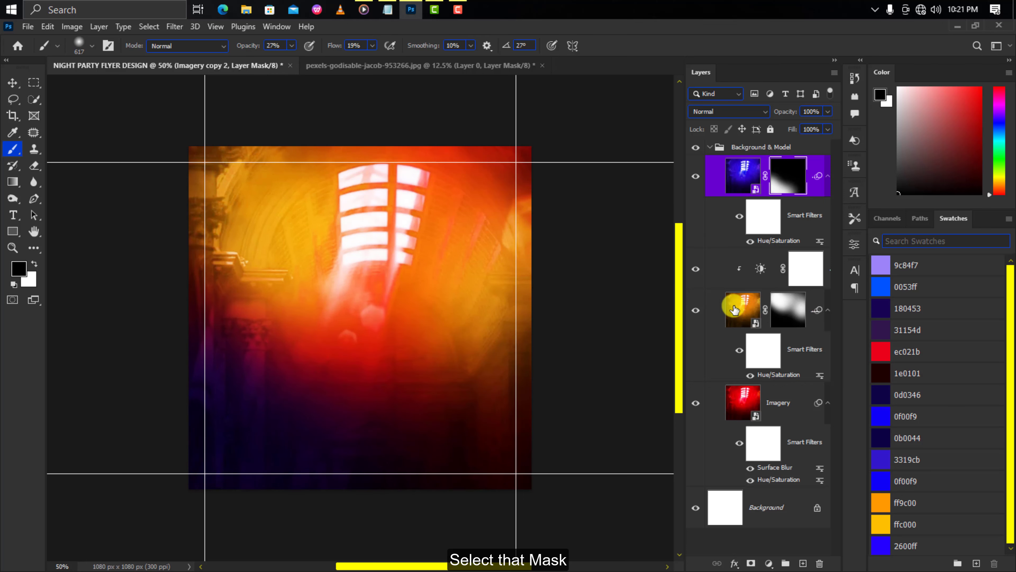
Step: Paint black at 75% opacity on the orange mask around the left and striped shape
click(786, 313)
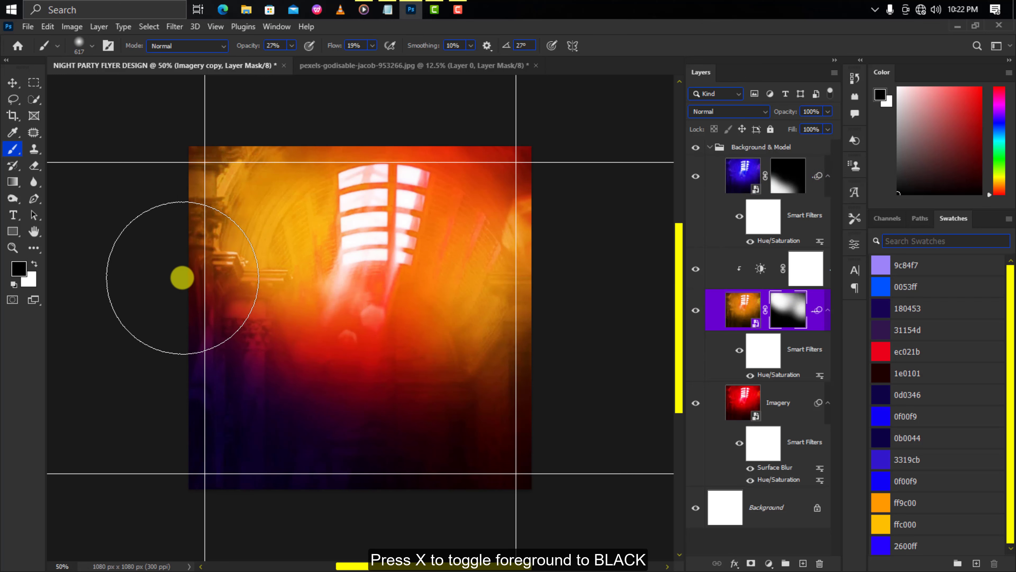
click(292, 45)
drag(293, 49, 322, 59)
mouse_move(196, 275)
mouse_down()
mouse_move(182, 277)
mouse_move(209, 309)
mouse_move(181, 145)
mouse_up()
mouse_move(408, 114)
mouse_down()
mouse_move(388, 177)
mouse_move(513, 198)
mouse_move(452, 258)
mouse_move(554, 272)
mouse_move(519, 171)
mouse_move(404, 175)
mouse_move(365, 241)
mouse_move(392, 149)
mouse_move(374, 152)
mouse_up()
Step: Paint white at 29% opacity to blend orange back into the upper-left and right
key(x)
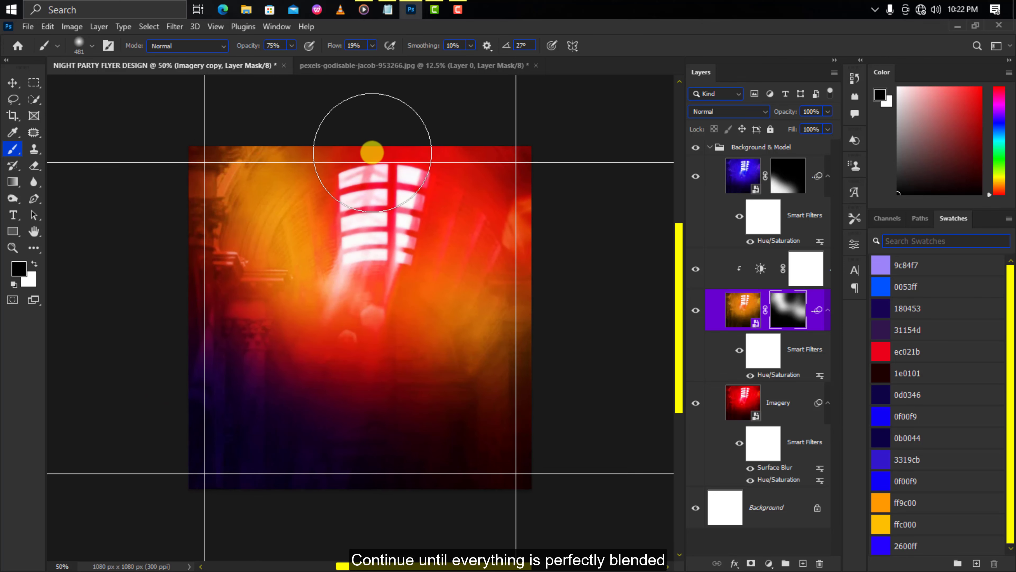
click(292, 45)
drag(291, 60, 264, 58)
mouse_move(239, 168)
mouse_down()
mouse_move(256, 193)
mouse_move(284, 152)
mouse_move(344, 108)
mouse_up()
mouse_move(304, 139)
mouse_down()
mouse_move(272, 193)
mouse_move(277, 275)
mouse_move(497, 311)
mouse_move(204, 128)
mouse_up()
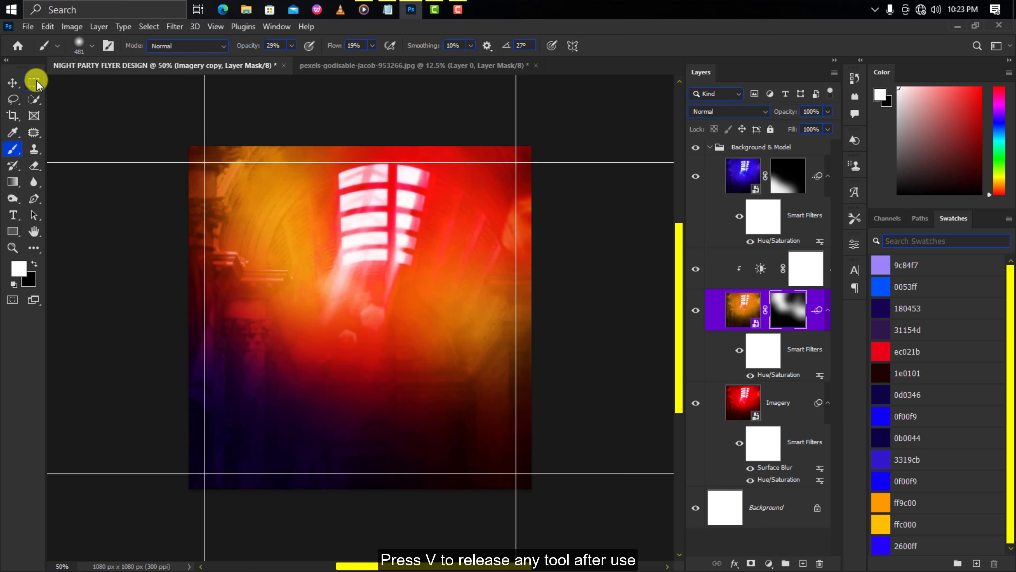
click(13, 83)
Step: Scale all four Imagery layers to about 94% and shift them slightly up and left
click(791, 185)
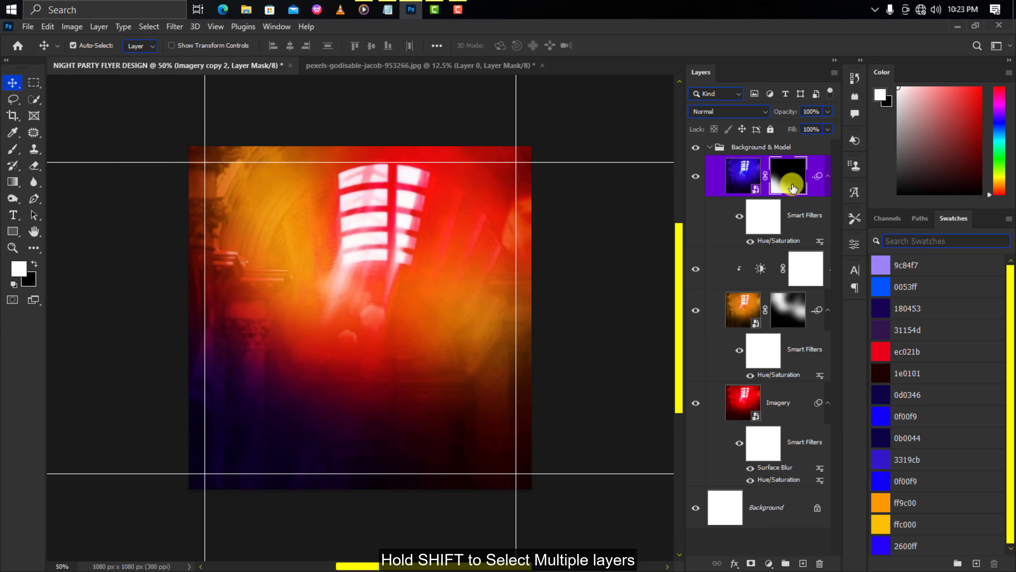
shift+click(799, 406)
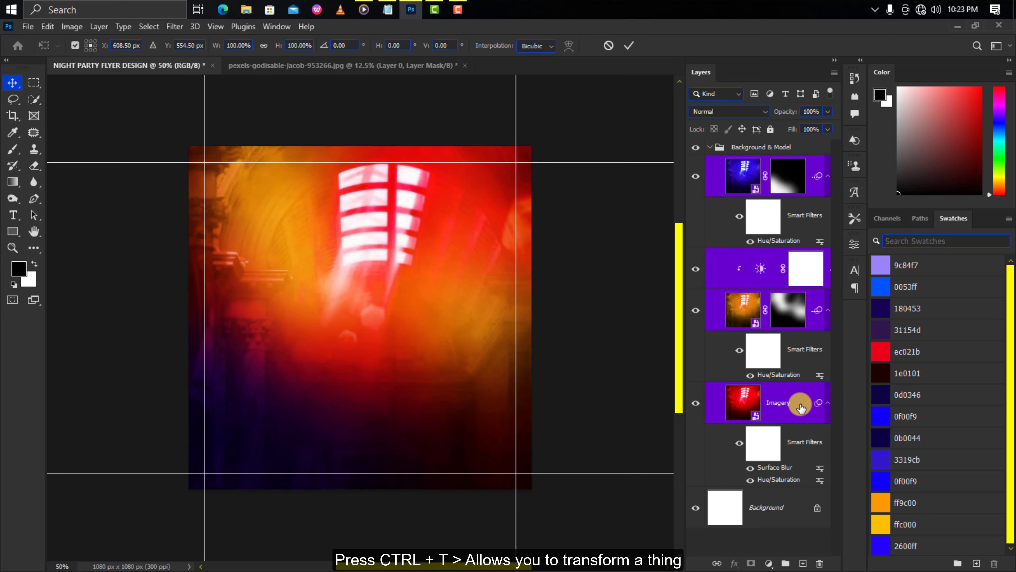
key(ctrl+t)
drag(466, 327, 476, 327)
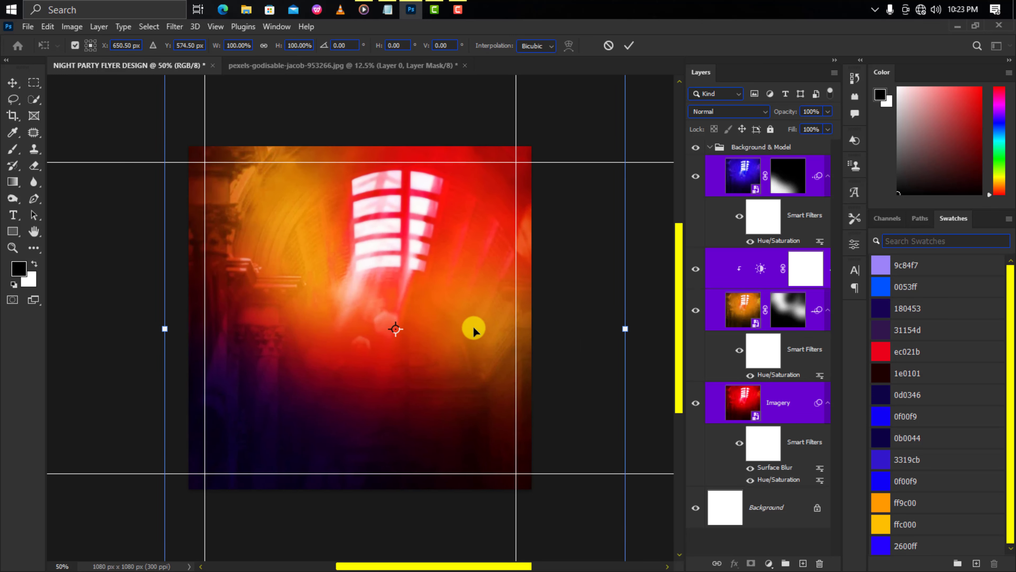
key(ctrl+minus)
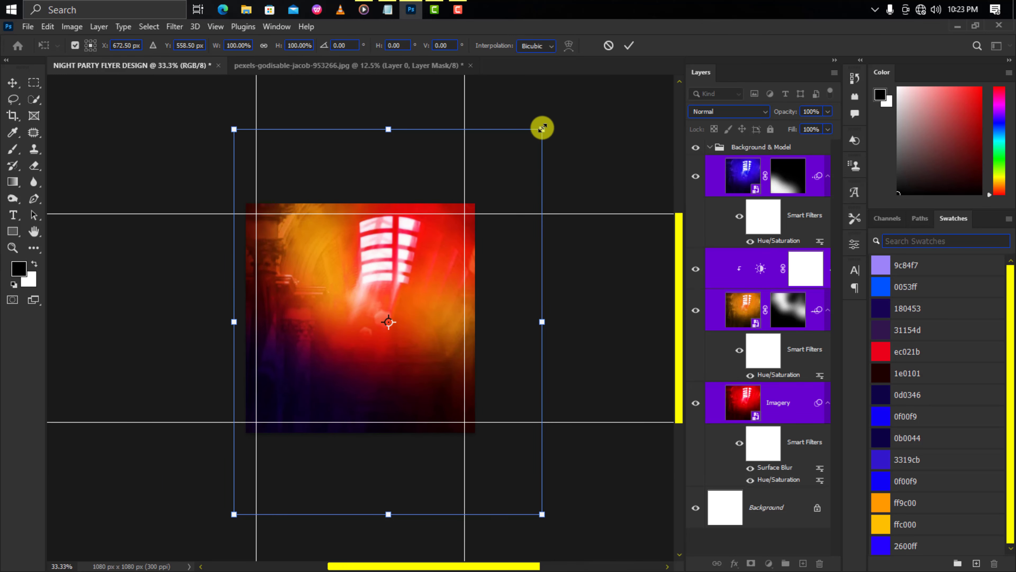
drag(542, 129, 531, 140)
drag(397, 253, 389, 241)
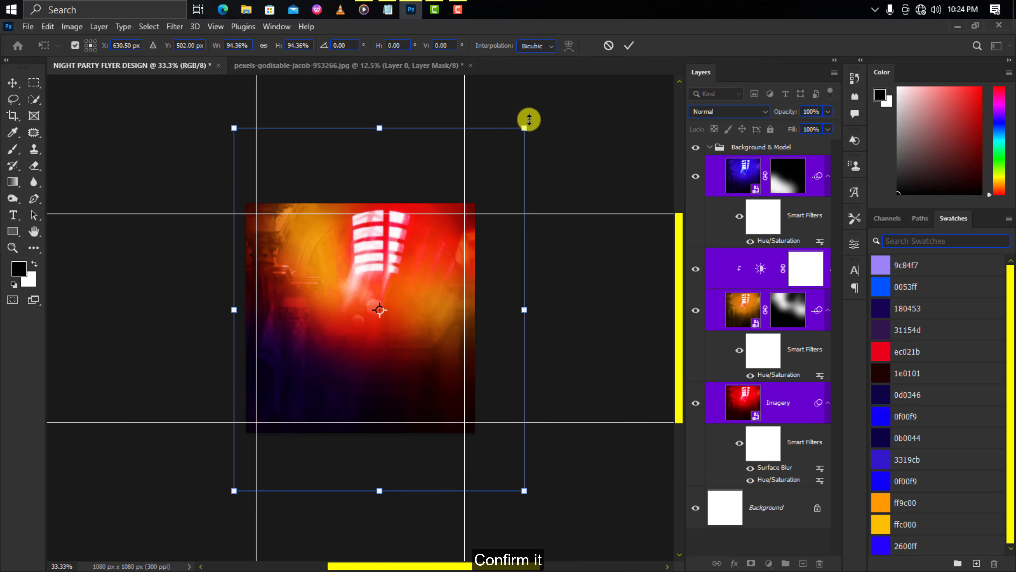
click(626, 47)
key(ctrl+plus)
Step: Clip a Brightness/Contrast layer at brightness 93 to the top blue flare, then add a Vibrance layer
click(738, 173)
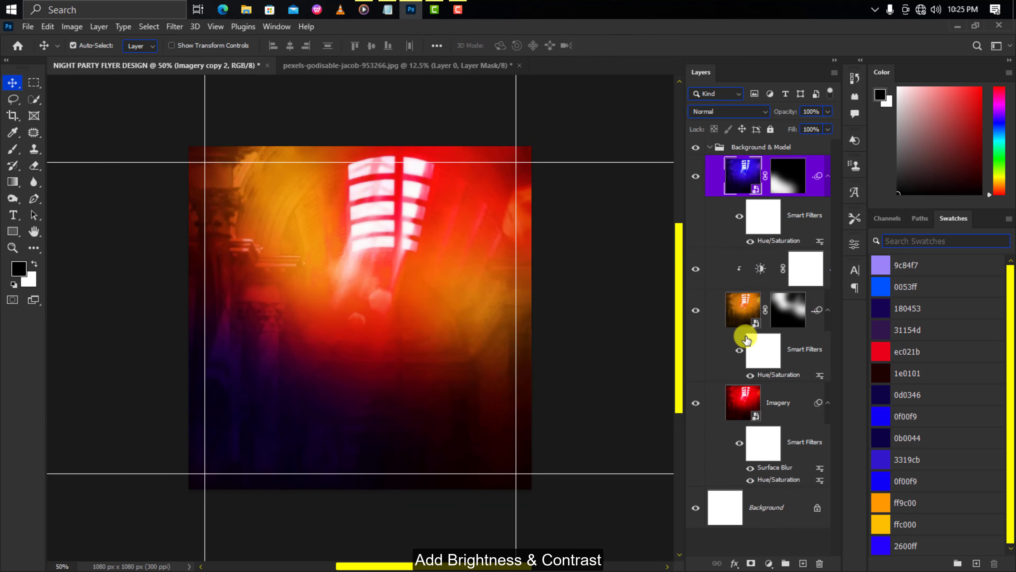
click(765, 562)
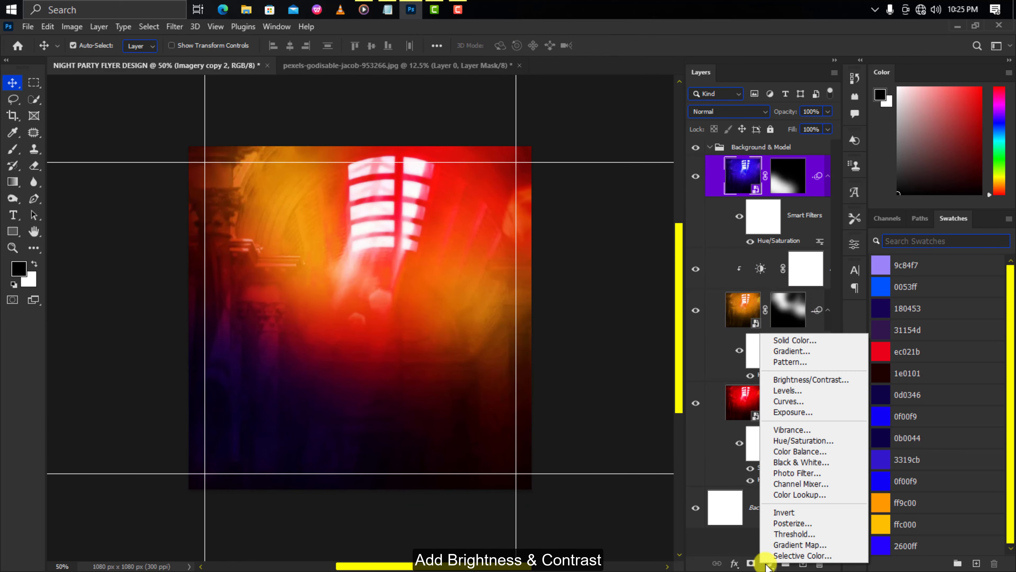
click(811, 380)
click(745, 454)
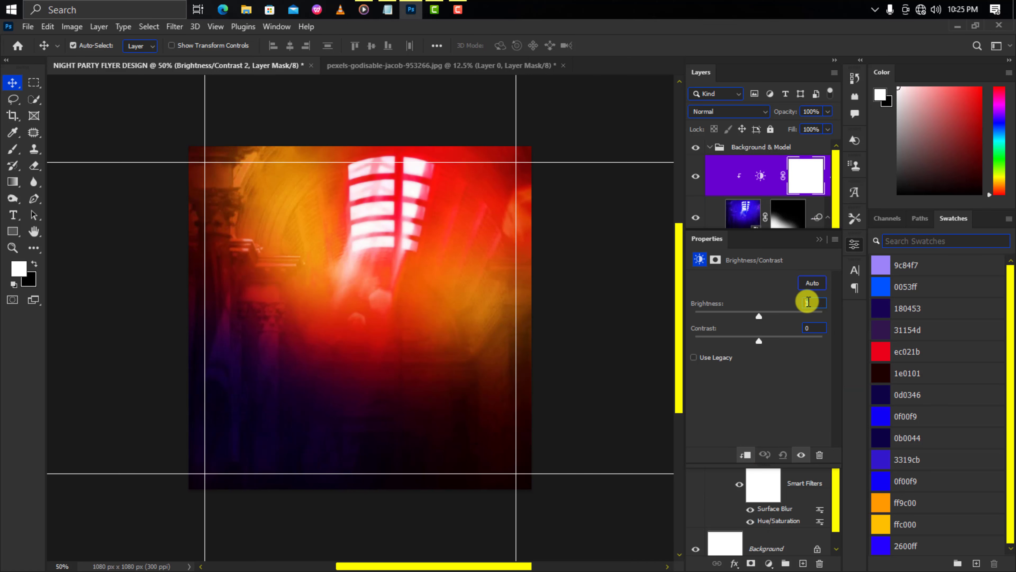
text(93)
click(766, 563)
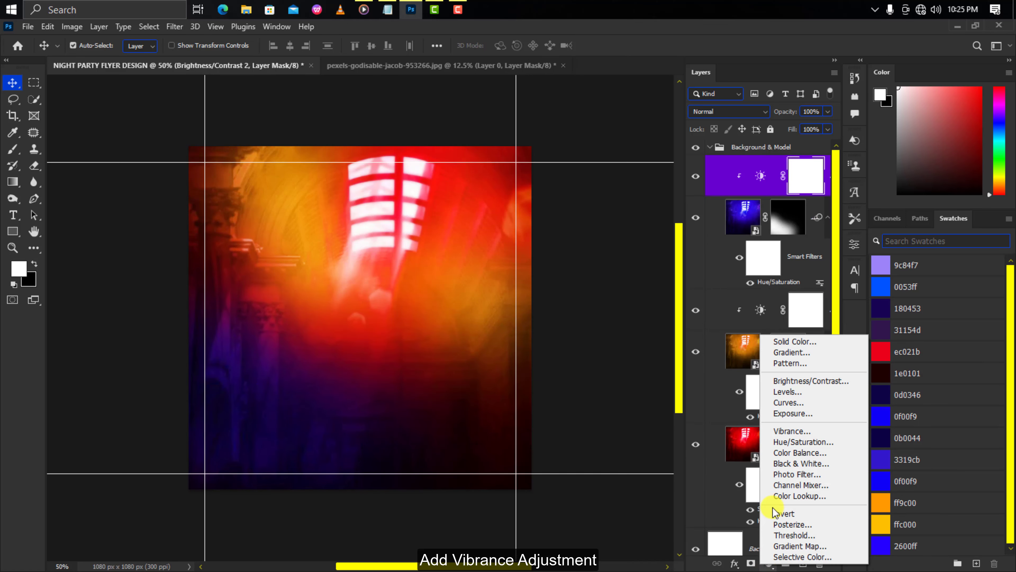
click(780, 431)
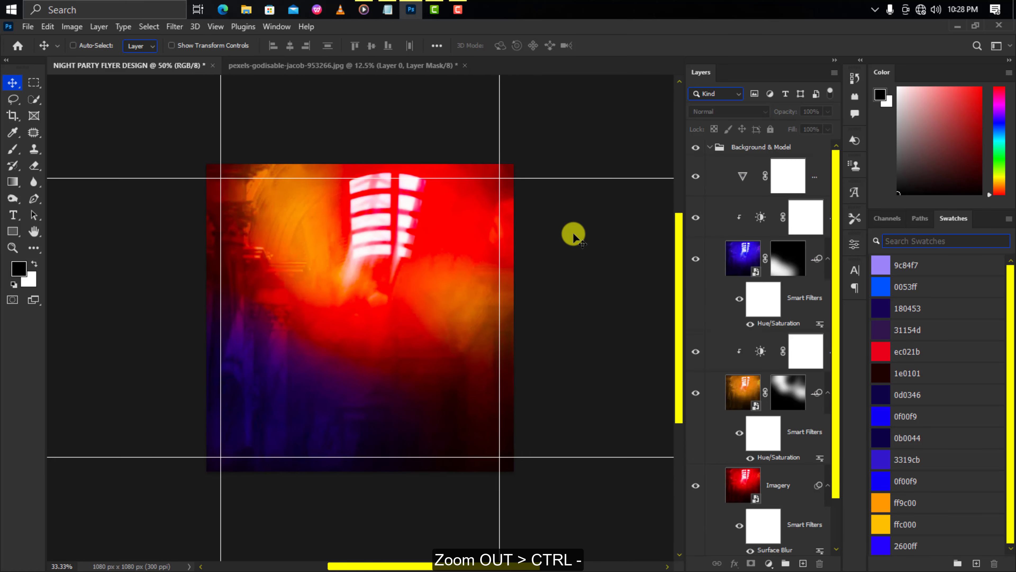
Step: Drag the cut-out model from the pexels photo into the flyer as Layer 1
key(ctrl+minus)
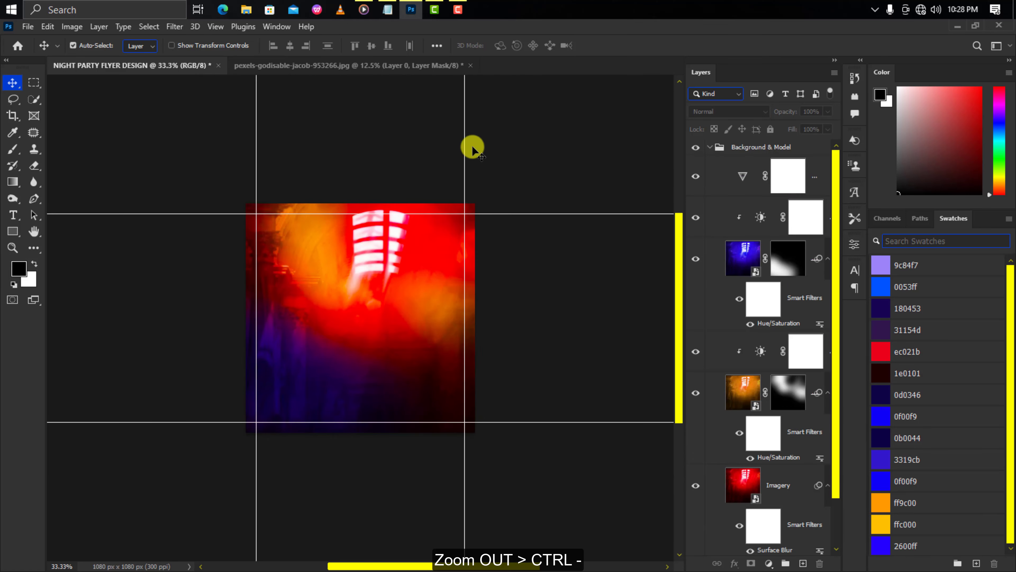
click(383, 64)
drag(374, 295, 192, 64)
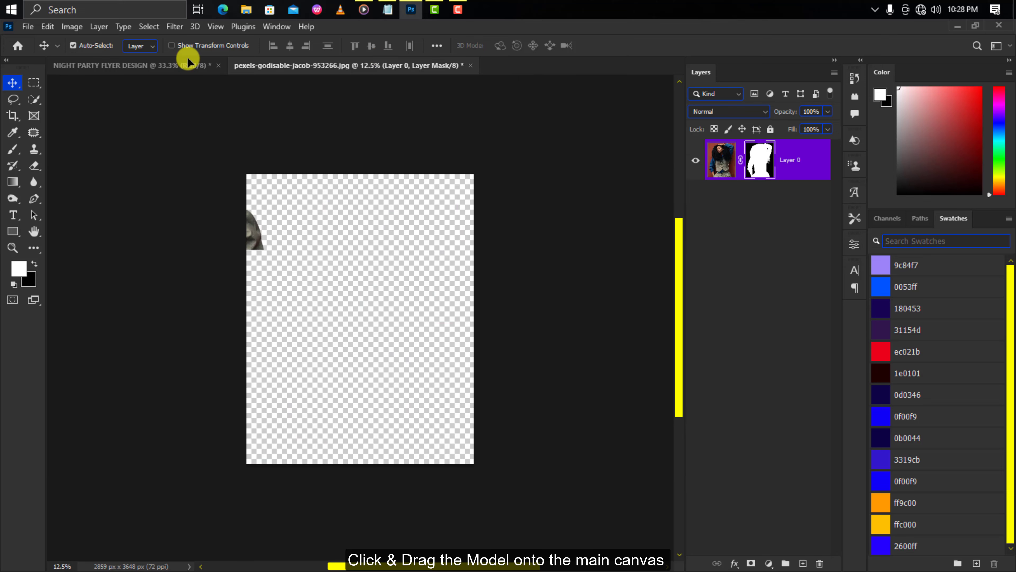
drag(370, 317, 370, 316)
key(ctrl+minus)
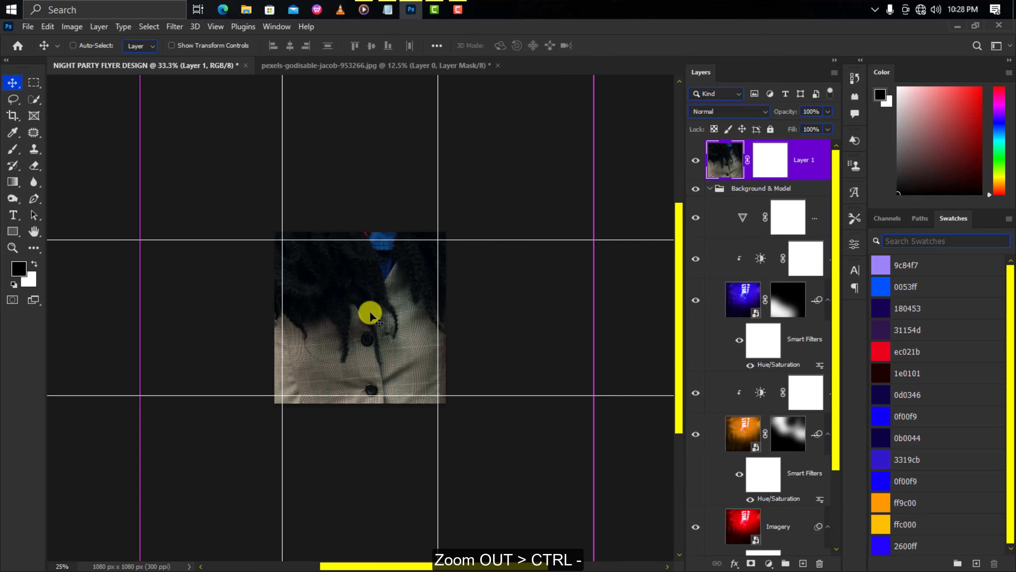
key(ctrl+minus)
key(ctrl+minus)
Step: Scale the model down to fit the canvas and move her lower
key(ctrl+t)
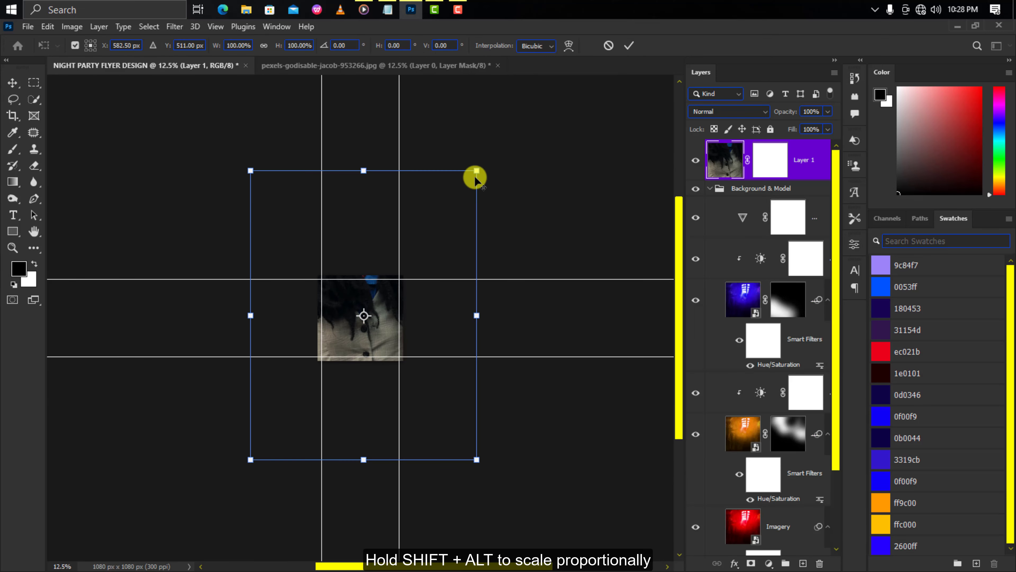
drag(476, 171, 411, 289)
key(Return)
key(ctrl+plus)
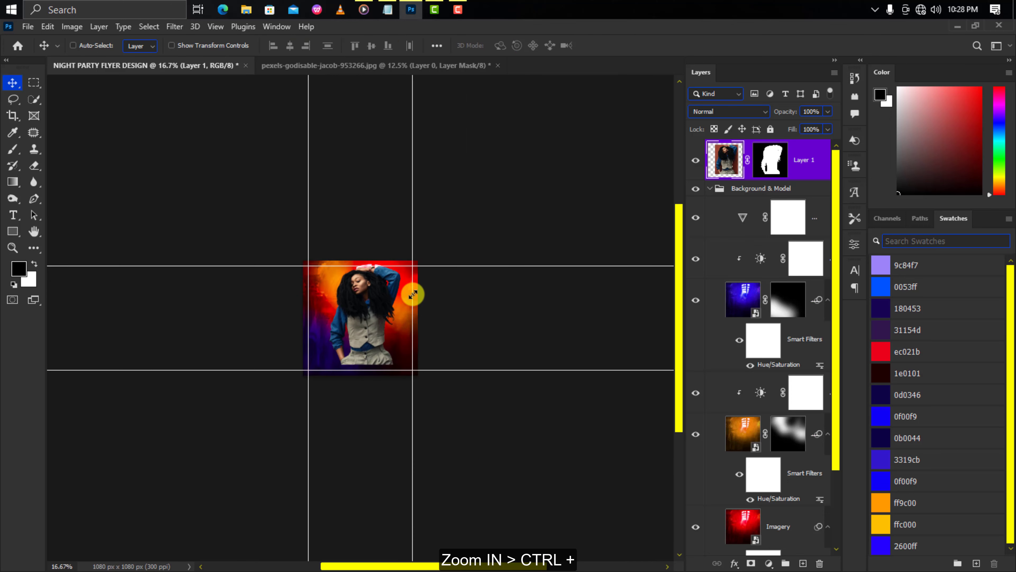
key(ctrl+plus)
key(ctrl+plus)
key(ctrl+plus)
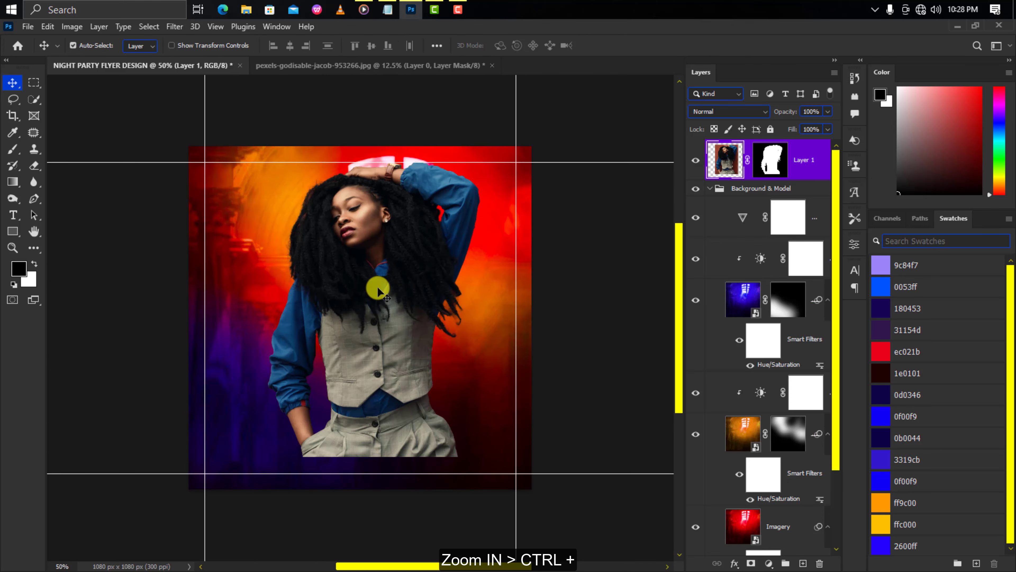
drag(378, 290, 410, 325)
key(ctrl+minus)
Step: Enlarge the model to about 119% so she stands centred at the bottom
key(ctrl+t)
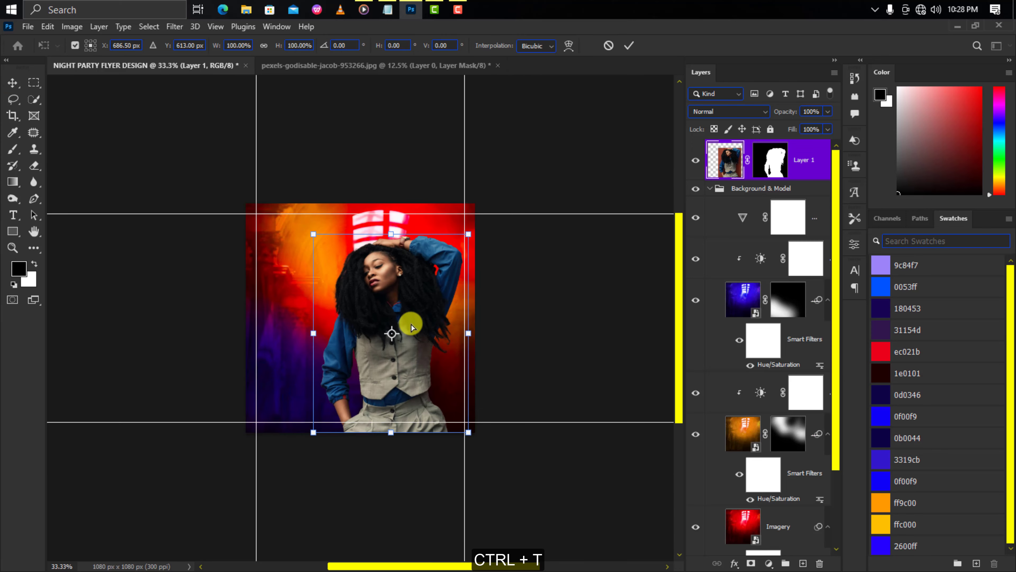
drag(499, 228, 431, 288)
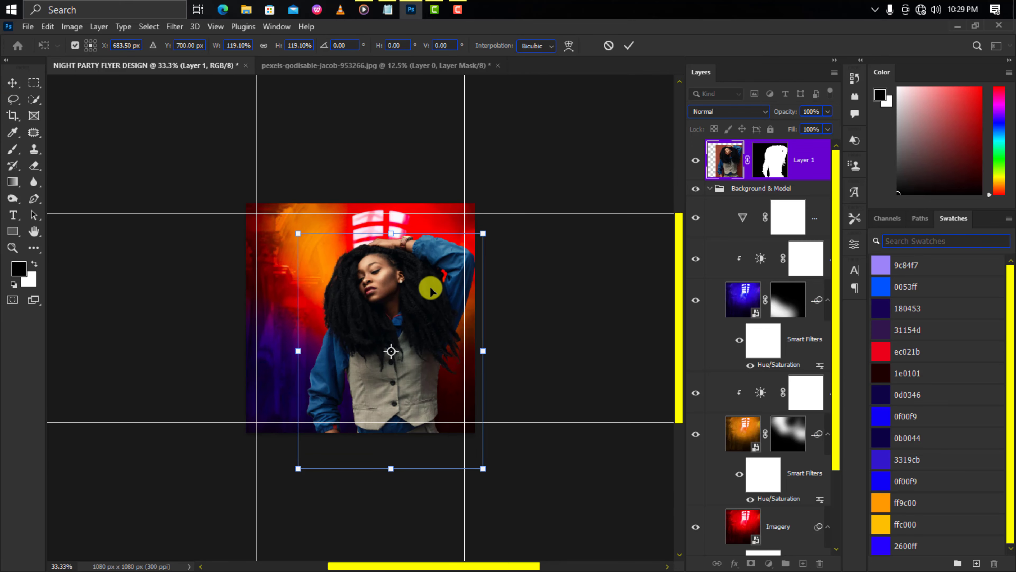
key(Return)
key(ctrl+plus)
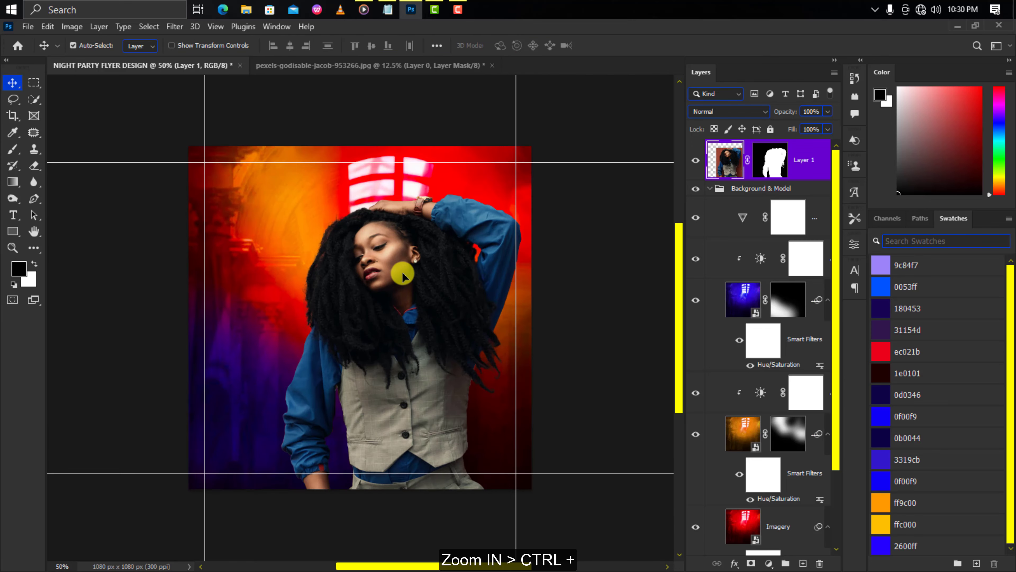
click(773, 167)
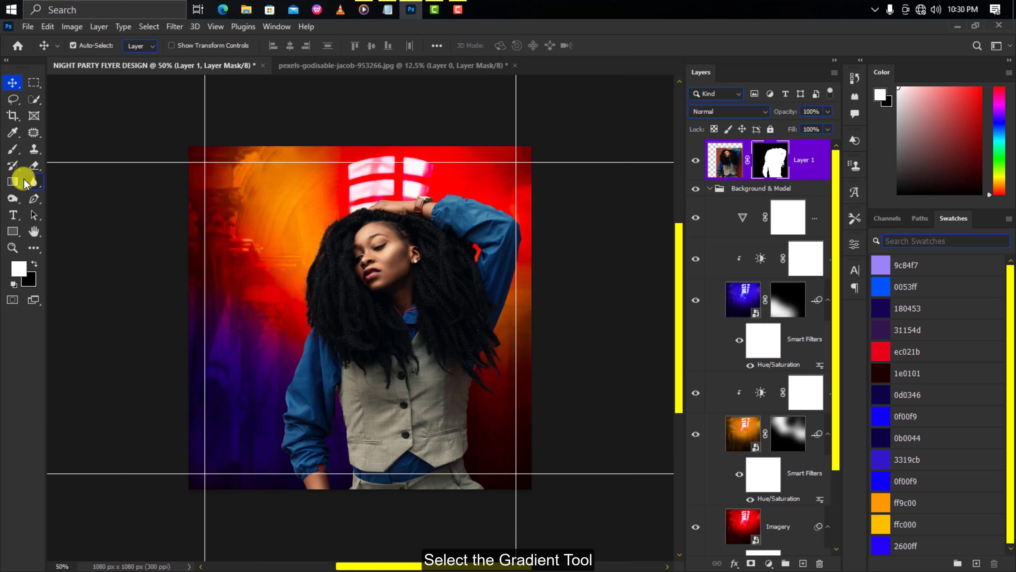
Step: Fade the model's lower body with a black-to-white gradient on Layer 1's mask
key(x)
click(13, 182)
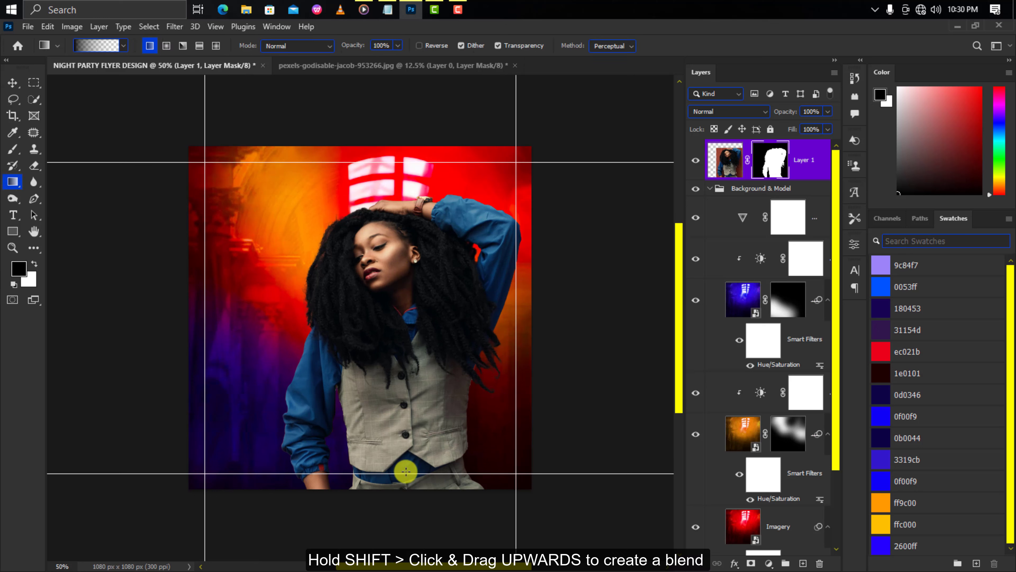
drag(406, 252, 403, 193)
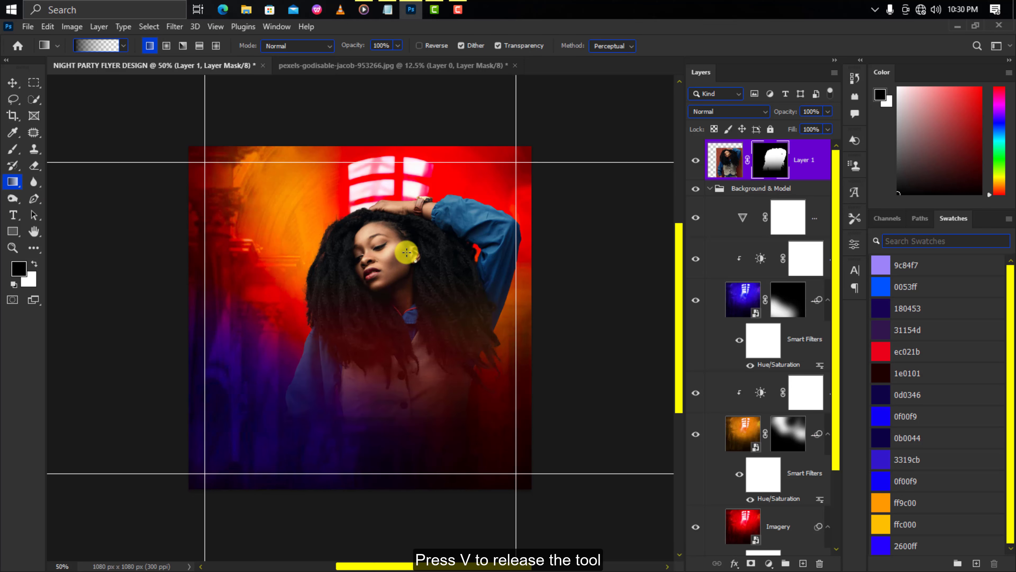
Step: Soften the mask fade with a brush and move Layer 1 into the Background & Model group
click(10, 149)
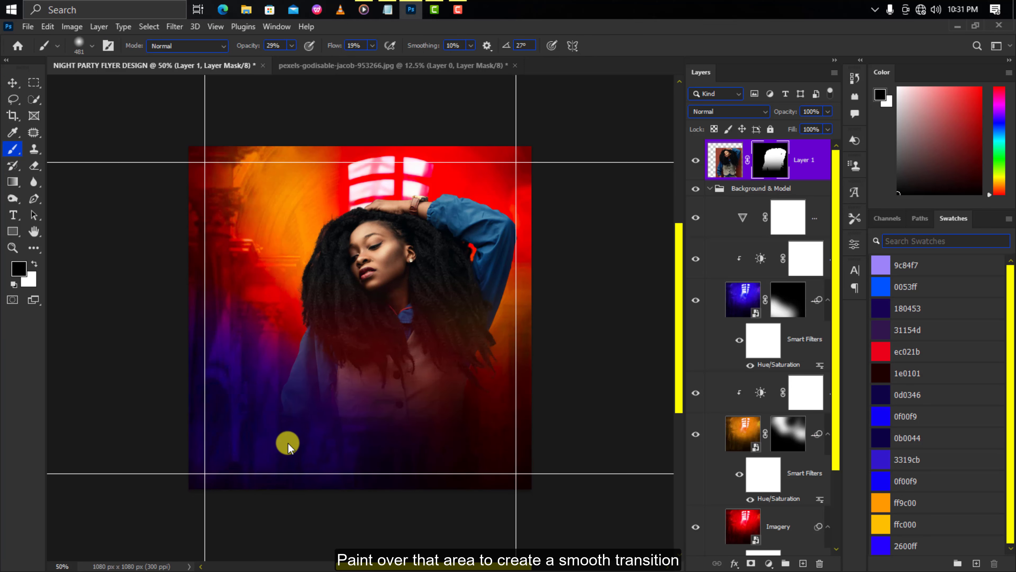
key(bracketleft)
key(bracketleft)
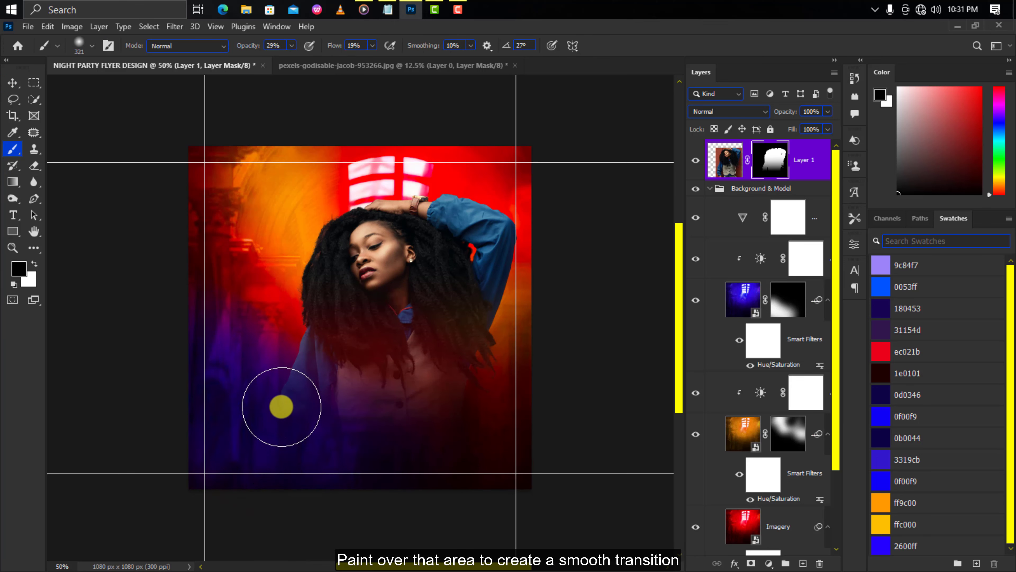
key(7)
key(8)
key(shift+7)
key(shift+9)
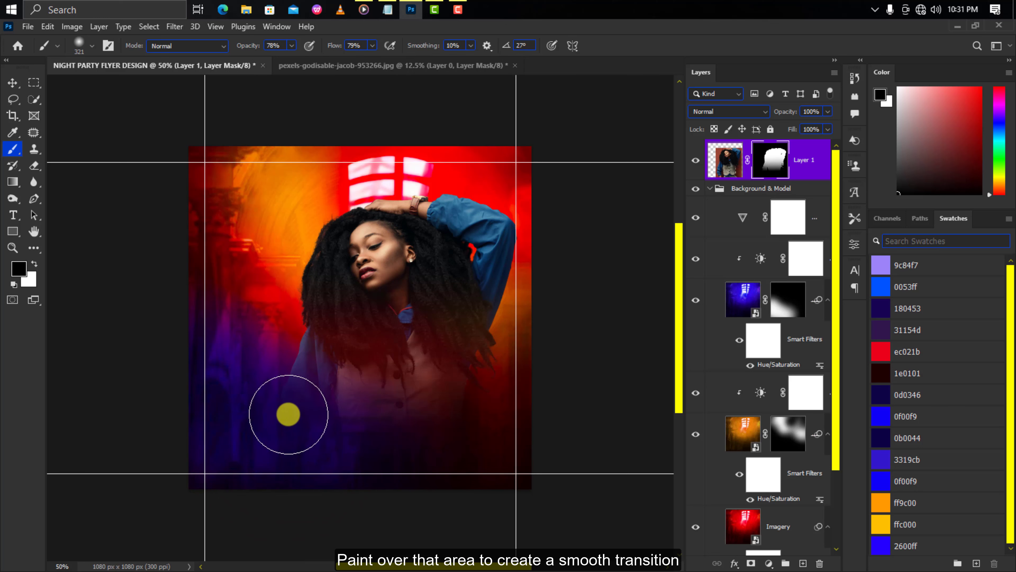
mouse_move(363, 451)
mouse_down()
mouse_move(383, 465)
mouse_move(476, 427)
mouse_move(272, 431)
mouse_move(321, 432)
mouse_move(256, 386)
mouse_move(276, 416)
mouse_move(274, 404)
mouse_up()
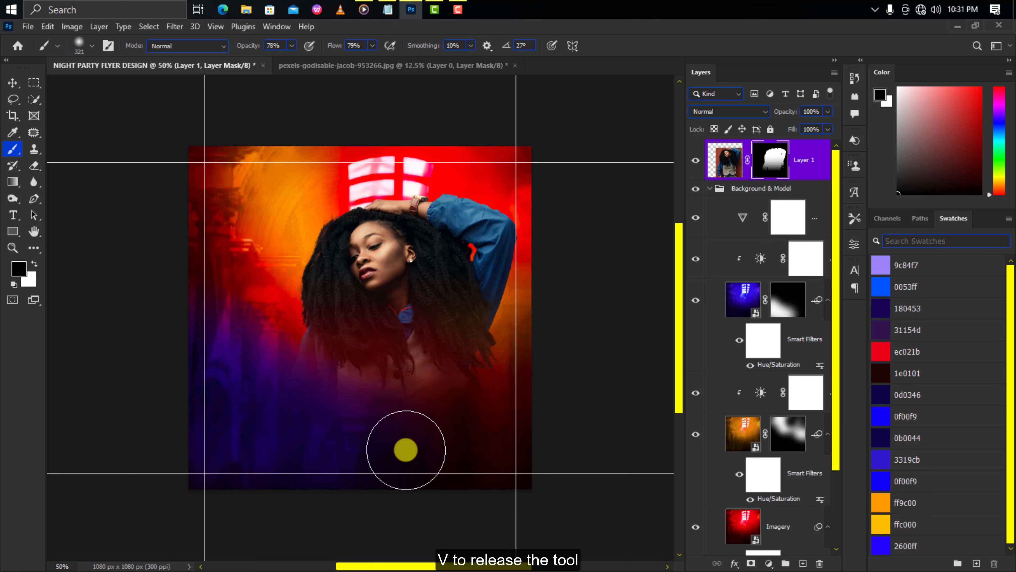
key(v)
drag(799, 160, 799, 204)
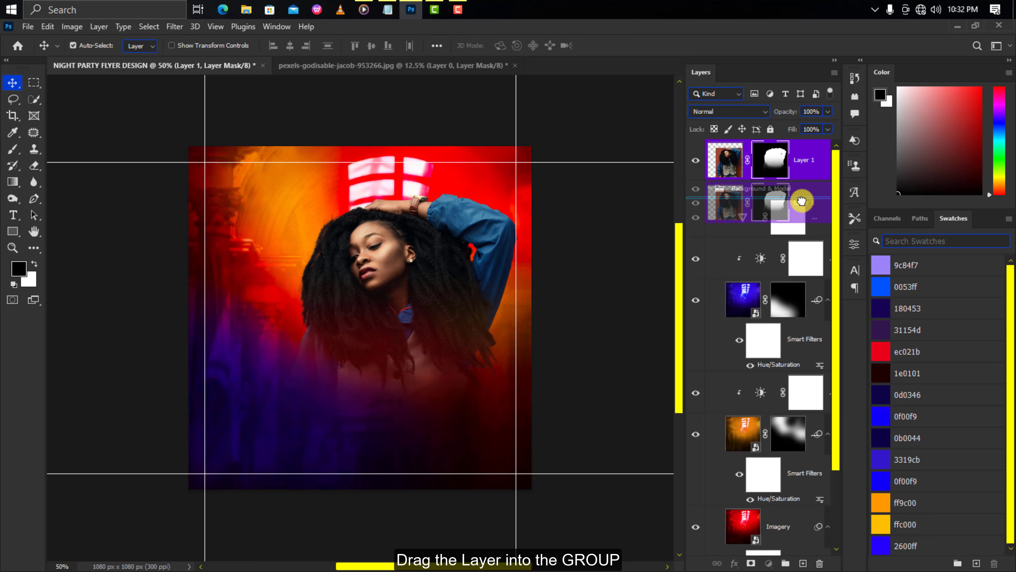
Step: Paint parts of the model back in on Layer 1's mask
click(788, 178)
key(b)
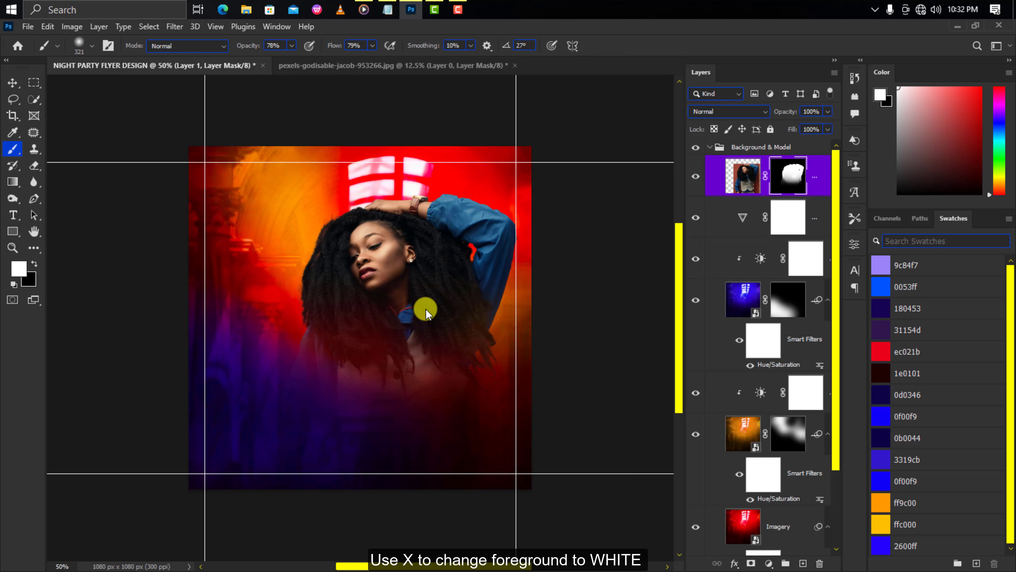
drag(426, 309, 375, 316)
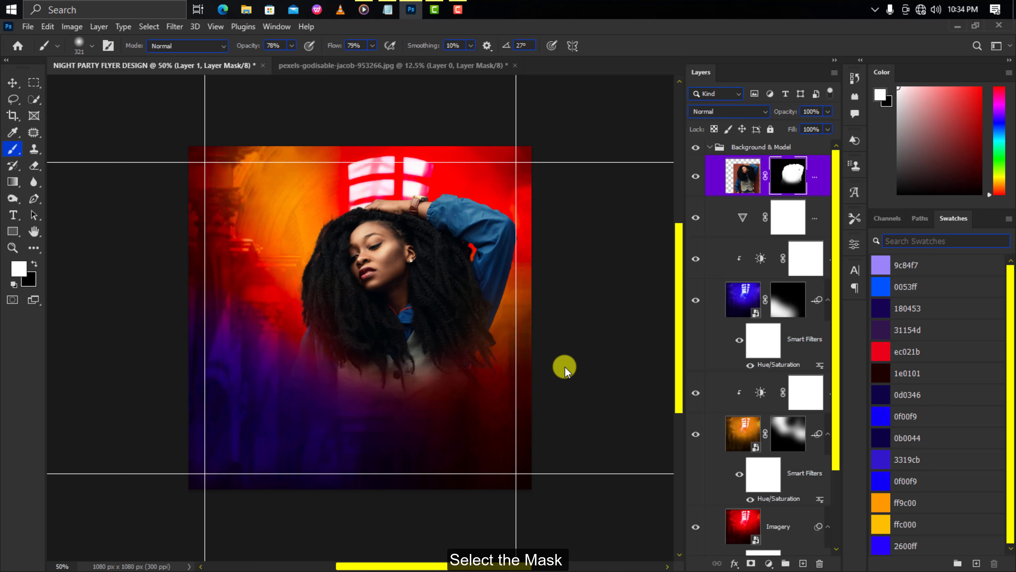
Step: Mask the top-right of the orange Imagery copy glow, then set a white brush: size 393, flow 22%
click(782, 438)
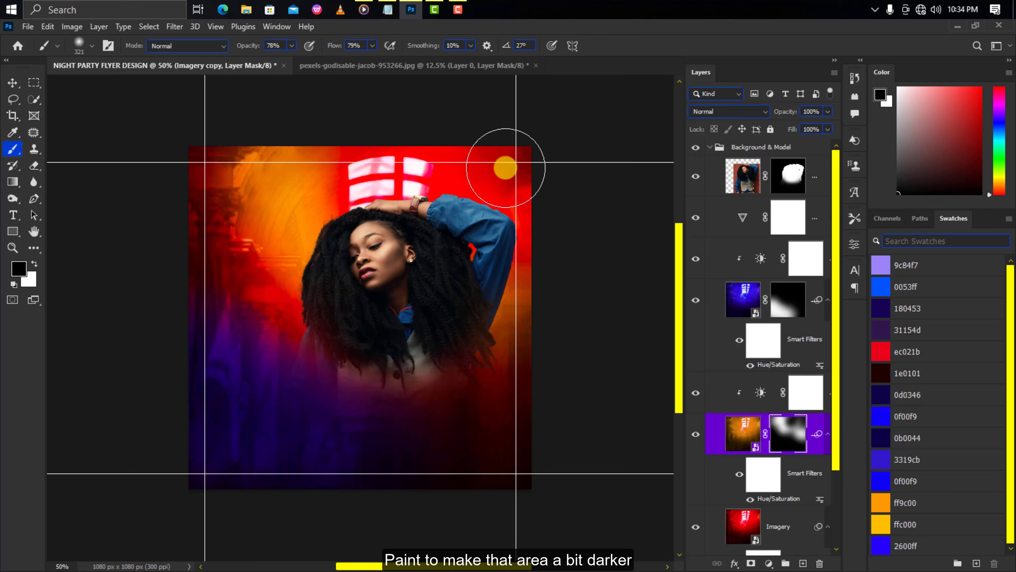
mouse_move(506, 168)
mouse_down()
mouse_move(503, 186)
mouse_move(435, 147)
mouse_up()
drag(328, 60, 408, 60)
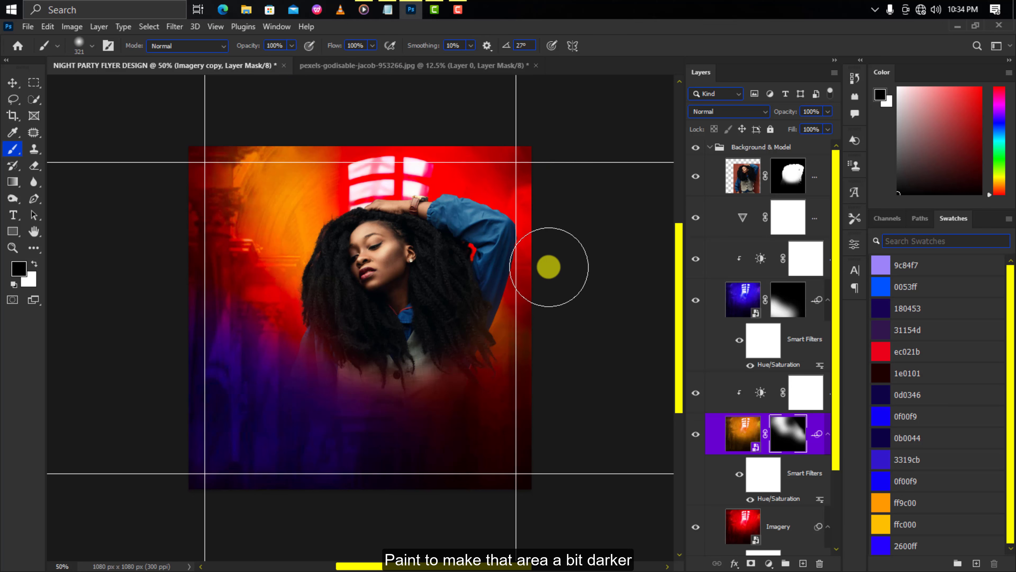
key(x)
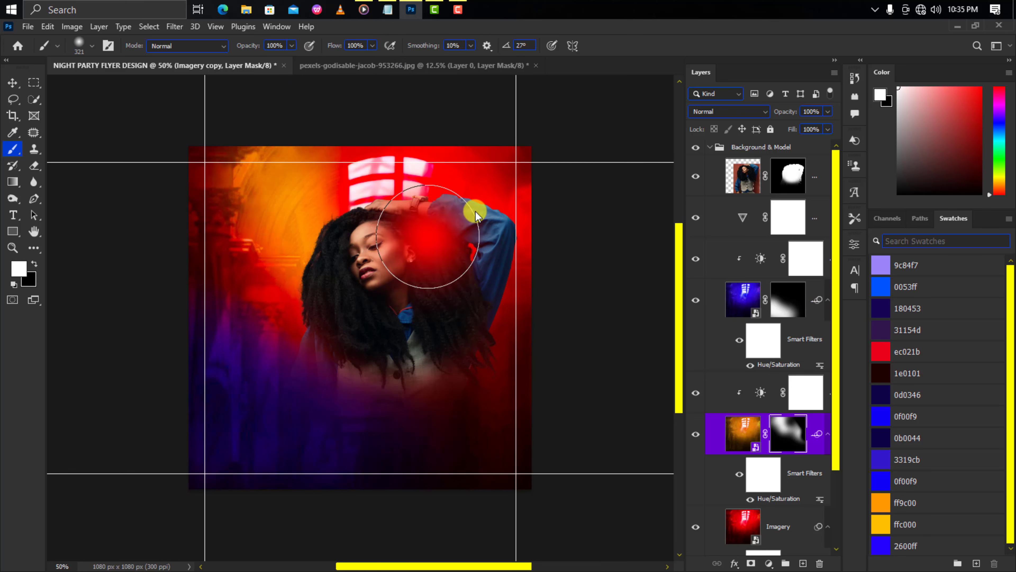
drag(471, 205, 488, 204)
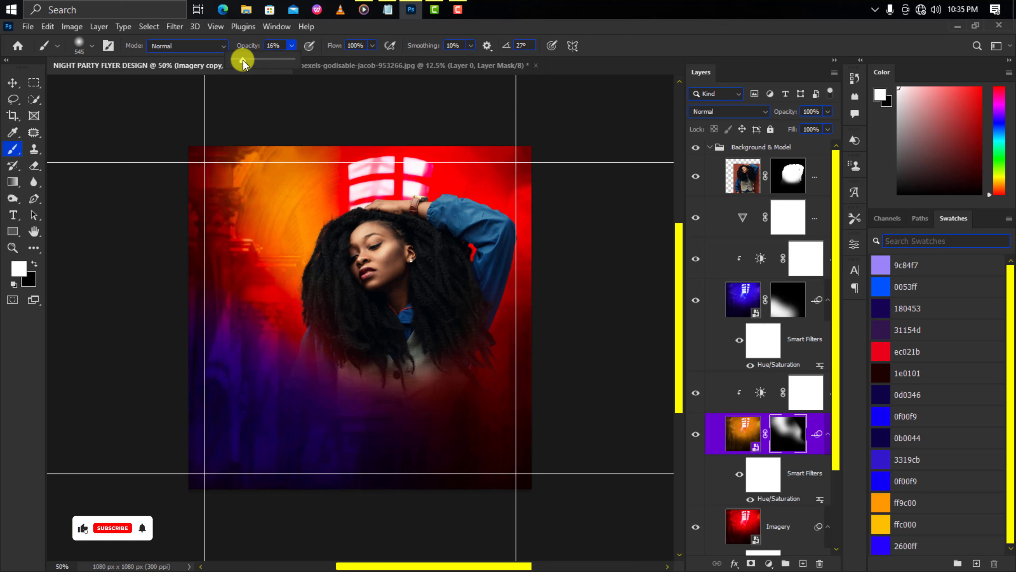
drag(368, 59, 327, 62)
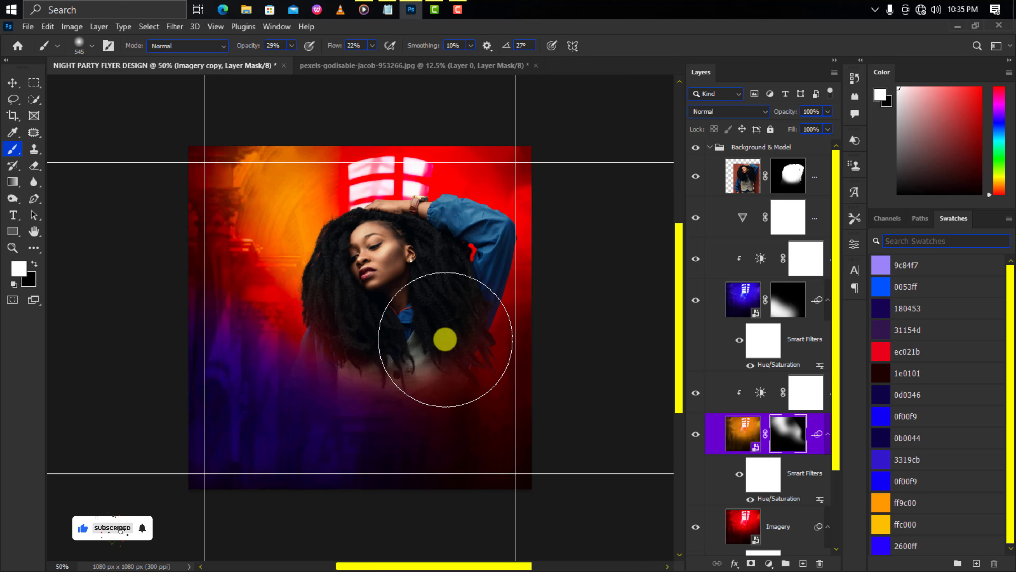
drag(440, 305, 471, 281)
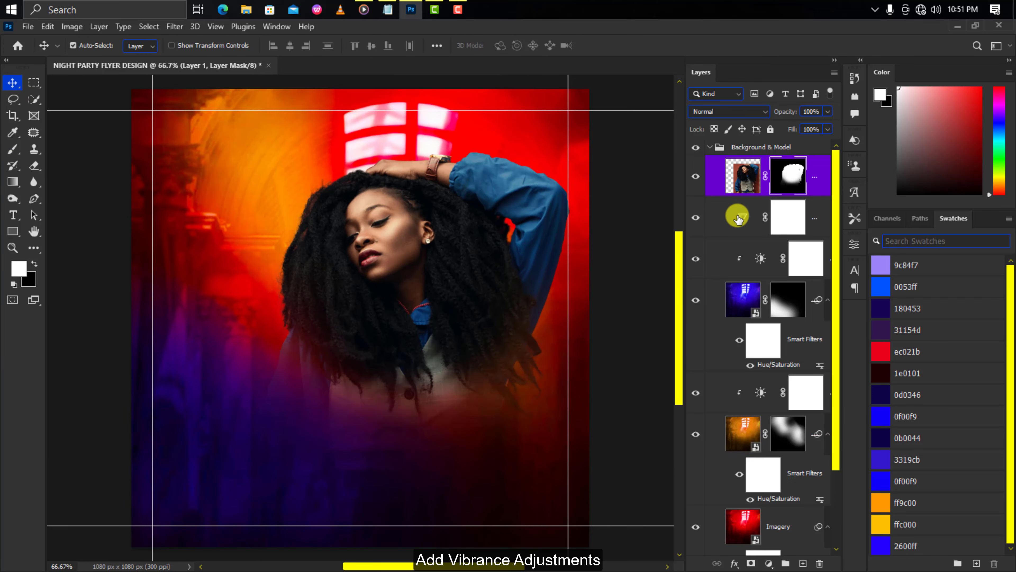
Step: Clip the Vibrance adjustment to the layer beneath it
double_click(742, 217)
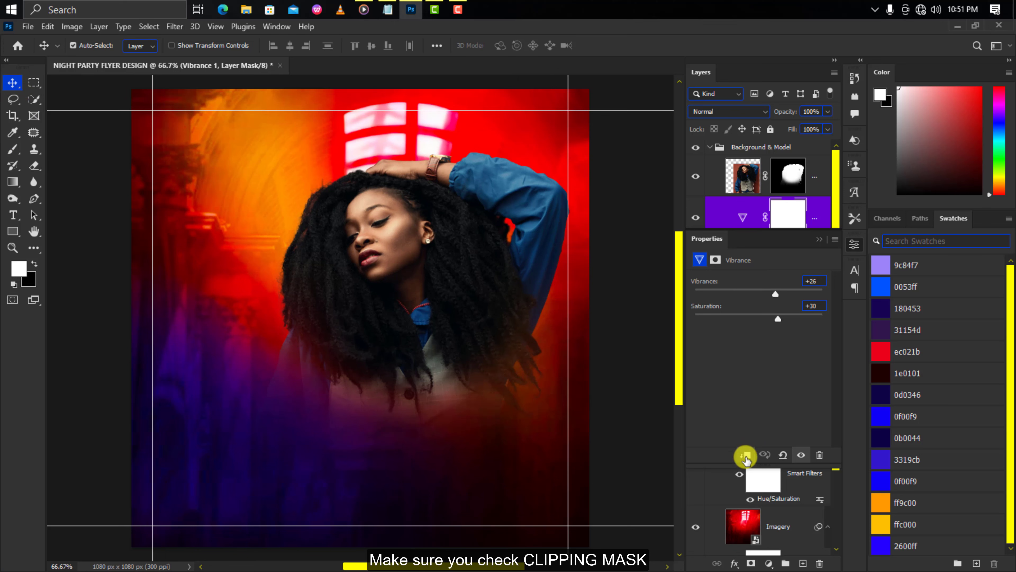
click(745, 456)
click(748, 185)
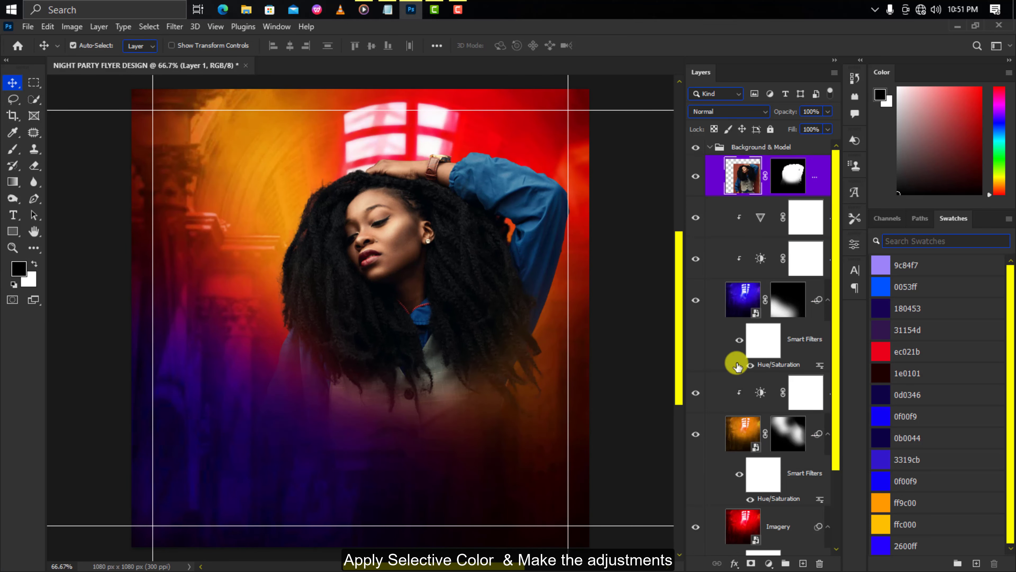
Step: Add a Selective Color layer clipped to the model and adjust its Reds, Yellows and Blues
click(766, 564)
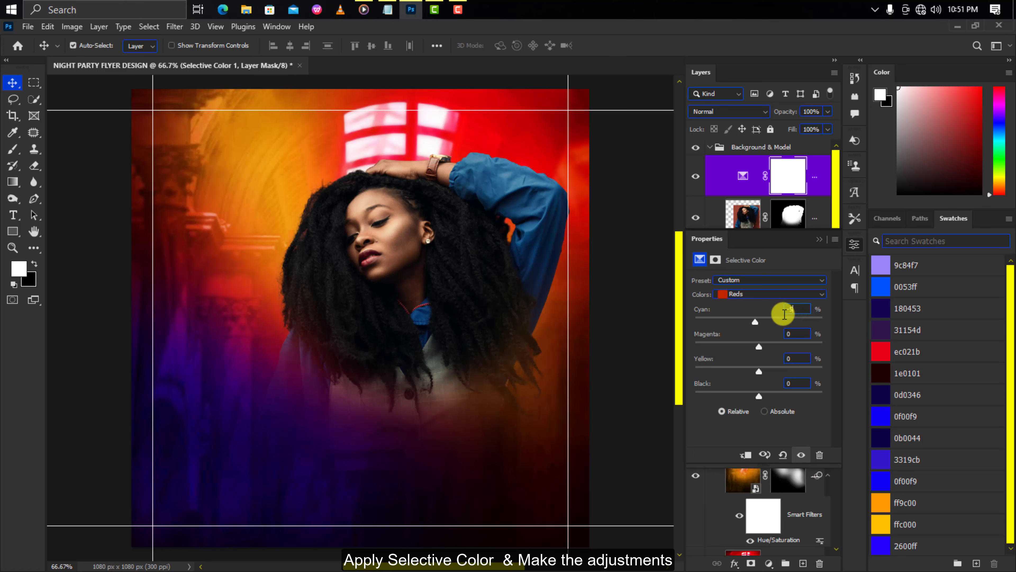
text(2)
click(795, 381)
text(+8)
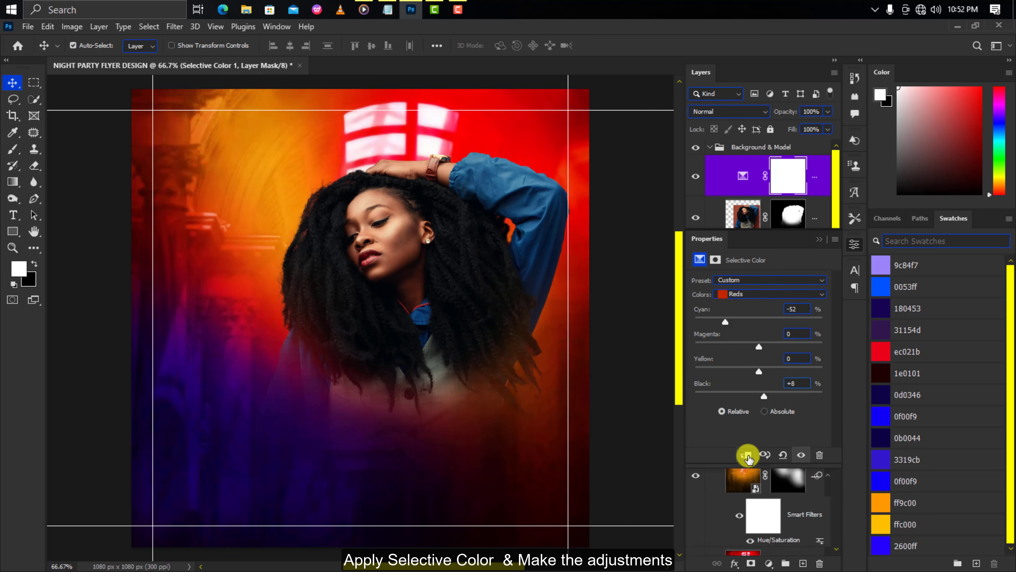
click(746, 456)
click(745, 294)
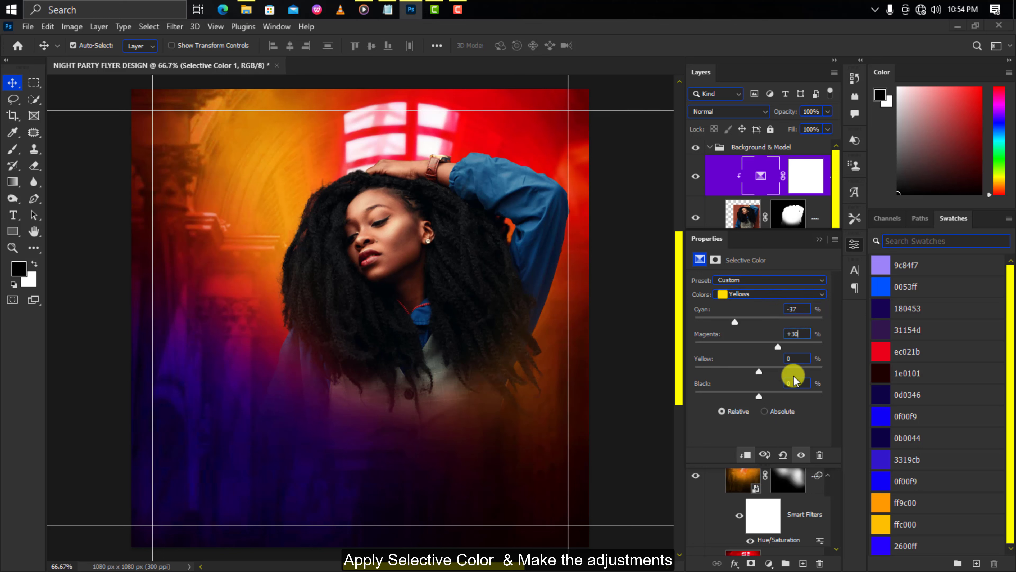
click(760, 293)
click(768, 336)
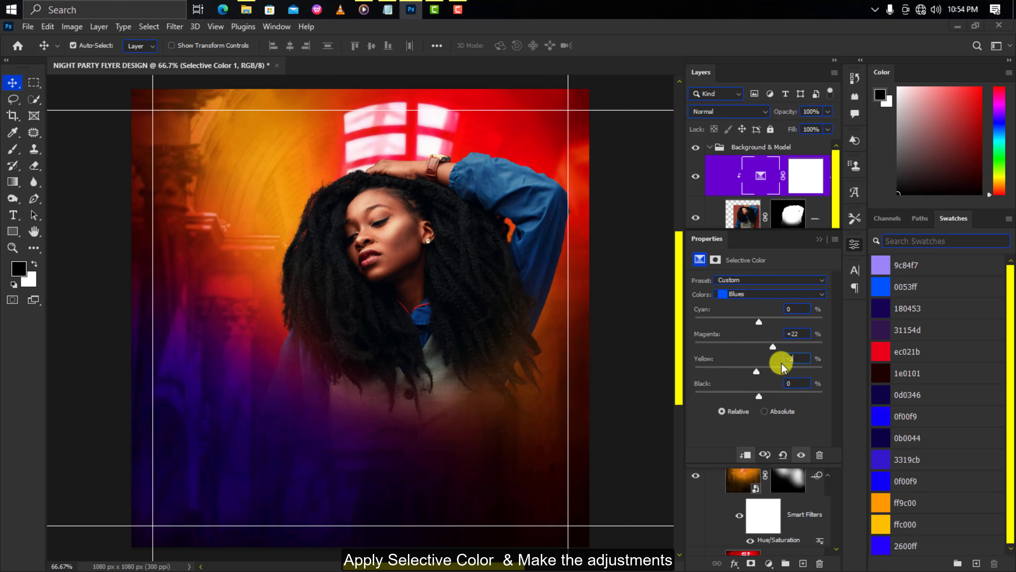
Step: Add a Levels layer clipped to the model with highlights set to 236
text(5)
key(Tab)
text(+12)
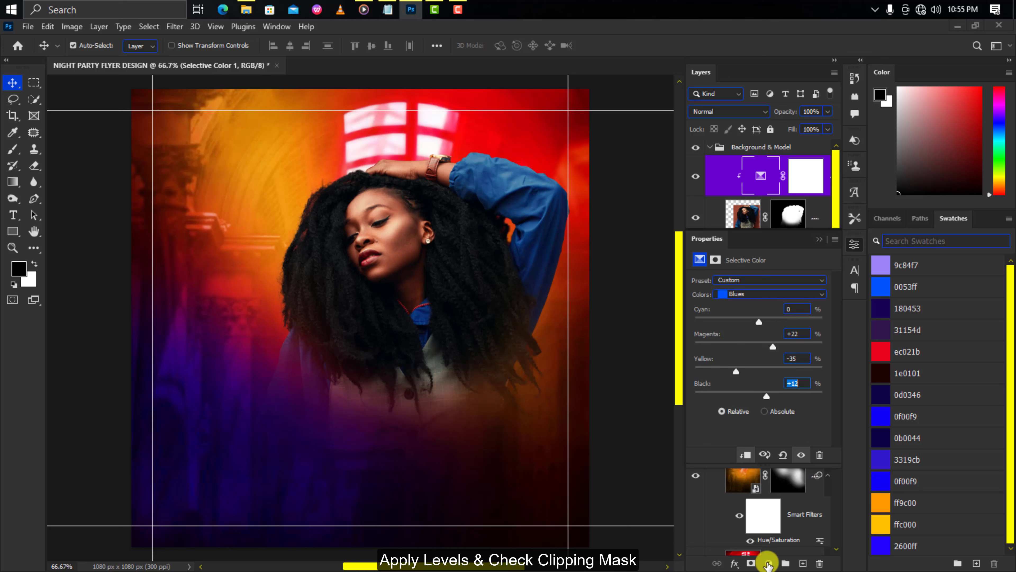
click(769, 562)
click(741, 387)
click(748, 455)
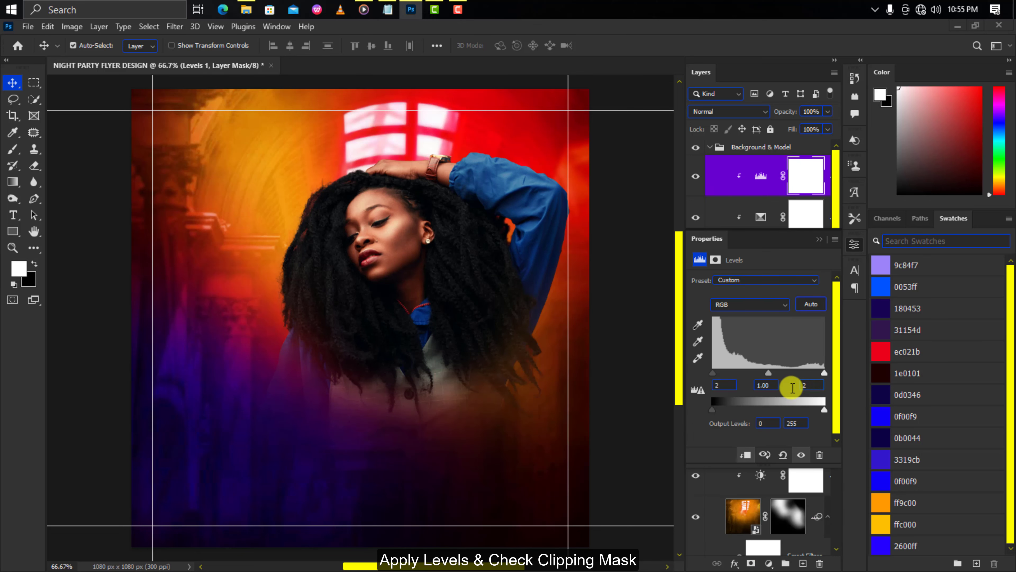
text(36)
click(801, 455)
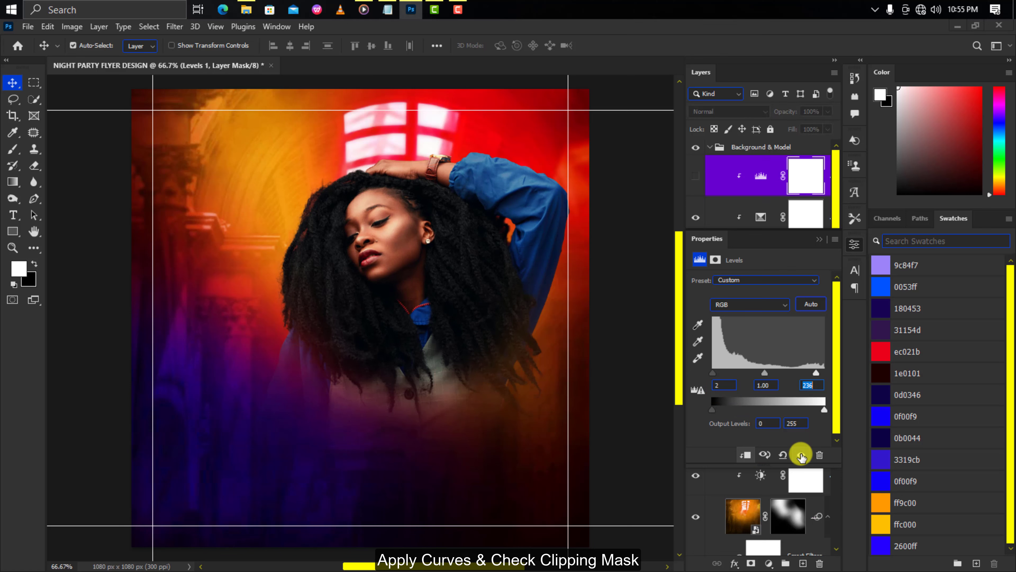
click(802, 455)
Step: Add a clipped Curves layer and bend the curve into a gentle S for contrast
click(767, 563)
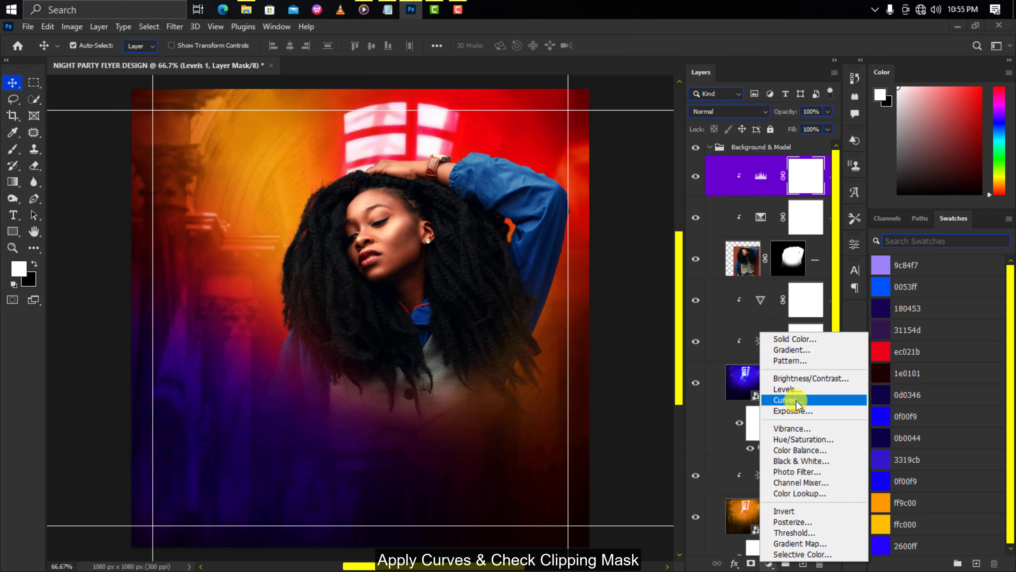
click(748, 400)
click(750, 458)
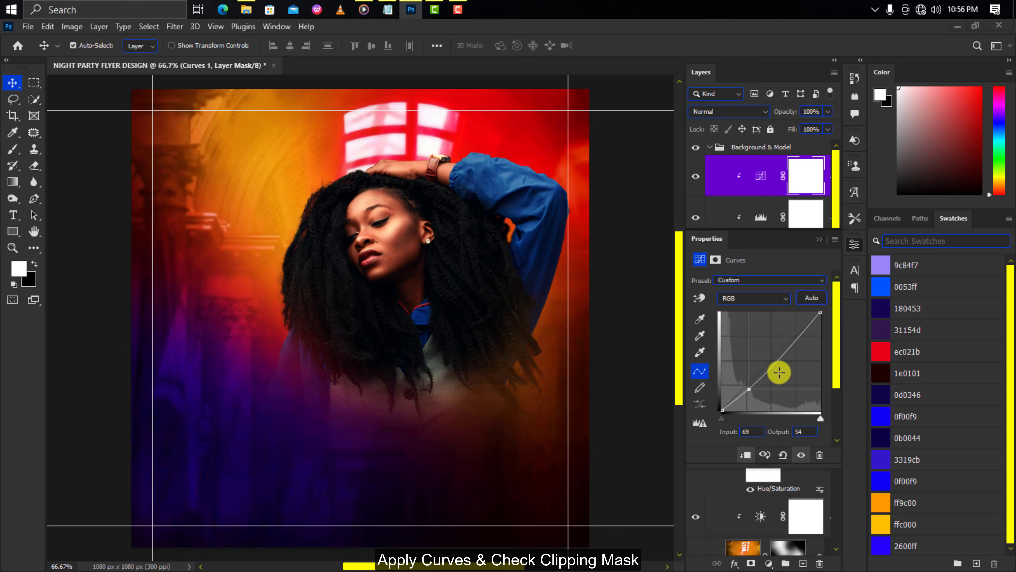
click(786, 348)
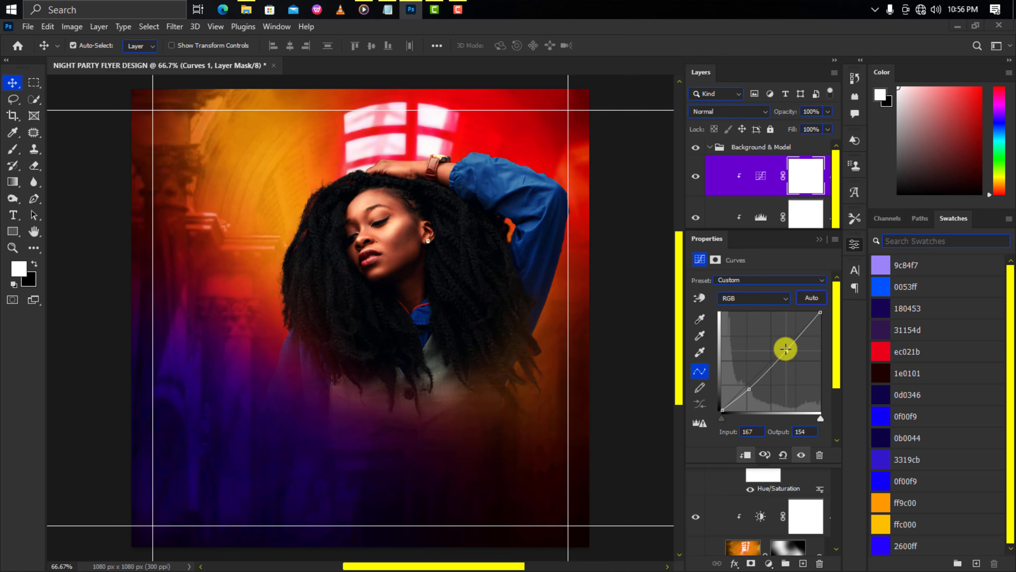
click(801, 456)
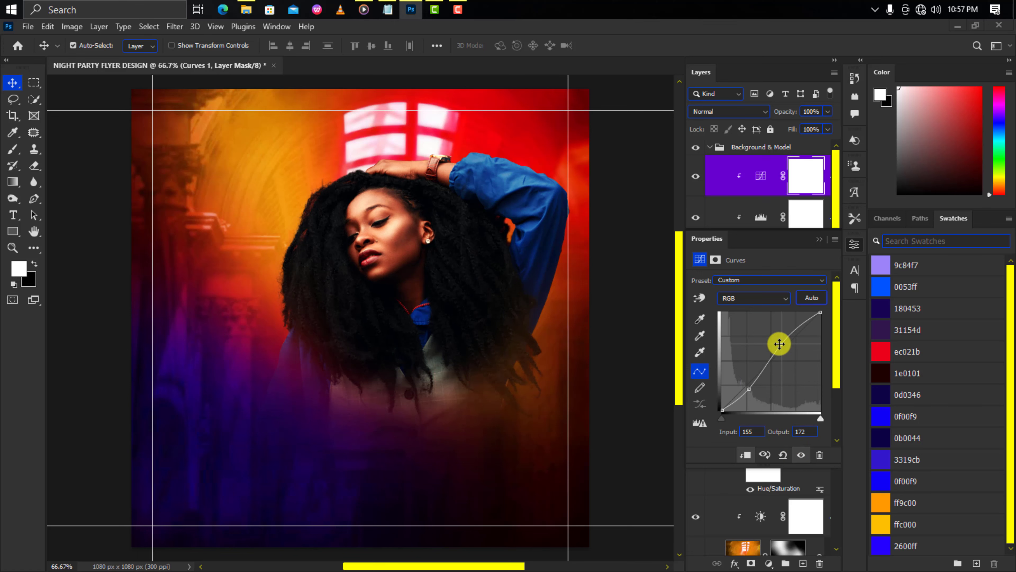
drag(780, 344, 782, 346)
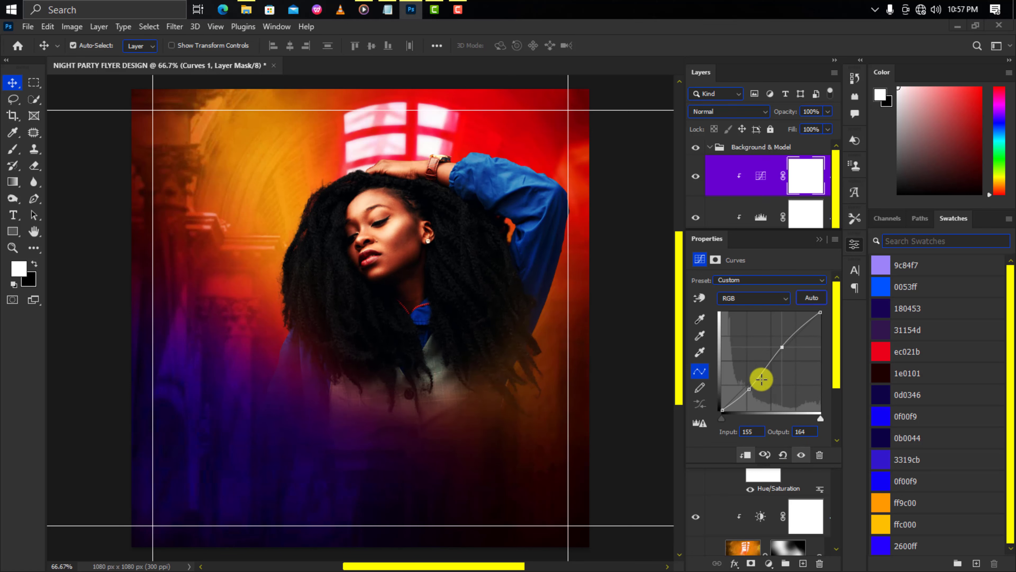
key(ctrl+minus)
Step: Split the Curves layer's Blend If underlying slider to 0/70 for a softer blend
click(733, 563)
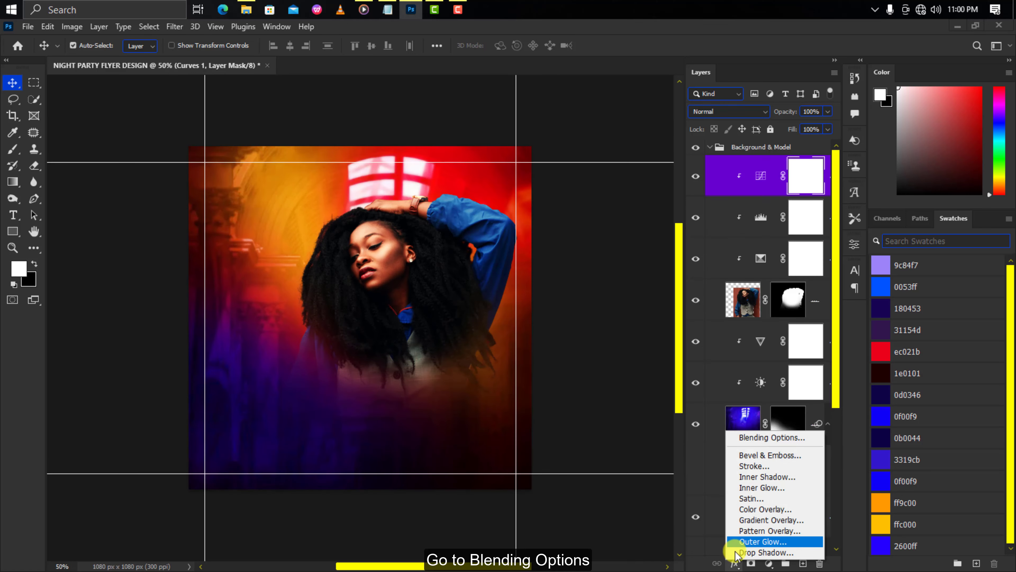
click(761, 440)
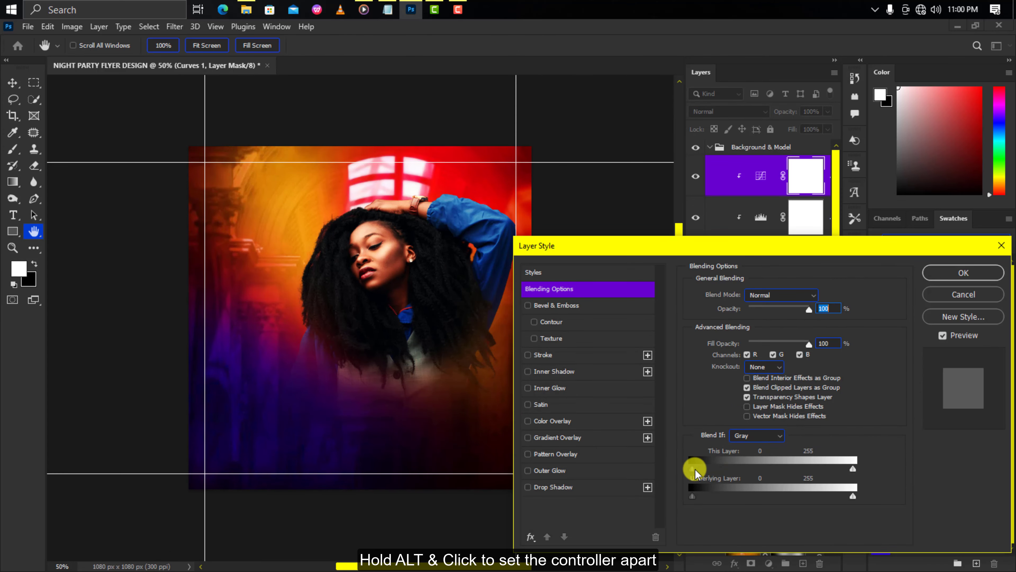
drag(719, 473, 733, 497)
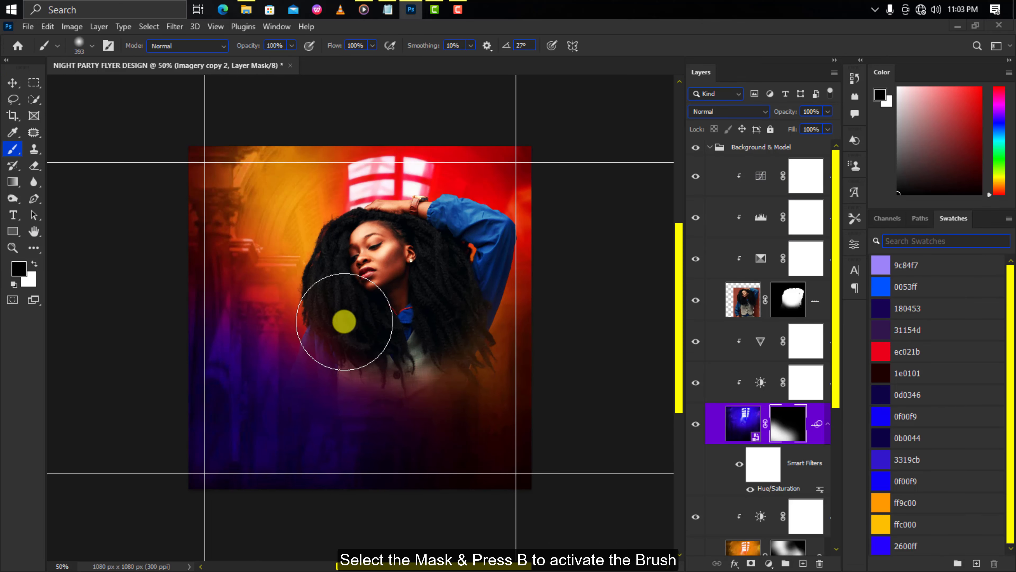
Step: Paint black on Imagery copy 2's mask, then set a white brush at 17% opacity, 19% flow
drag(301, 304, 248, 285)
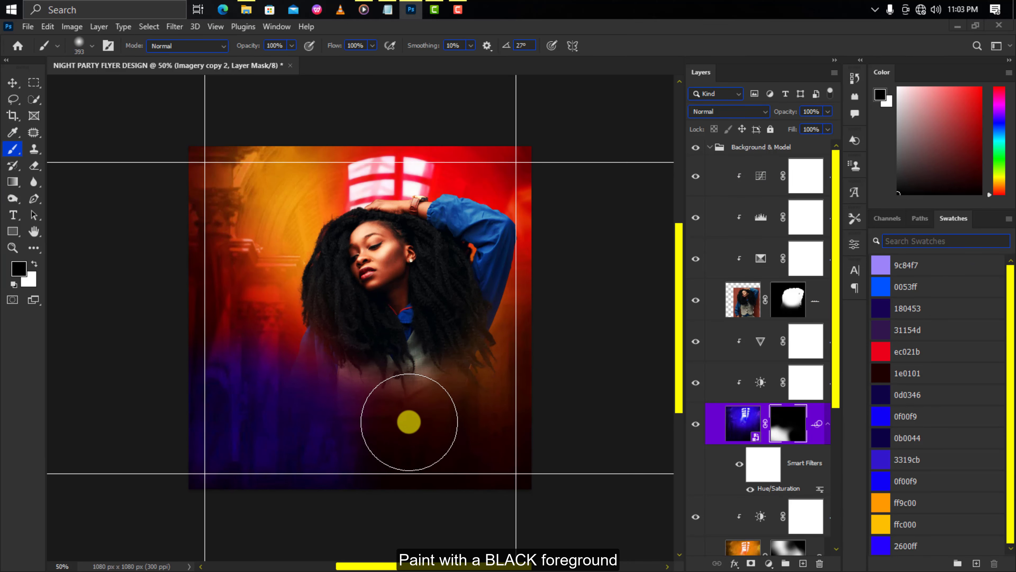
key(3)
key(3)
key(shift+5)
key(shift+3)
key(x)
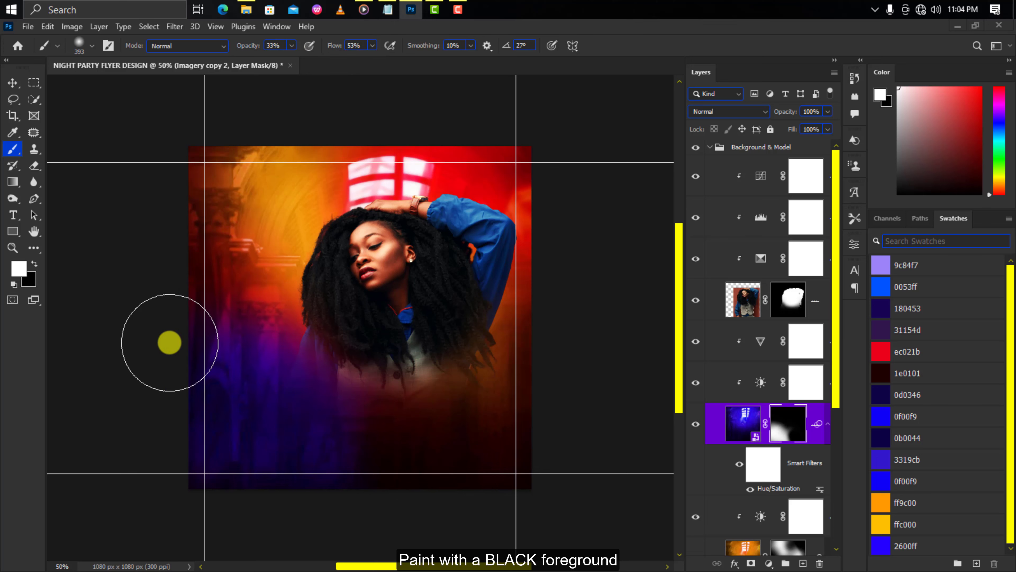
key(1)
key(7)
key(shift+1)
key(shift+9)
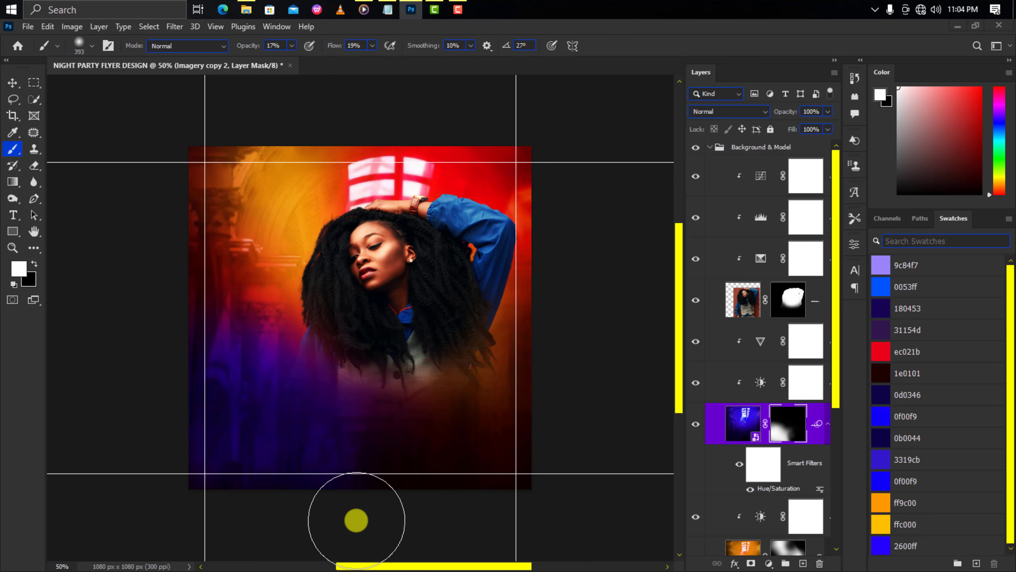
Step: Collapse and lock the Background & Model group, and create a new group for text
key(x)
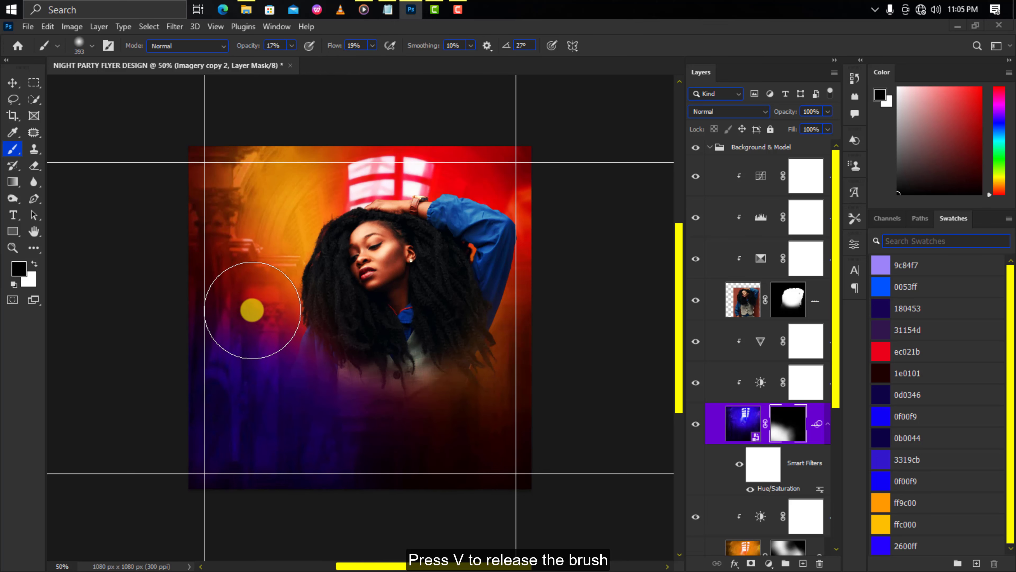
click(13, 82)
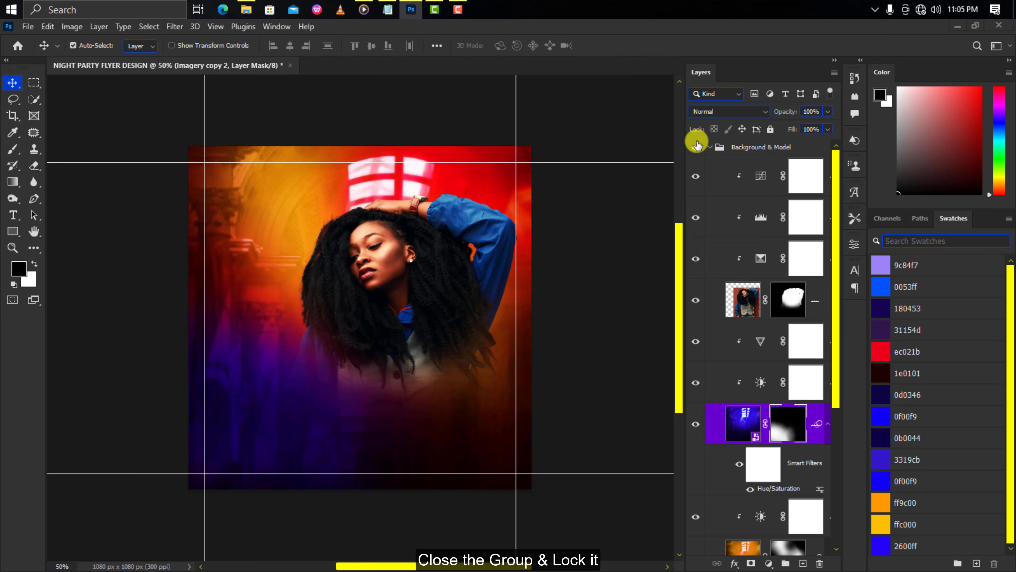
click(711, 150)
click(771, 129)
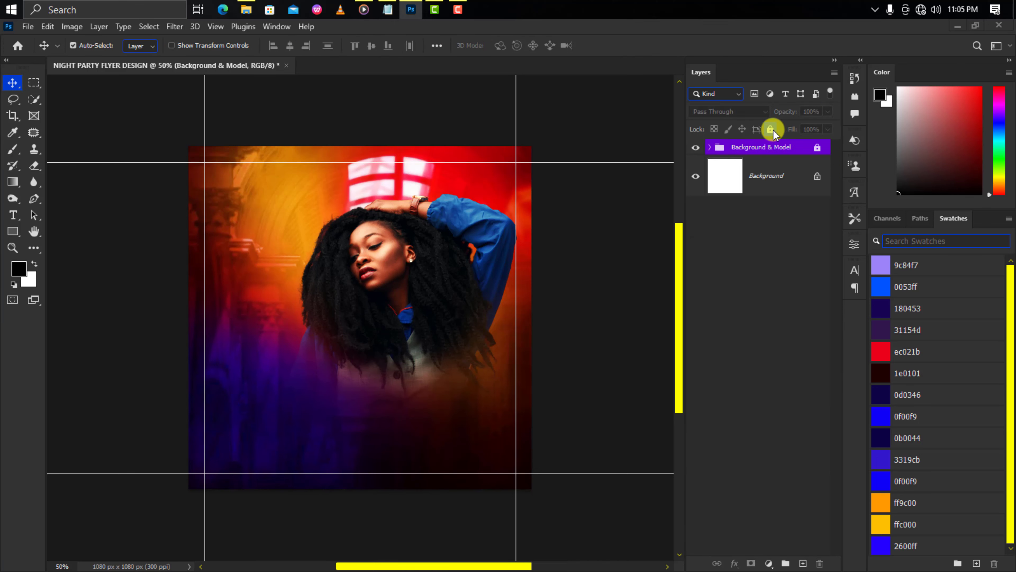
click(786, 563)
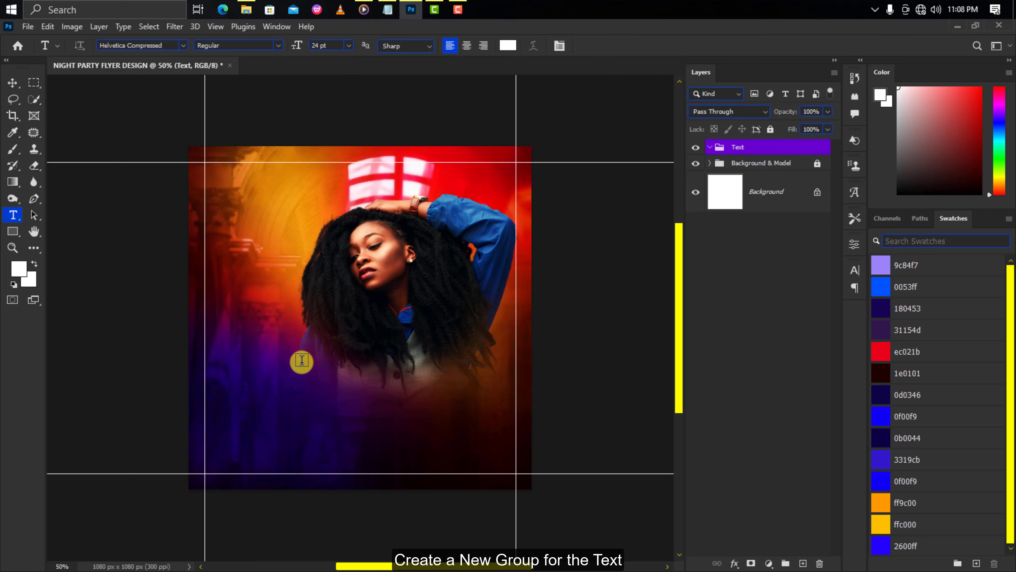
Step: Type 'Damsel's', enlarge it to about 167% and skew it upward to the right
click(302, 361)
text(Damsel's)
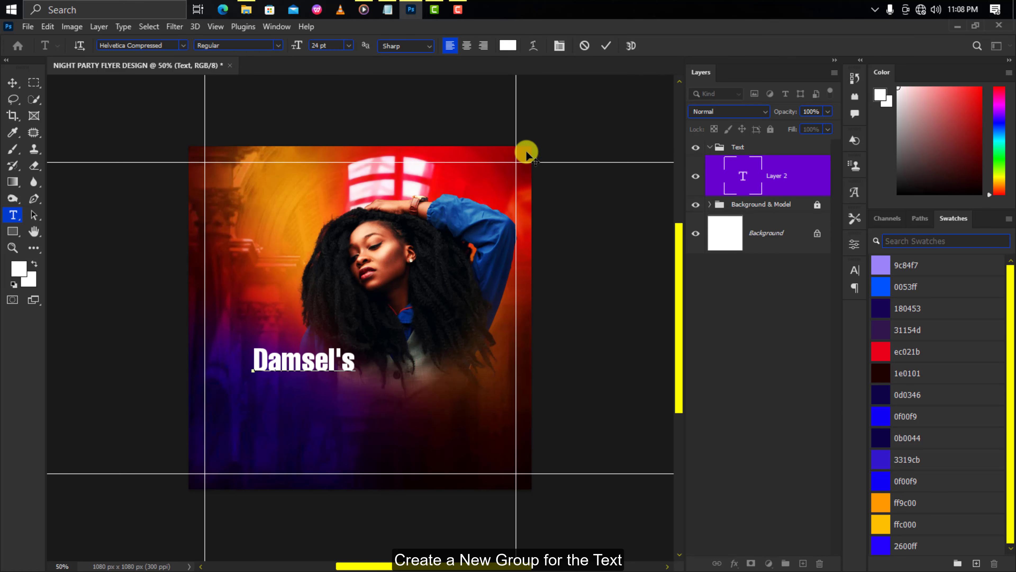
click(606, 45)
key(ctrl+t)
drag(354, 343, 423, 320)
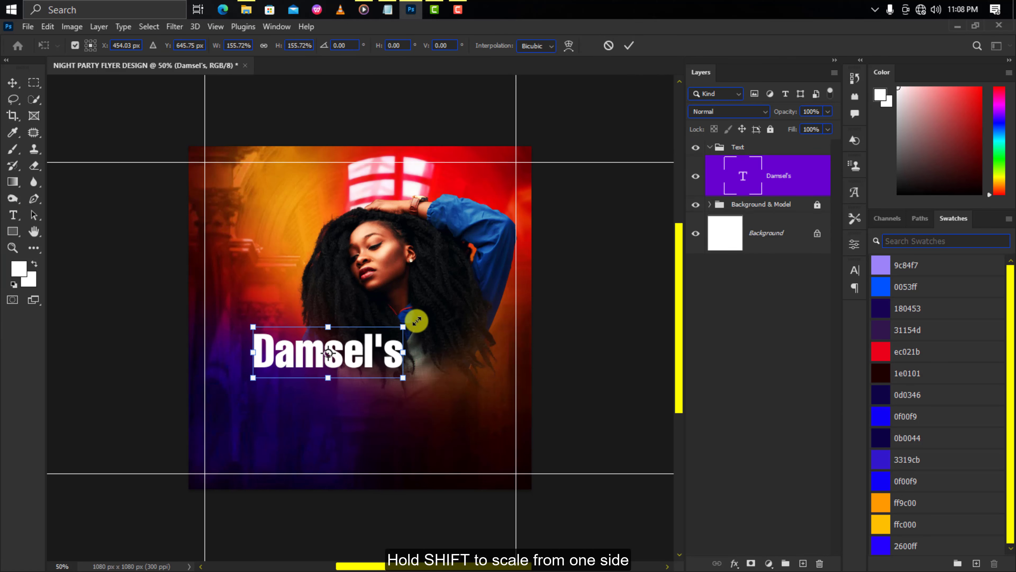
right_click(411, 338)
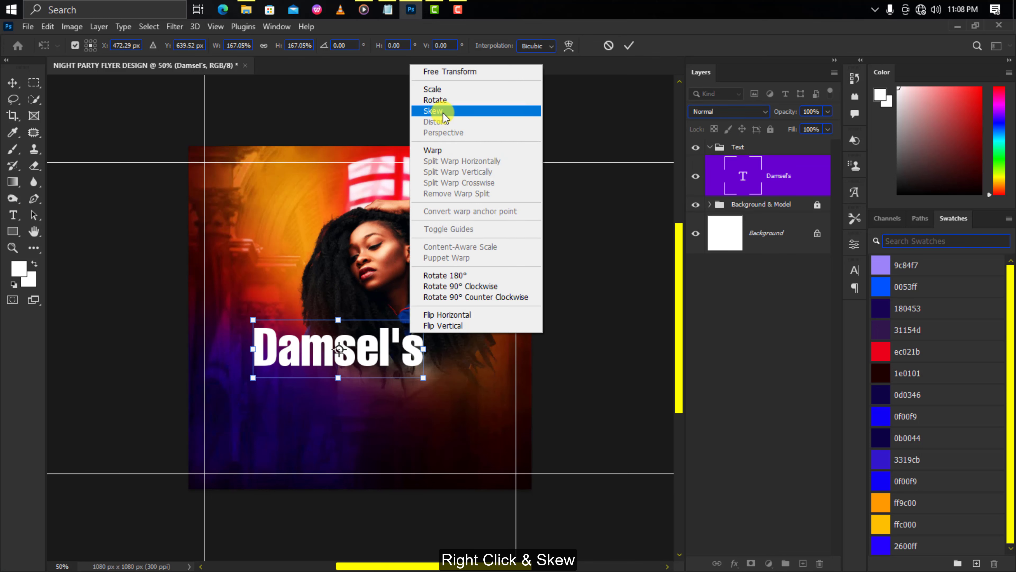
click(433, 111)
drag(423, 348, 425, 335)
key(Return)
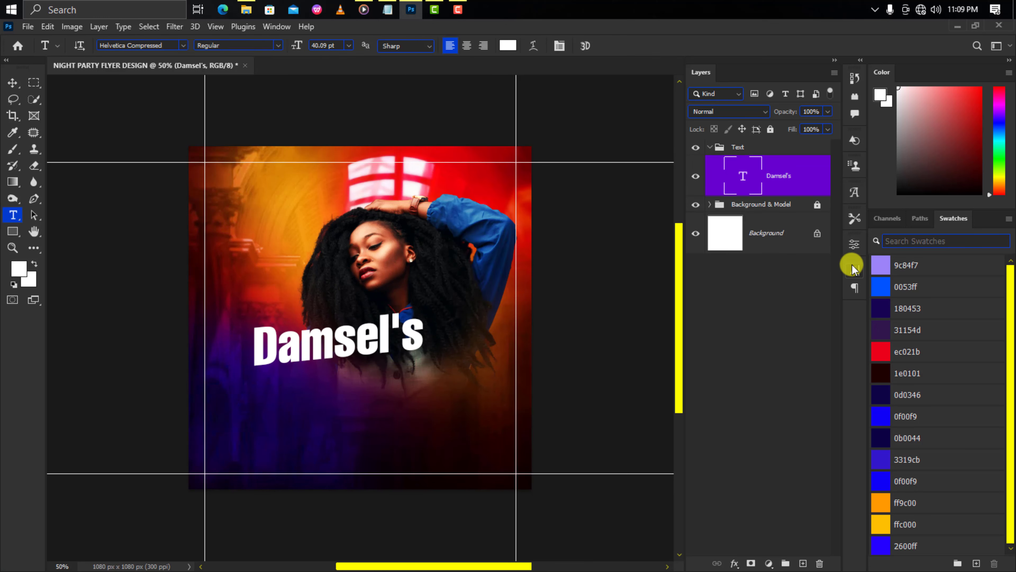
Step: Make Damsel's italic, reapply the skew, and duplicate the layer
click(853, 267)
click(734, 359)
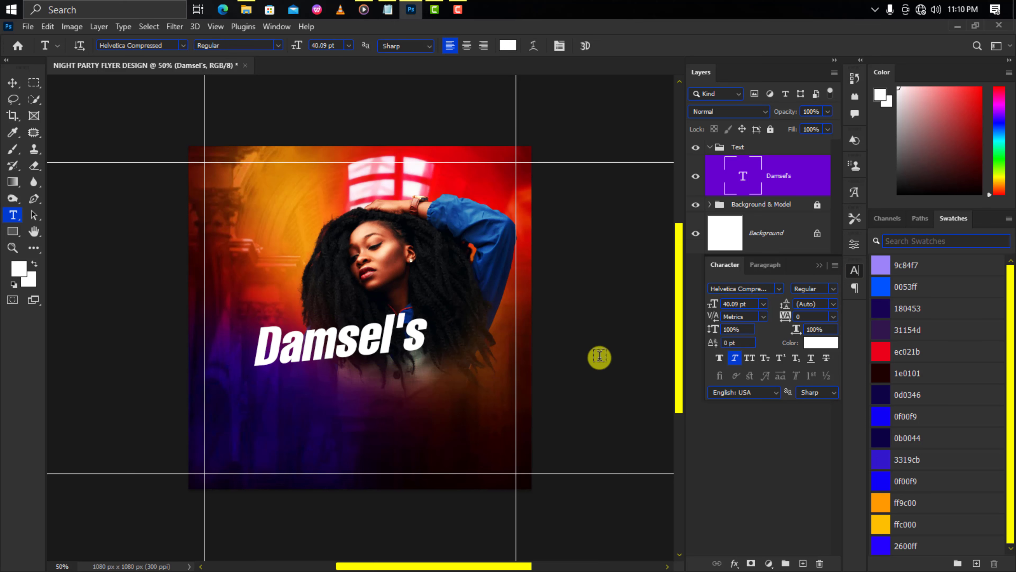
key(ctrl+t)
right_click(423, 342)
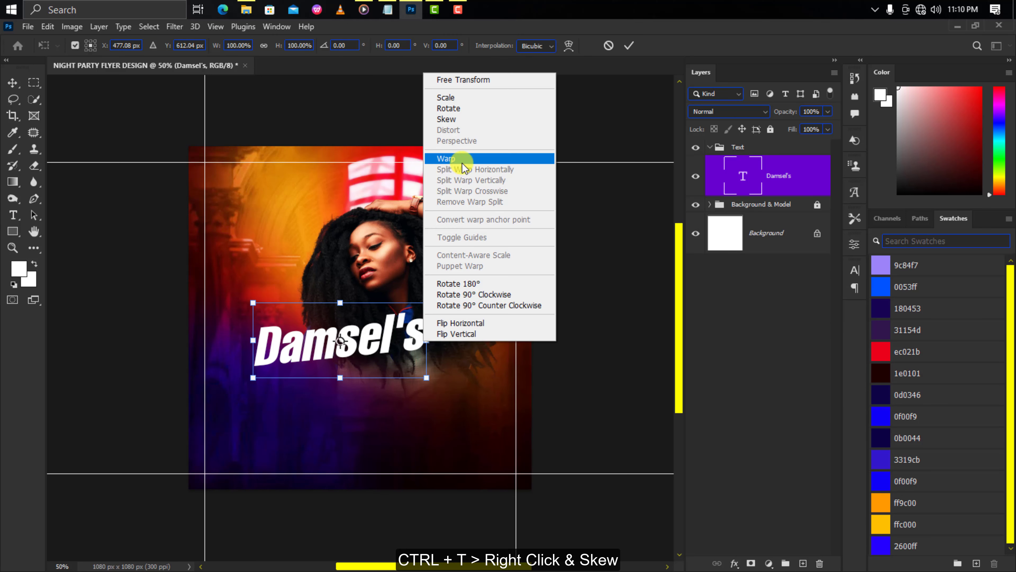
click(464, 121)
key(Return)
click(12, 83)
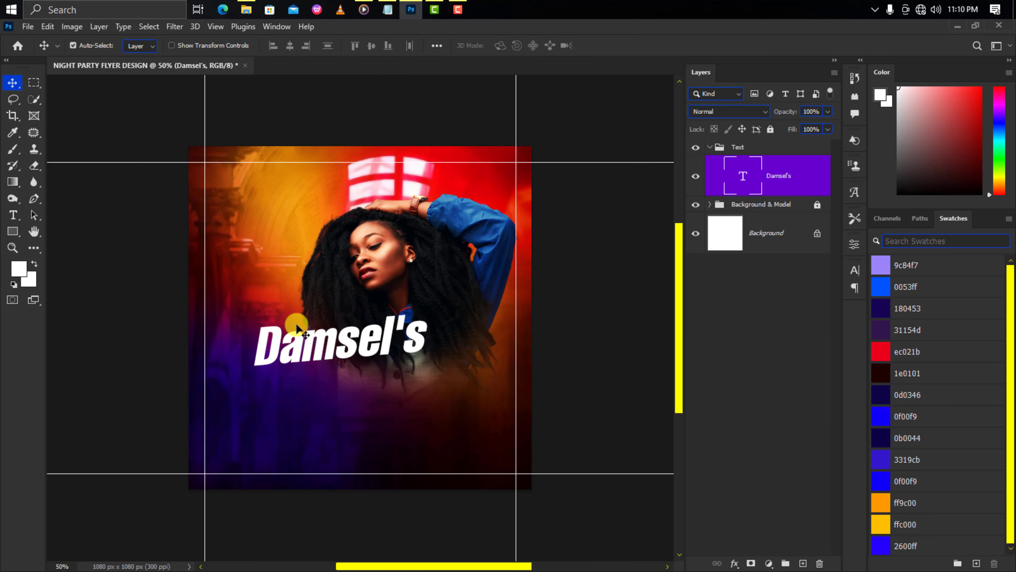
key(ctrl+j)
key(ctrl+t)
Step: Move the copy above Damsel's as 'with the HOT' and scale it down
drag(314, 355, 319, 316)
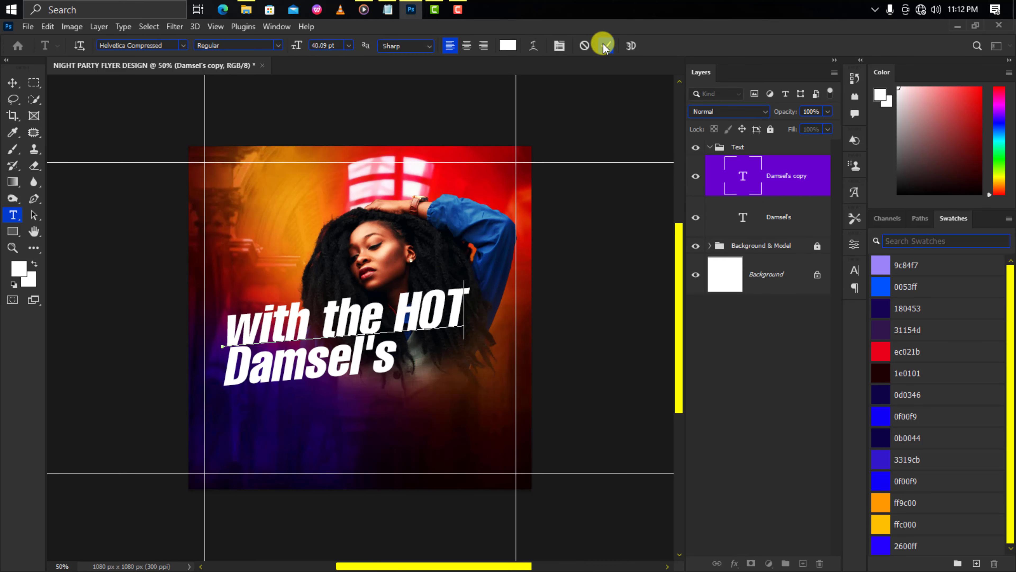
click(605, 47)
key(ctrl+t)
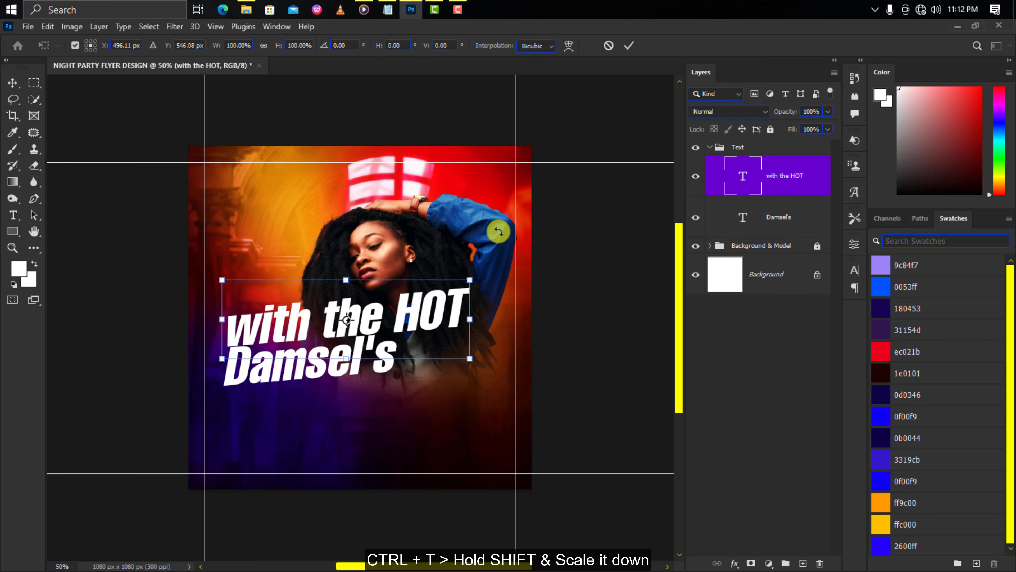
mouse_move(469, 282)
mouse_down()
mouse_move(346, 341)
mouse_move(318, 328)
mouse_move(336, 338)
mouse_up()
key(Return)
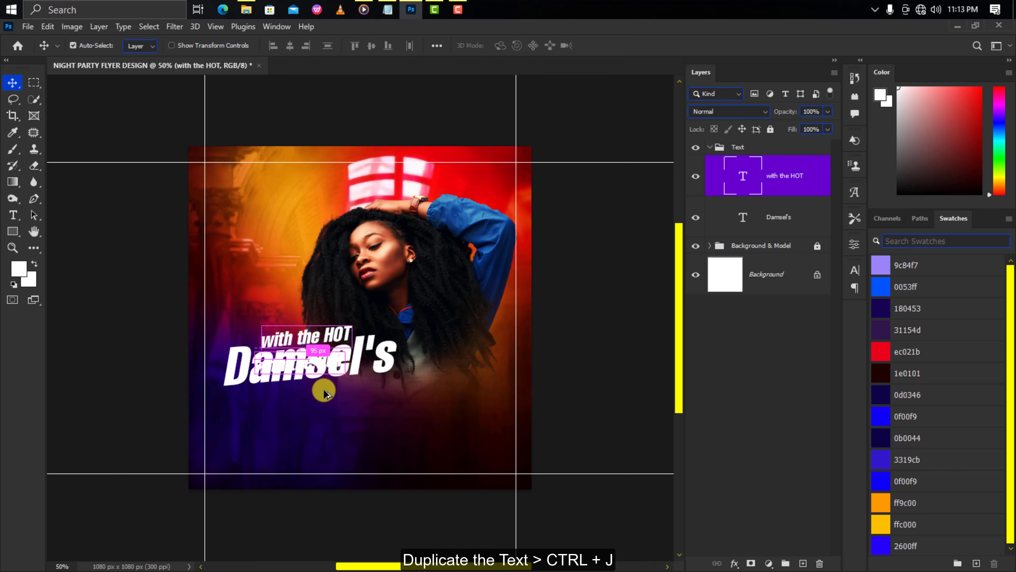
Step: Duplicate it as 'THIS WEEKEND' in Aileron Bold Italic with faux italic turned off
key(ctrl+j)
text(THIS WEEKEND)
click(605, 45)
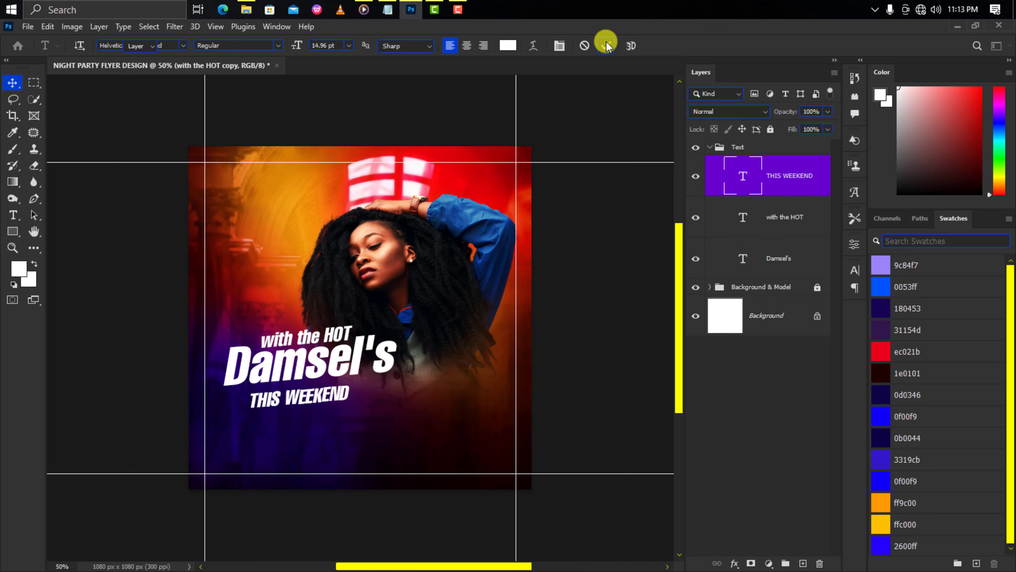
key(v)
click(855, 270)
click(779, 289)
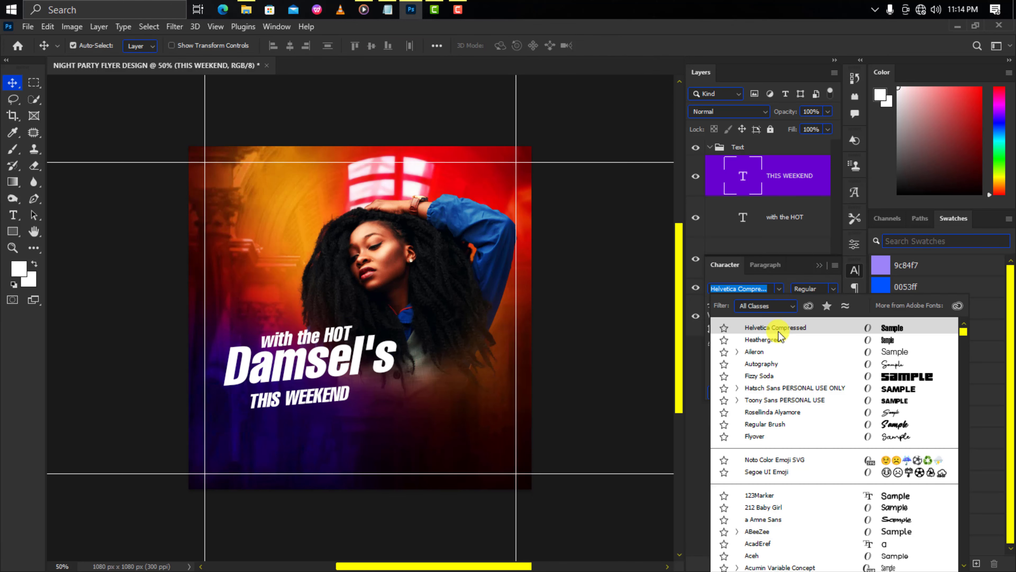
click(773, 352)
click(833, 288)
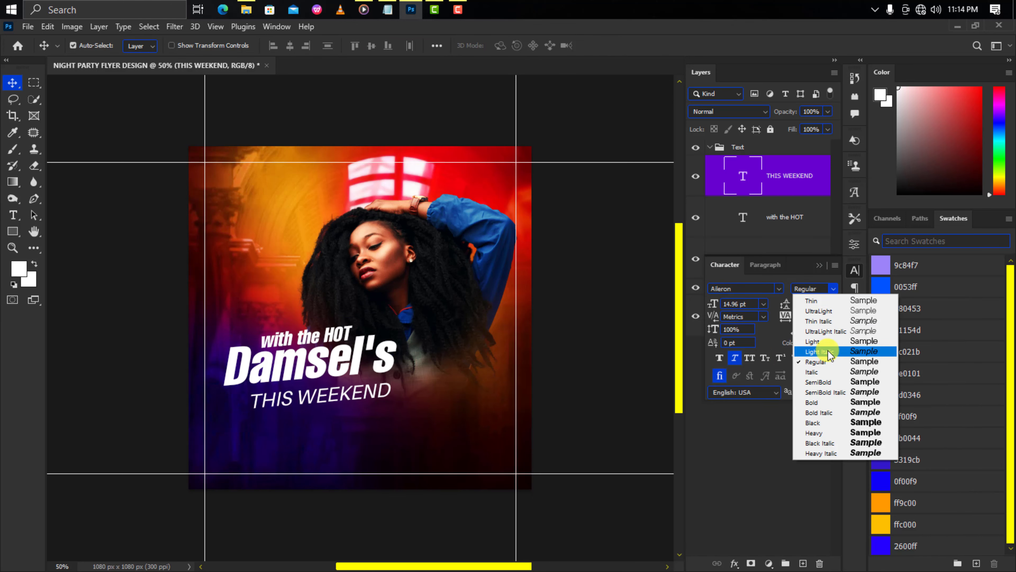
click(818, 414)
click(734, 357)
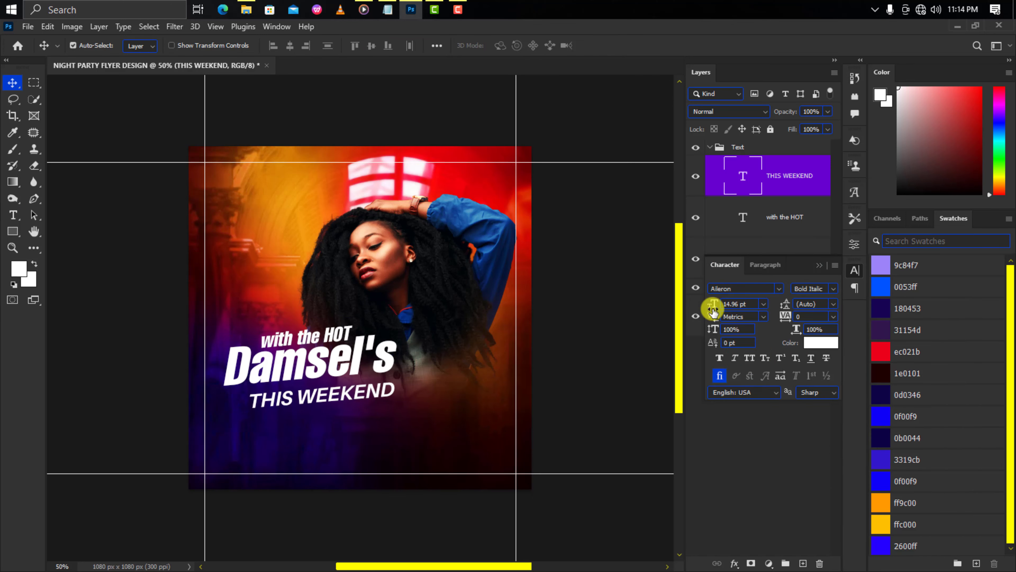
Step: Shrink THIS WEEKEND slightly and duplicate 'with the HOT', retyping the copy as 'Night'
mouse_move(711, 308)
mouse_down()
mouse_move(315, 337)
mouse_move(316, 303)
mouse_up()
click(314, 336)
key(ctrl+j)
key(t)
click(316, 303)
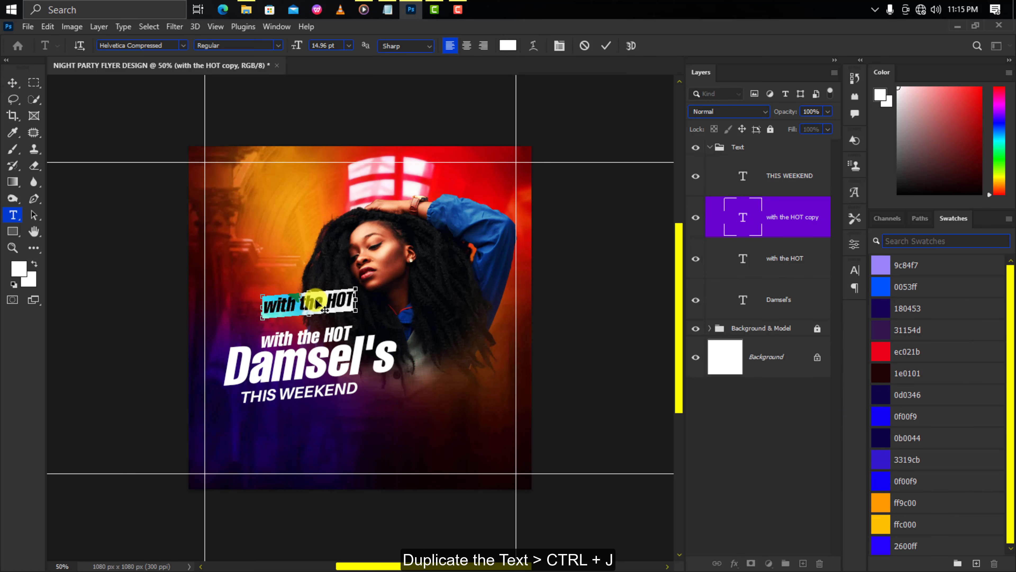
key(ctrl+a)
text(Night)
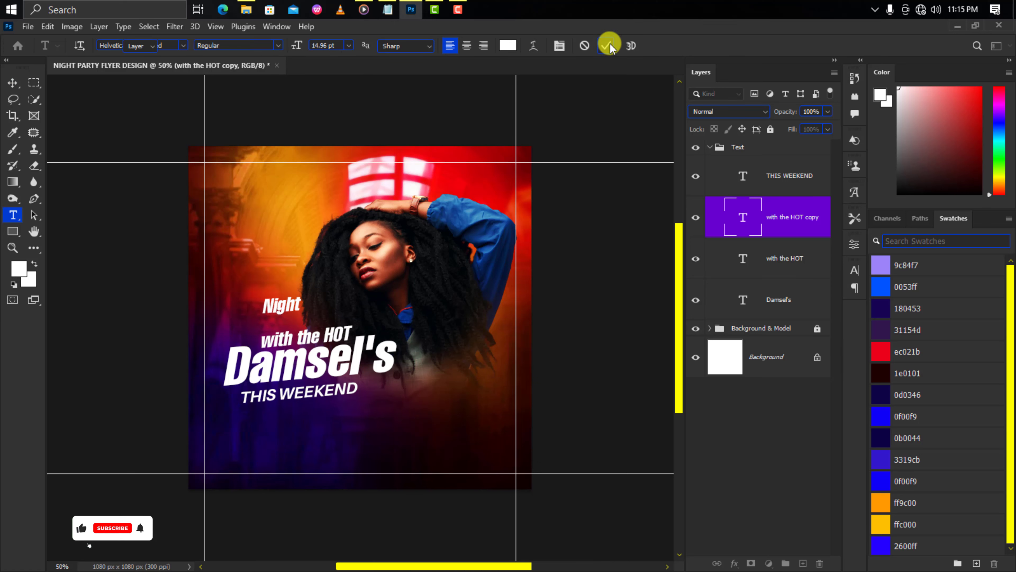
click(606, 45)
Step: Set Night in Autography, enlarge it above 'with the HOT', and move its layer below that line
key(v)
click(854, 269)
click(778, 288)
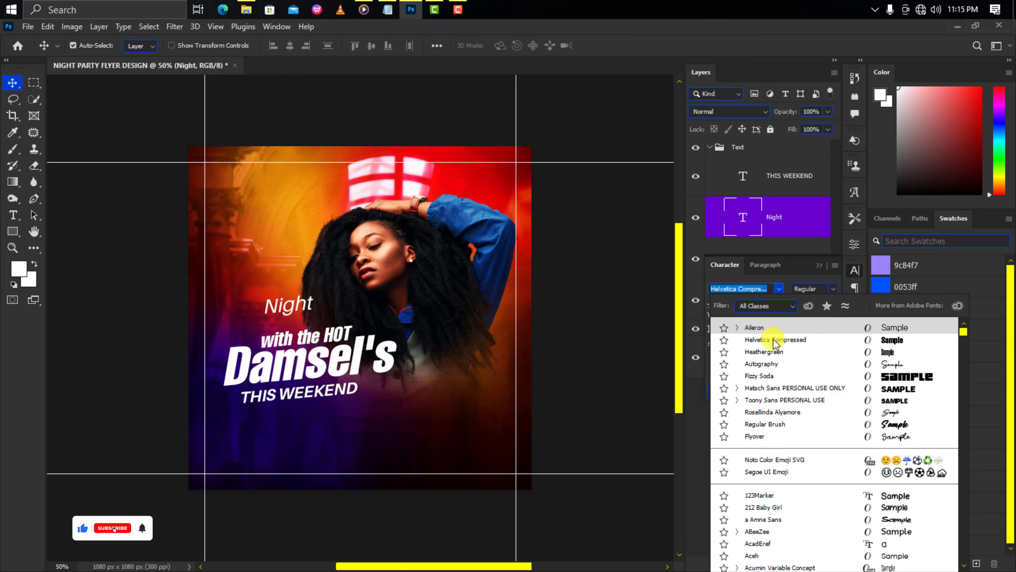
click(777, 364)
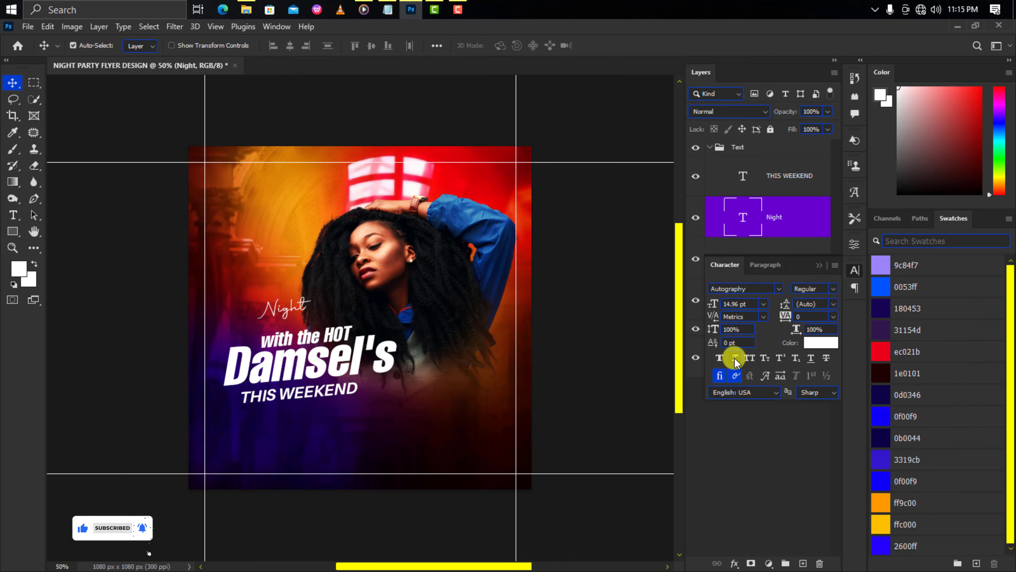
drag(711, 305, 730, 303)
drag(324, 305, 311, 315)
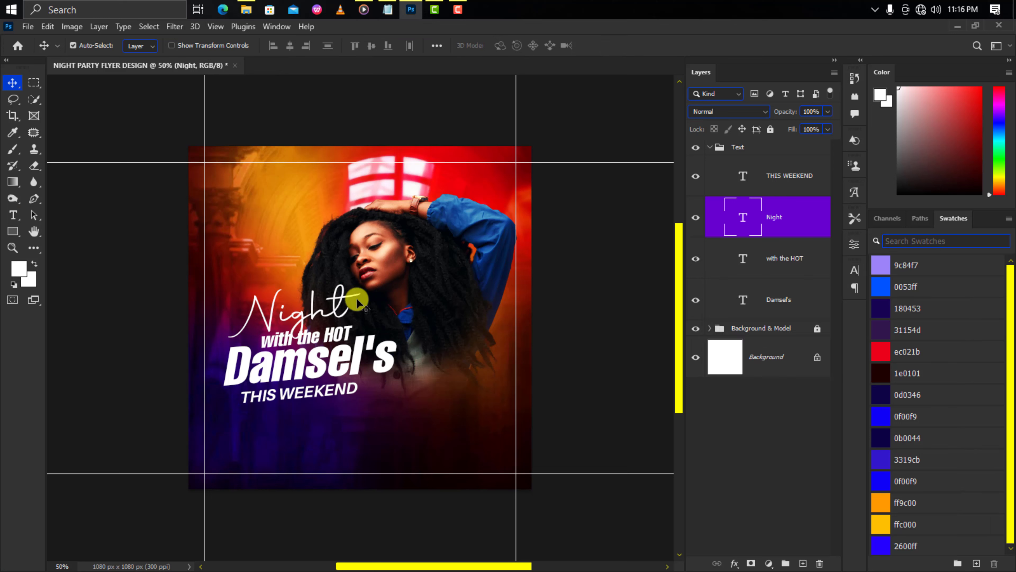
drag(786, 222, 788, 273)
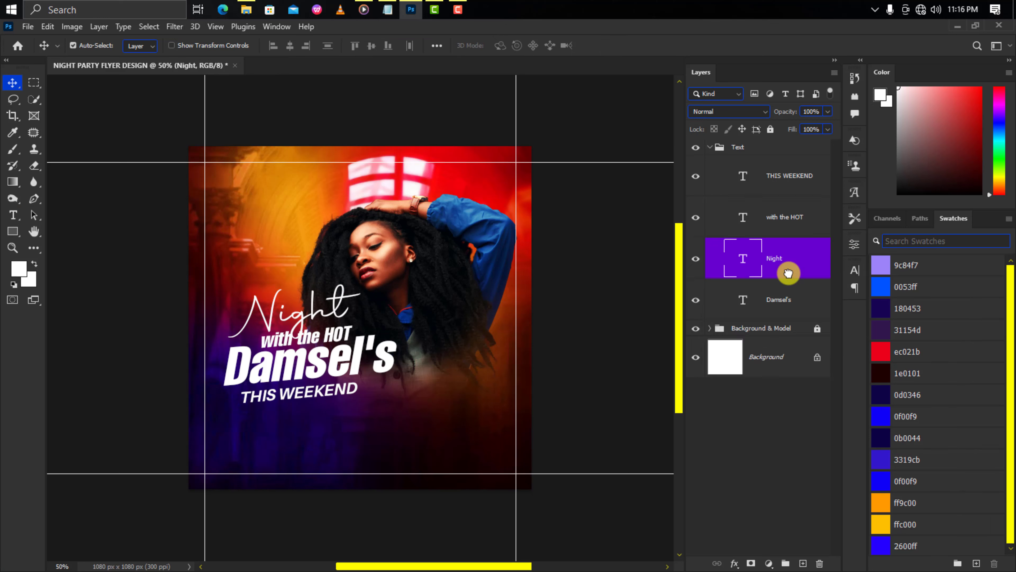
click(14, 218)
click(758, 334)
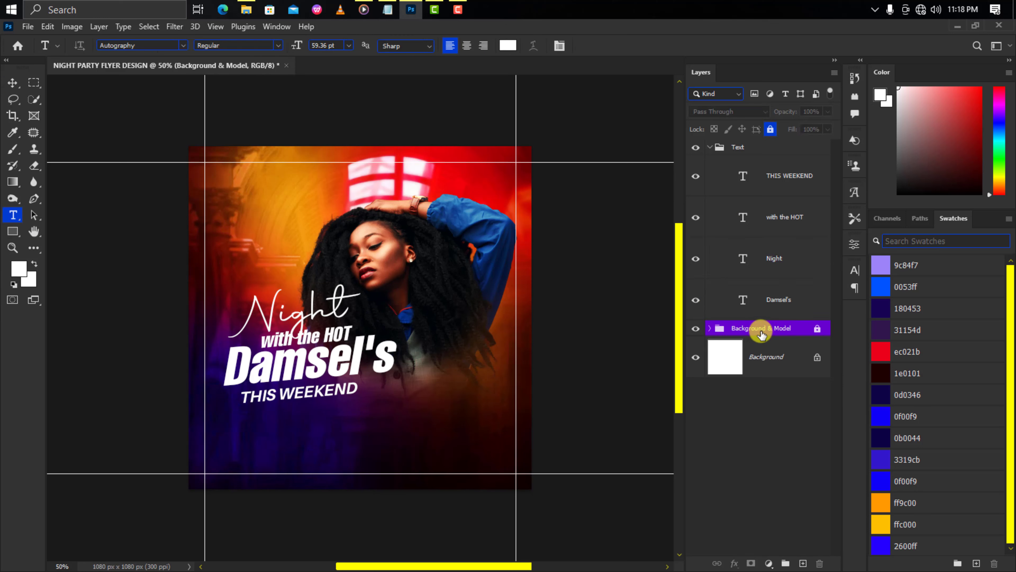
Step: Add the venue address line at 8 pt near the flyer's bottom left
click(349, 45)
click(345, 71)
click(232, 450)
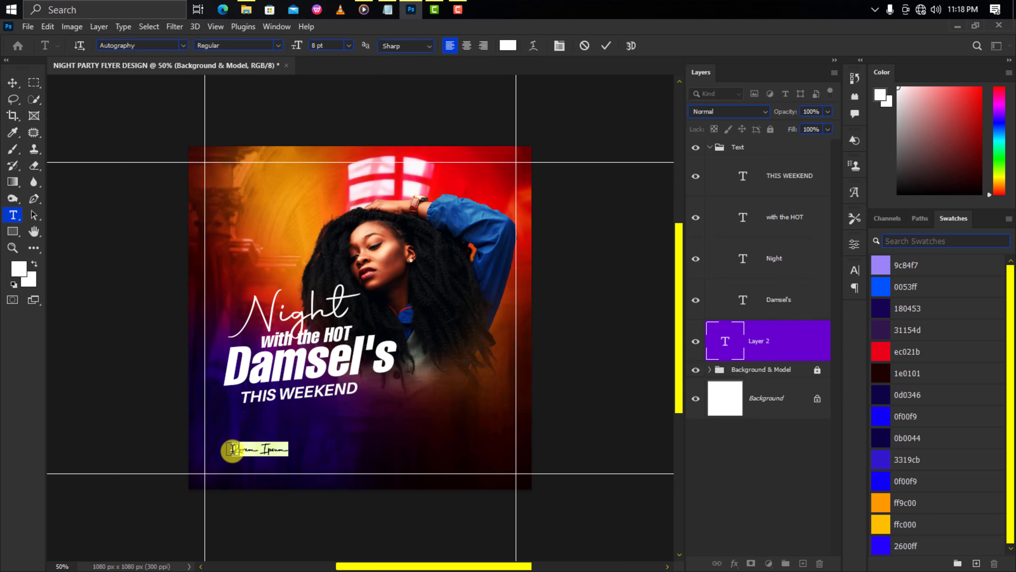
click(606, 45)
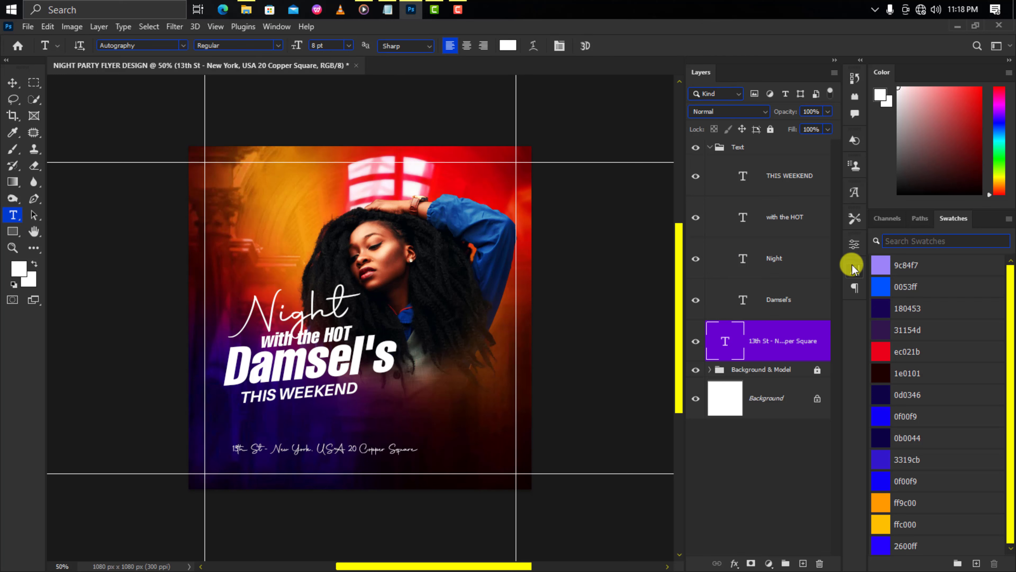
Step: Switch the font to Arial and add the STRICTLY ADULT ONLY line
click(854, 269)
click(779, 289)
text(arial)
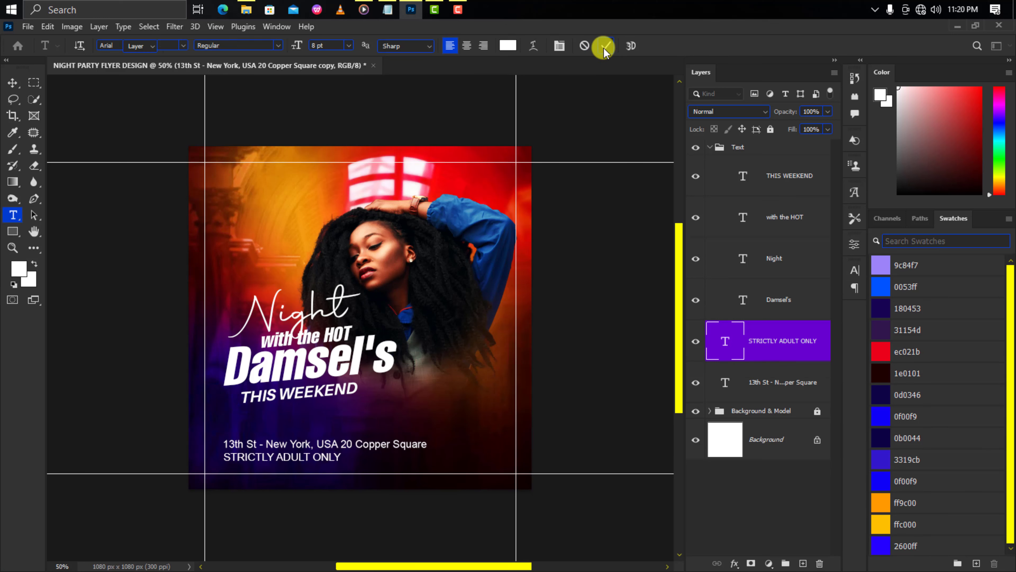
click(605, 47)
click(855, 270)
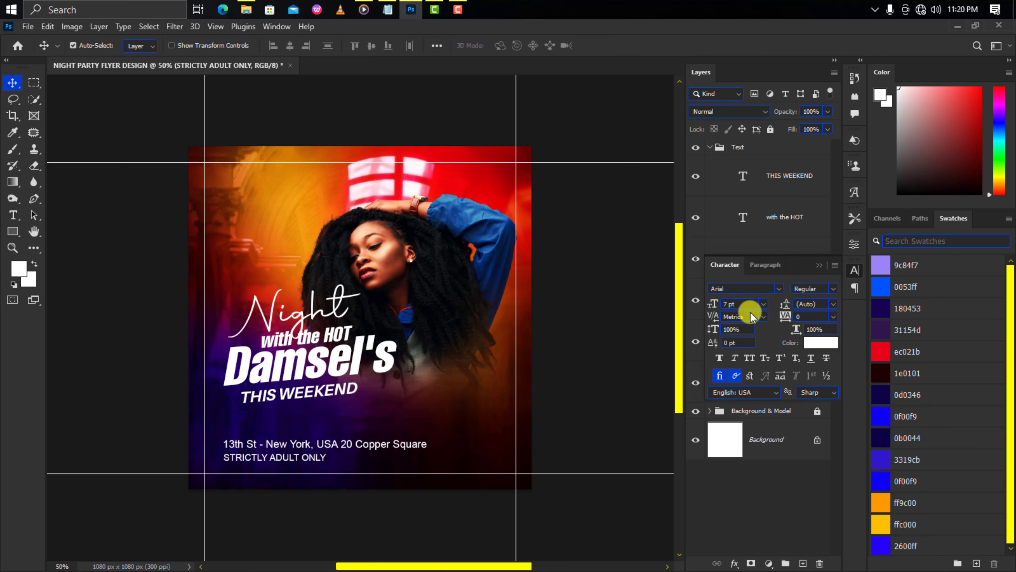
text(320)
Step: Color ONLY yellow #ffd800 and move a duplicate of 'with the HOT' to the right side
double_click(390, 454)
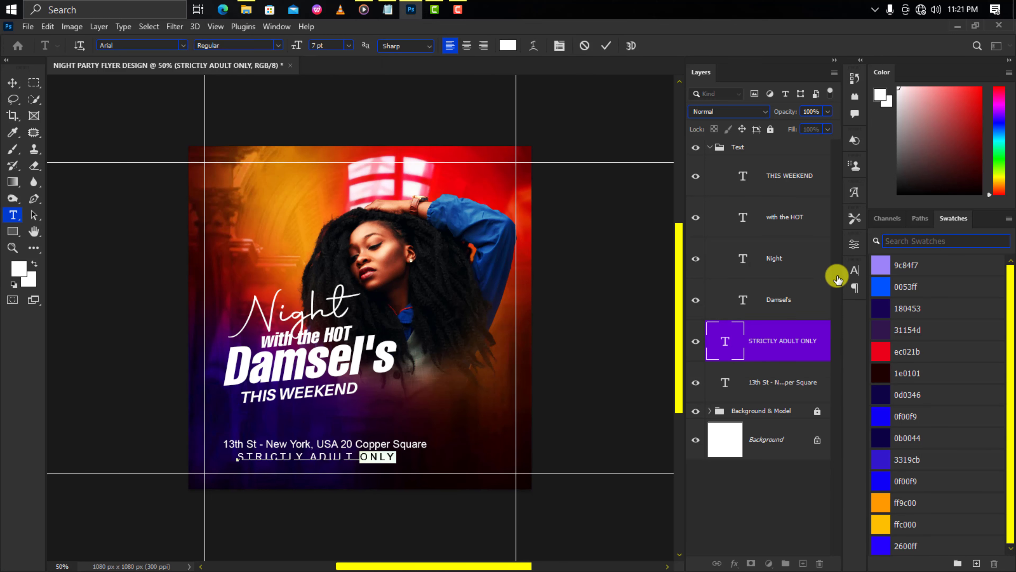
click(837, 279)
click(818, 340)
click(850, 470)
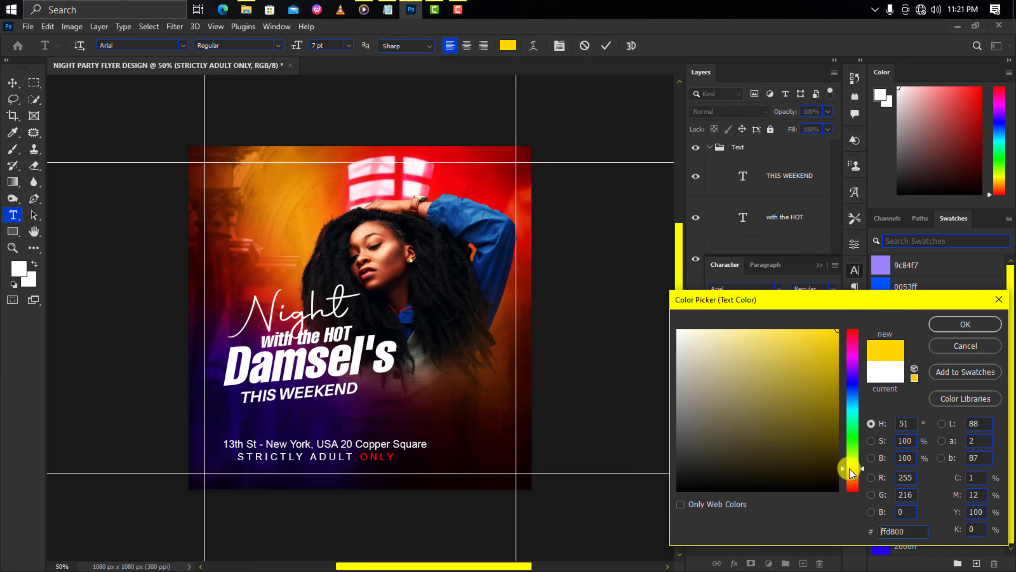
click(959, 325)
click(606, 45)
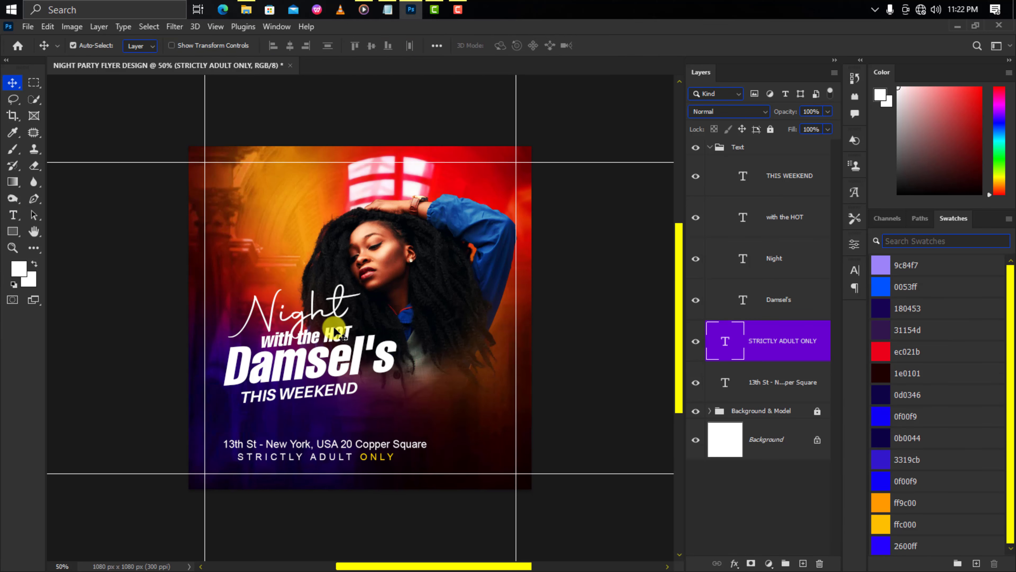
key(ctrl+j)
drag(342, 337, 430, 390)
Step: Restyle BARBARA & SUSAN in blue 0053ff Heathergreen with 16 pt leading, moved up-right
click(854, 270)
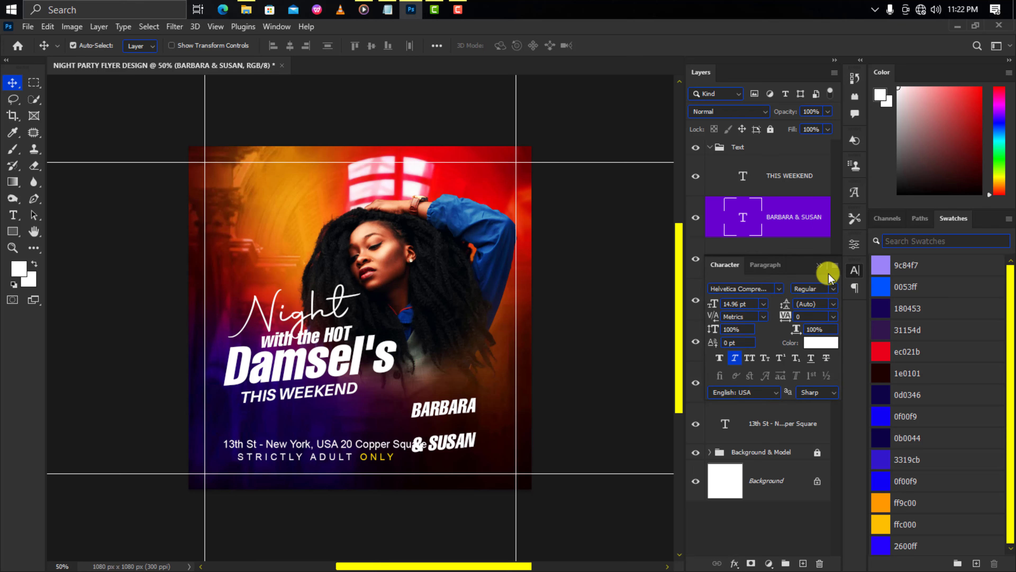
click(778, 289)
click(762, 376)
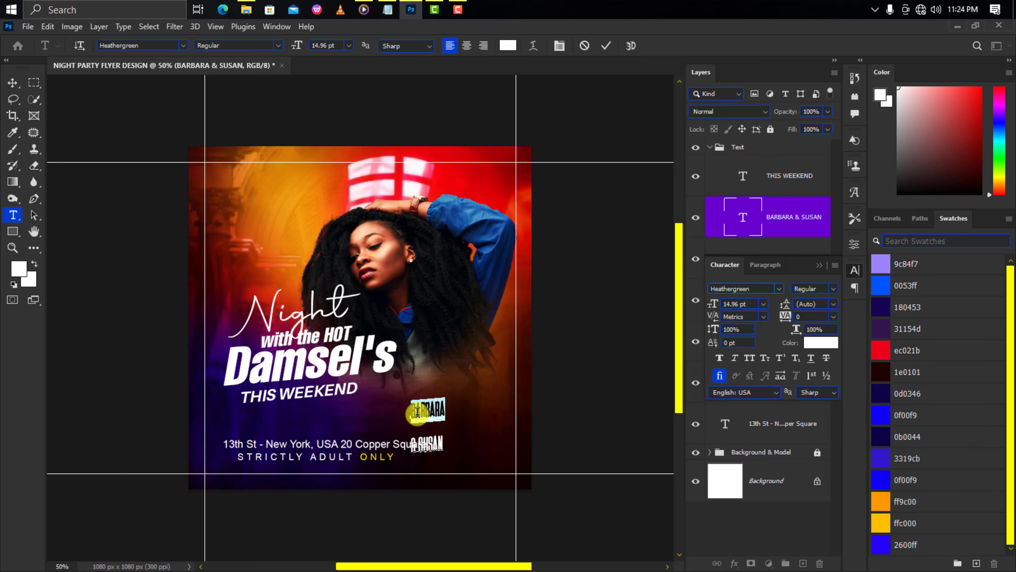
click(881, 284)
click(606, 45)
key(v)
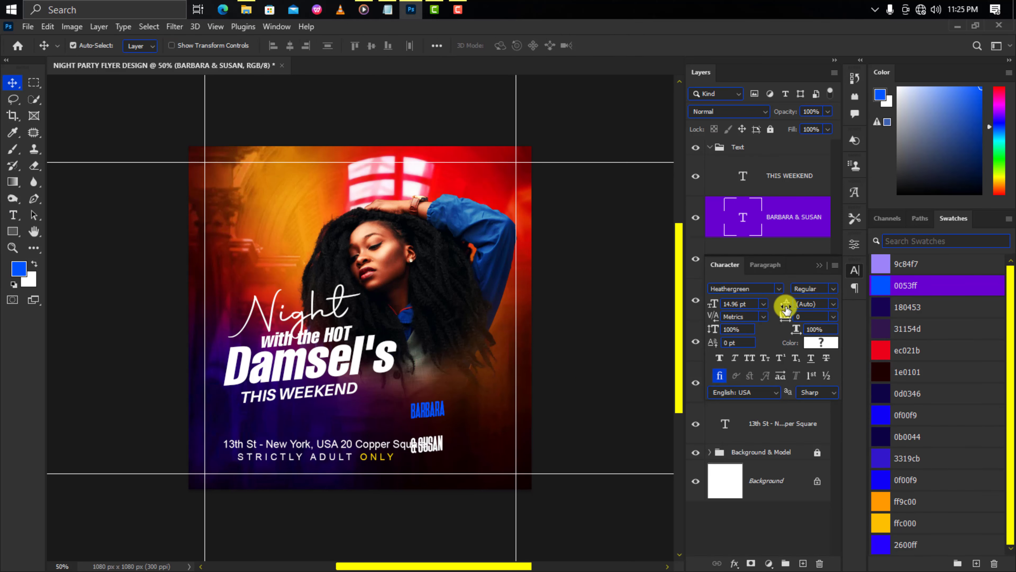
mouse_move(785, 303)
mouse_down()
mouse_move(798, 304)
mouse_move(800, 316)
mouse_up()
mouse_move(434, 415)
mouse_down()
mouse_move(486, 388)
mouse_move(476, 451)
mouse_up()
Step: Duplicate the BARBARA & SUSAN layer and change the copy to JAN 2030
key(ctrl+j)
key(t)
click(474, 455)
click(606, 46)
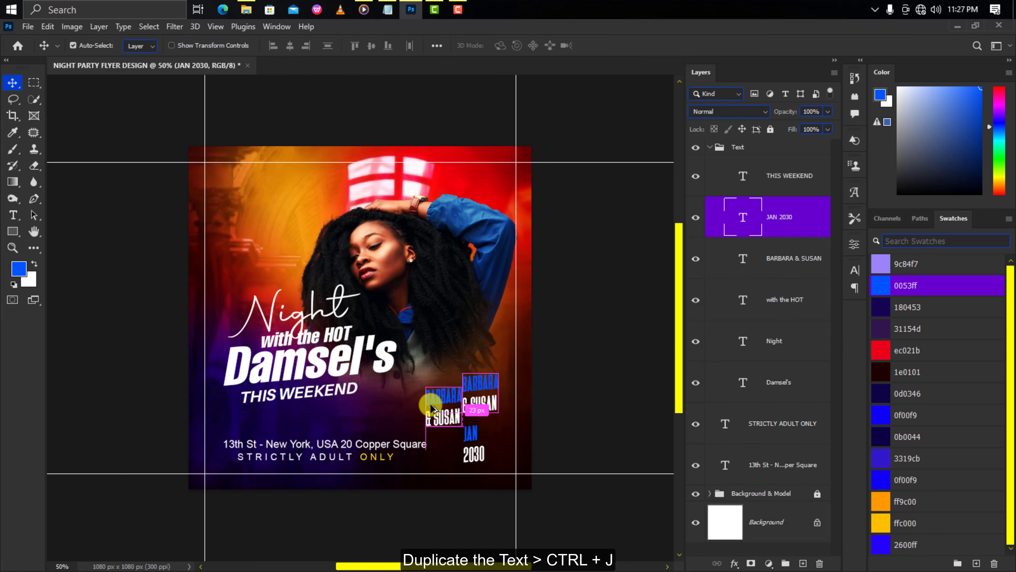
Step: Duplicate the date layer and enlarge the copy into a big '1' with Free Transform
key(ctrl+j)
key(ctrl+t)
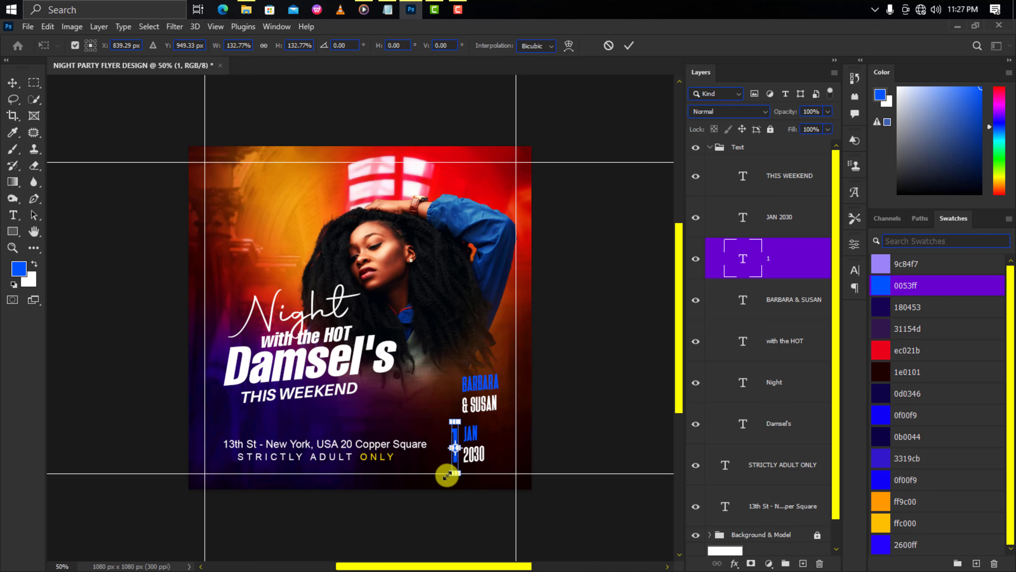
key(Return)
shift+click(766, 217)
Step: Zoom in on the flyer and select the Night layer for layer effects
key(ctrl+plus)
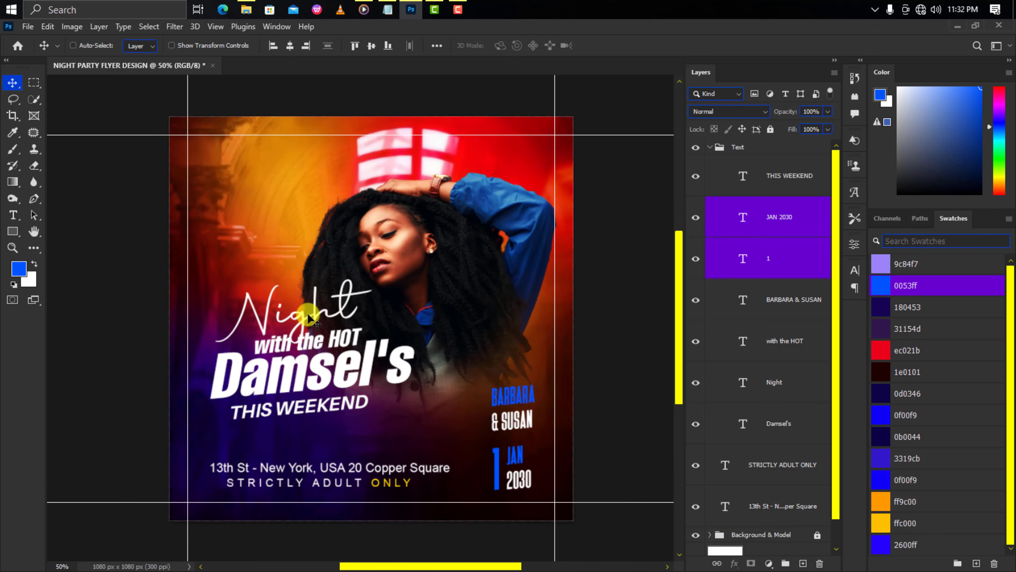
ctrl+click(308, 318)
key(ctrl+plus)
click(734, 563)
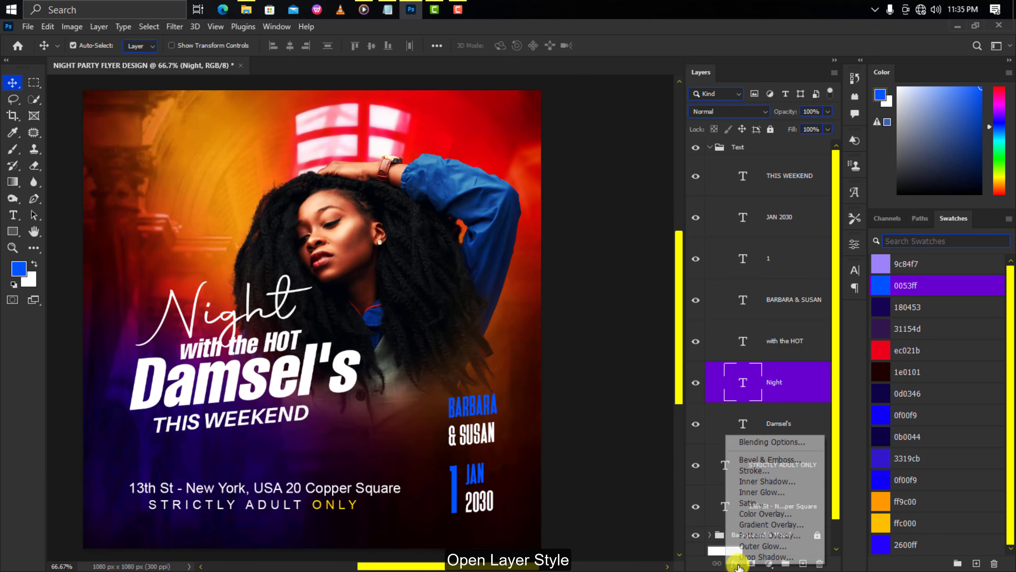
Step: Give Night a Linear Dodge ee0000 outer glow at 74% opacity, spread 19, size 35
click(745, 546)
click(626, 79)
click(640, 196)
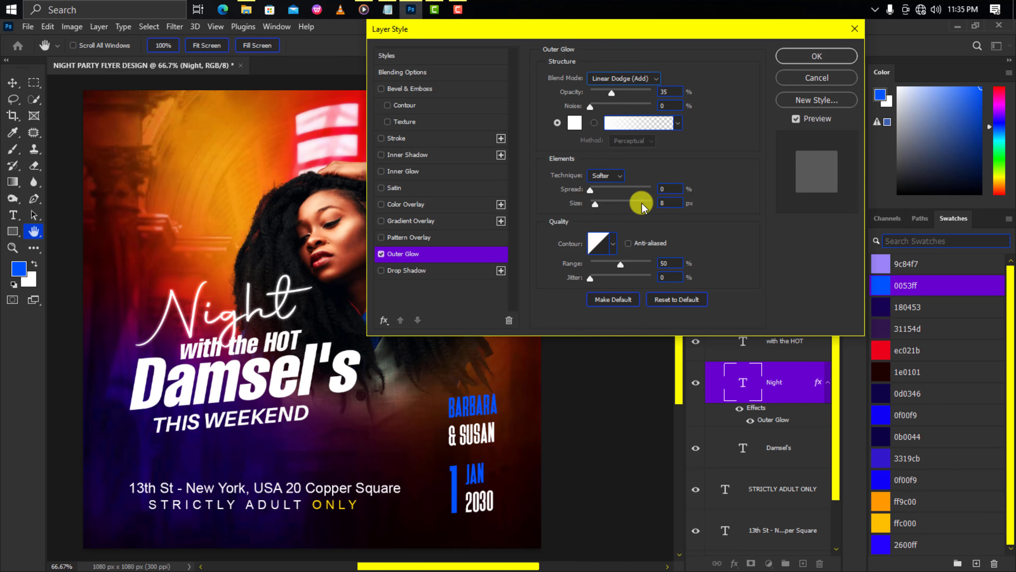
double_click(667, 91)
text(74)
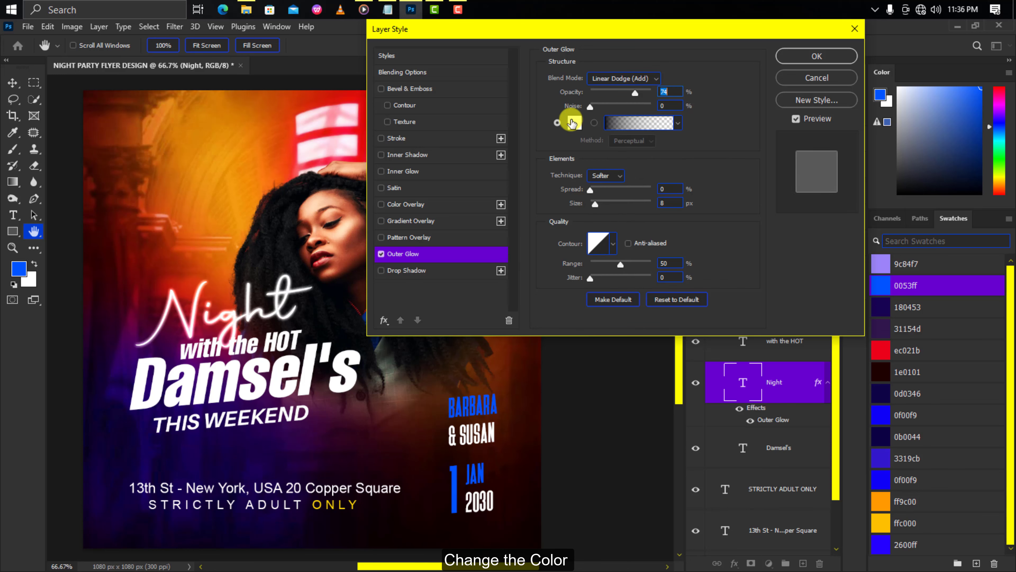
click(572, 123)
text(000)
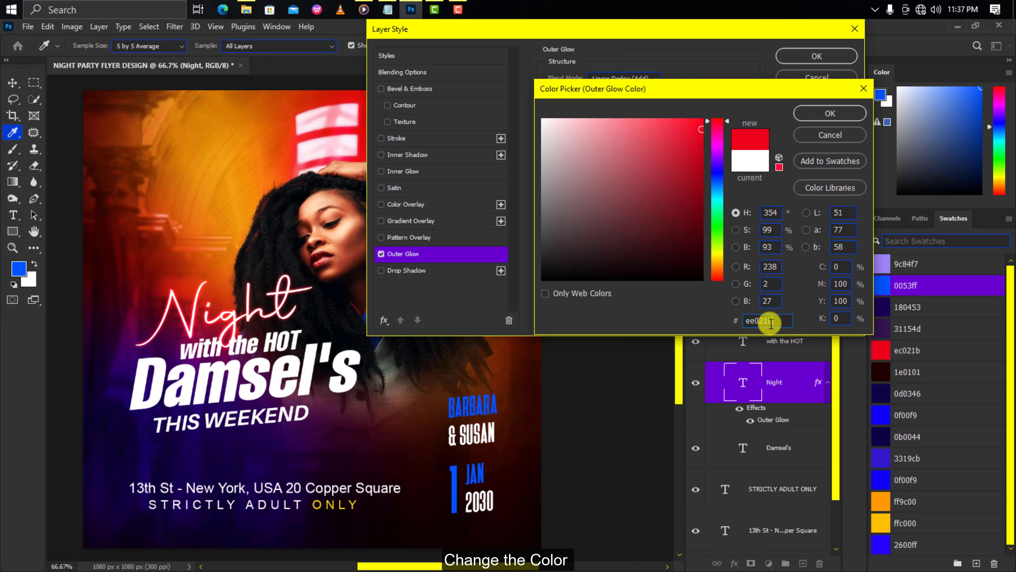
click(830, 113)
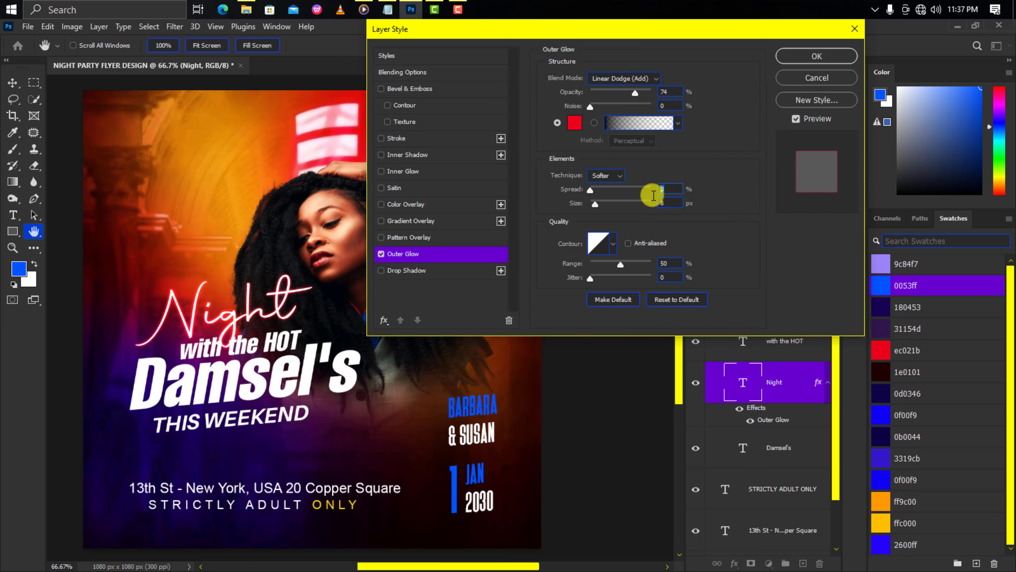
text(9)
click(667, 202)
text(35)
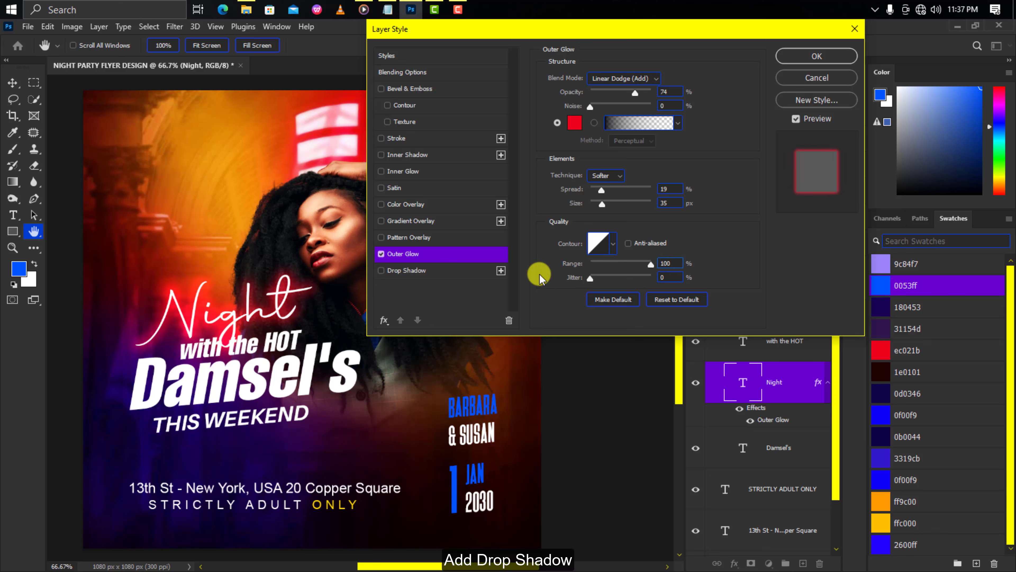
Step: Add a 1e0101 drop shadow at 96% opacity and 114° angle without global light
click(470, 271)
click(675, 79)
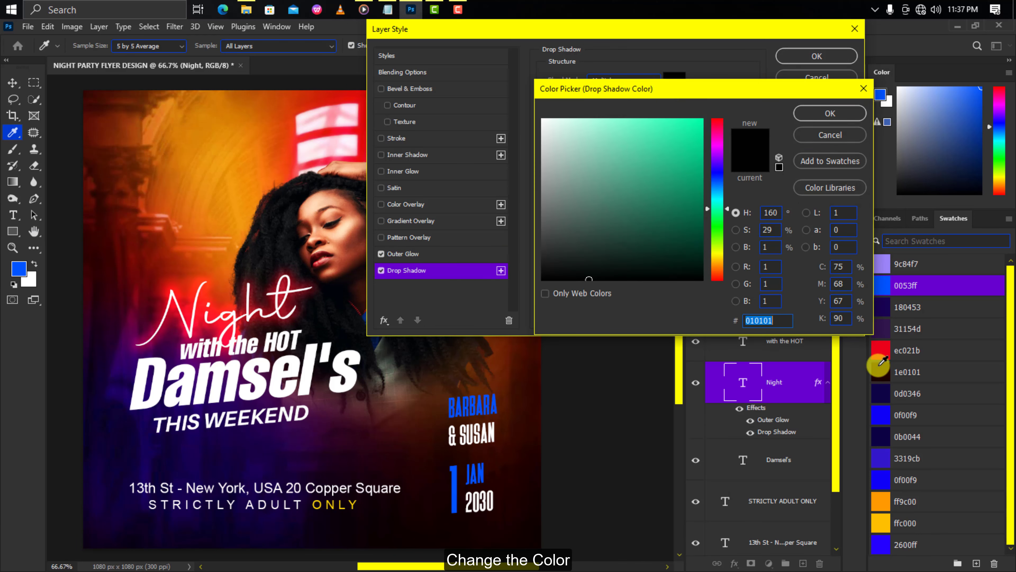
click(882, 376)
click(830, 114)
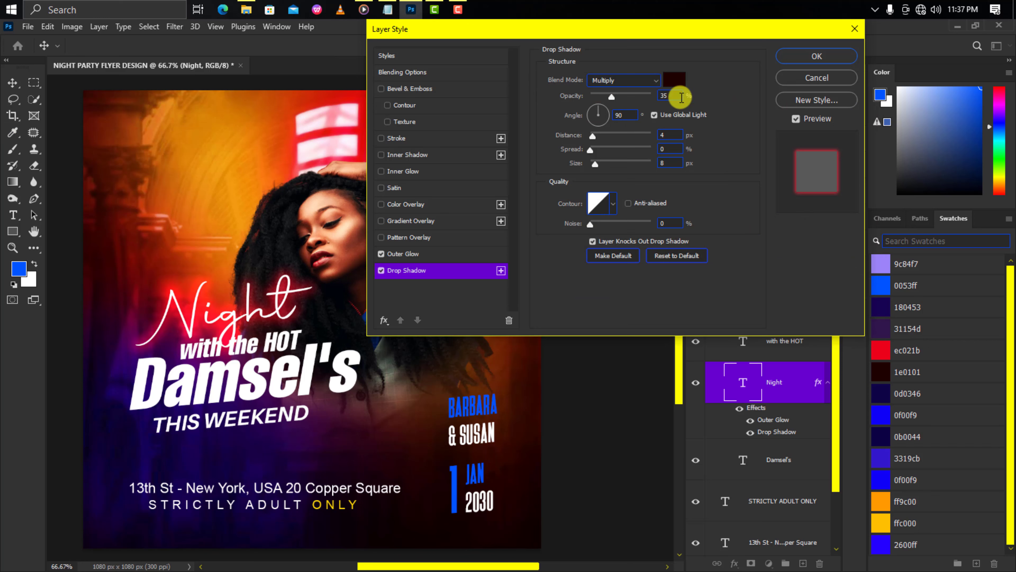
double_click(657, 96)
text(96)
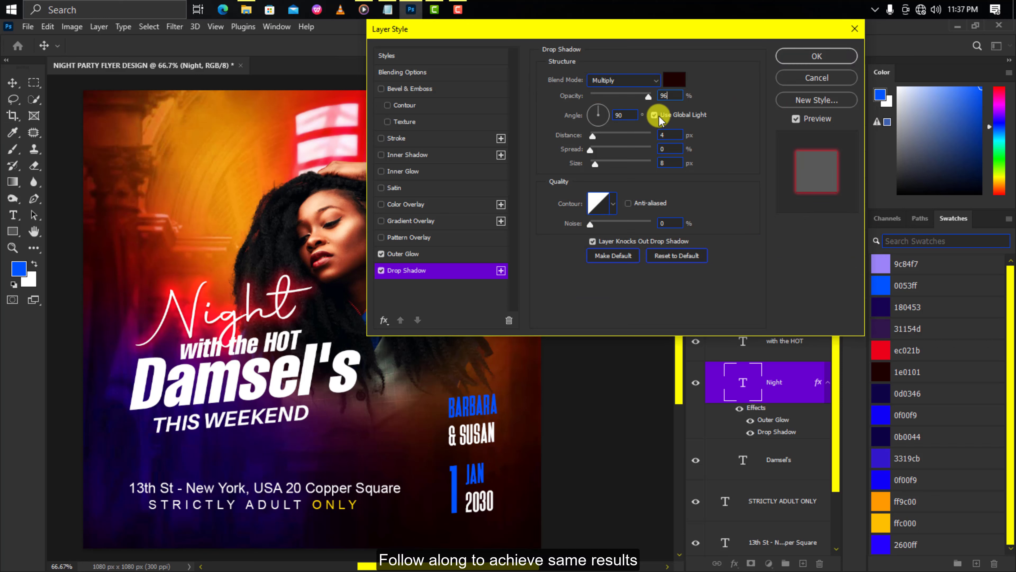
click(659, 116)
double_click(615, 118)
text(4)
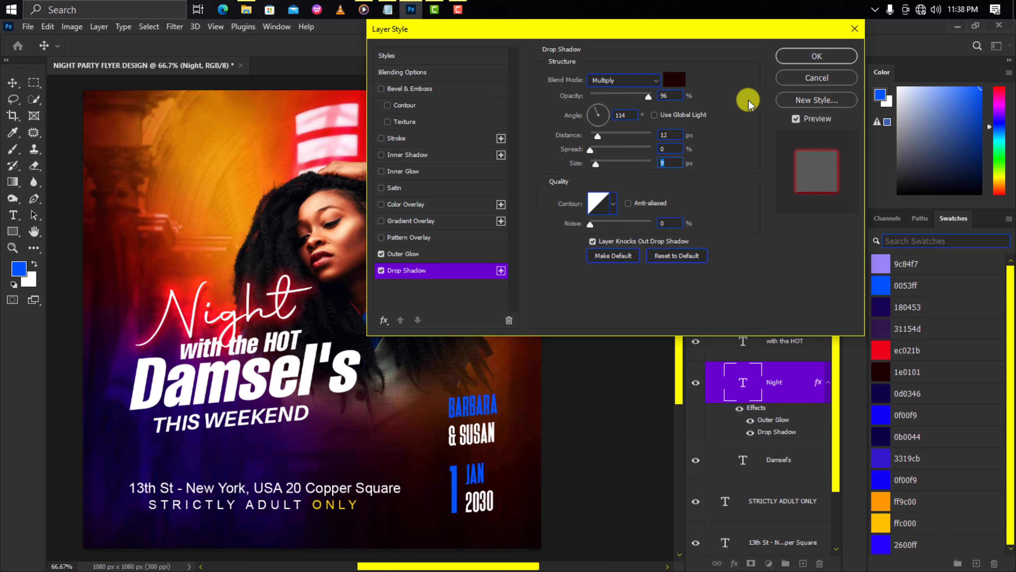
click(816, 57)
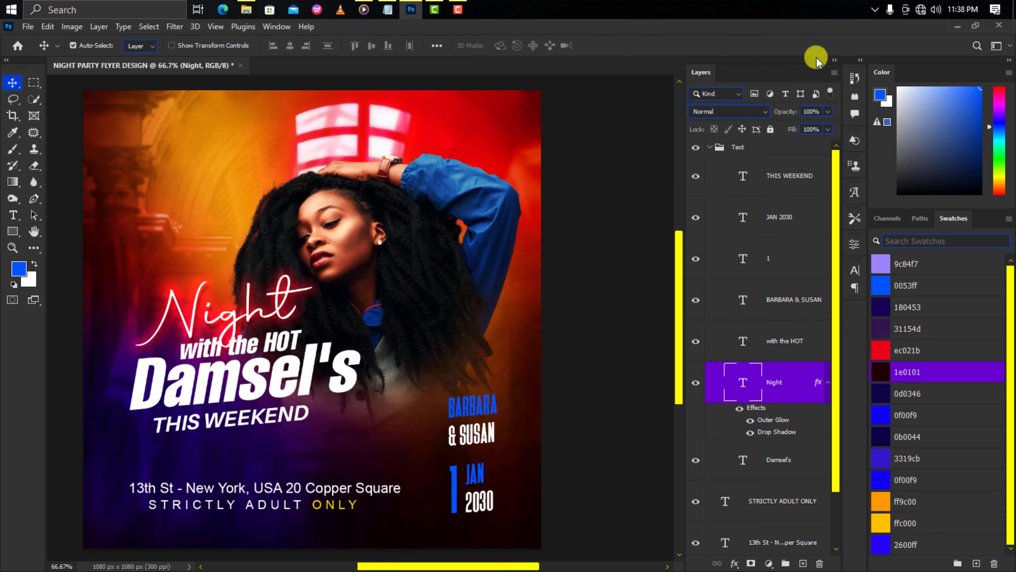
Step: Add a dark navy 0d0346 Satin to Damsel's with inversion turned off
click(779, 459)
click(734, 563)
click(752, 506)
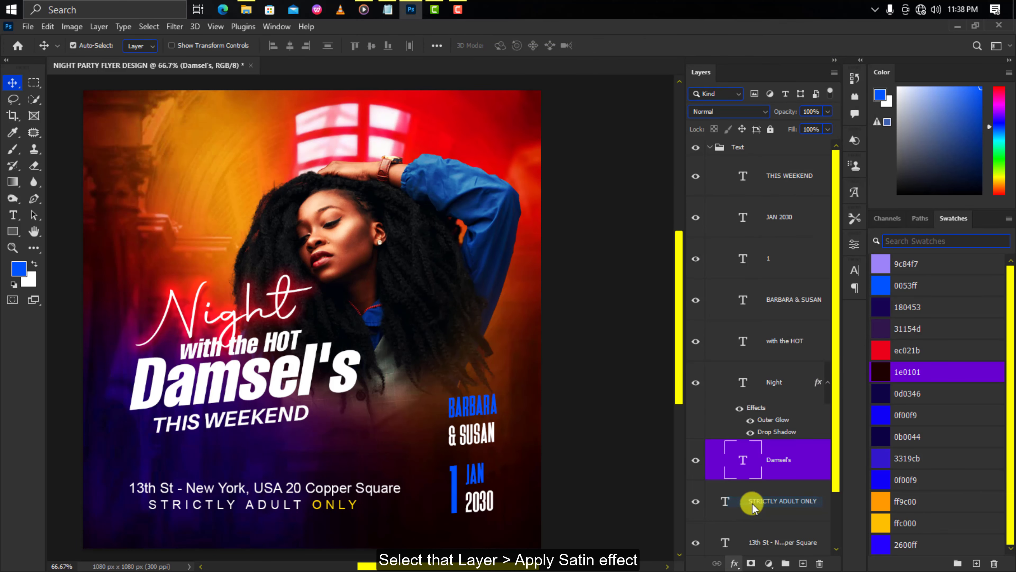
click(675, 78)
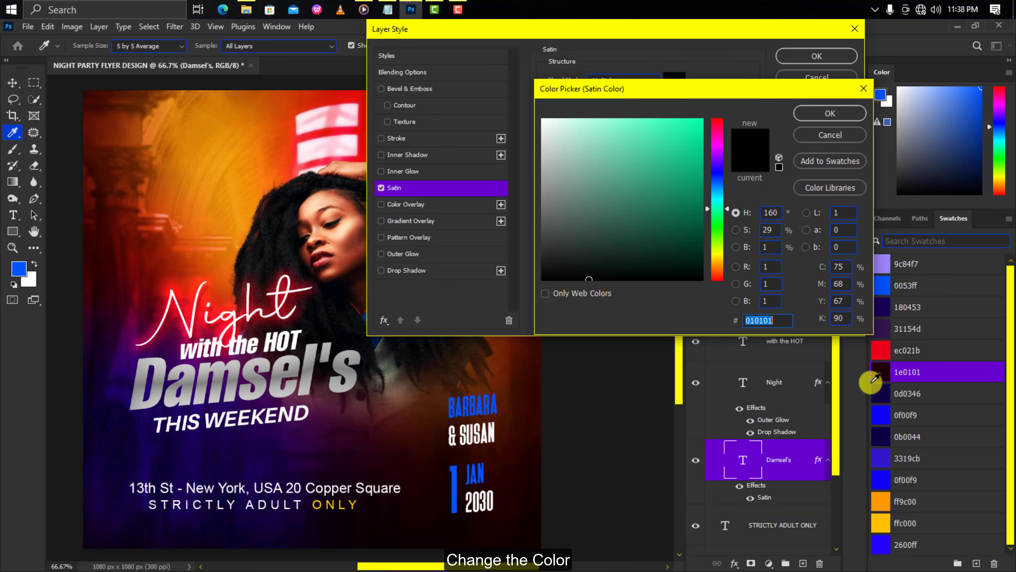
click(878, 394)
click(830, 113)
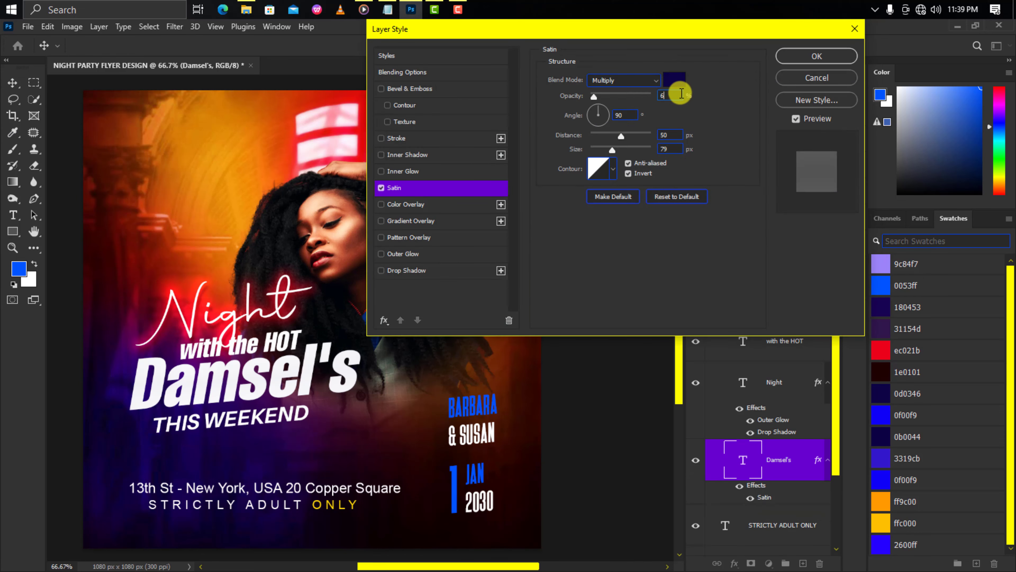
double_click(618, 117)
text(95)
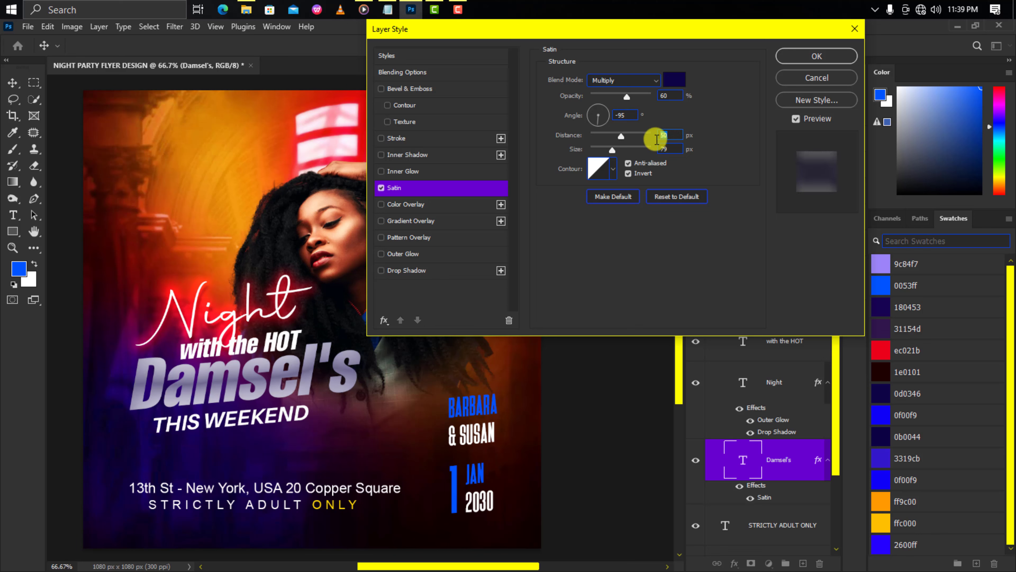
text(33)
text(44)
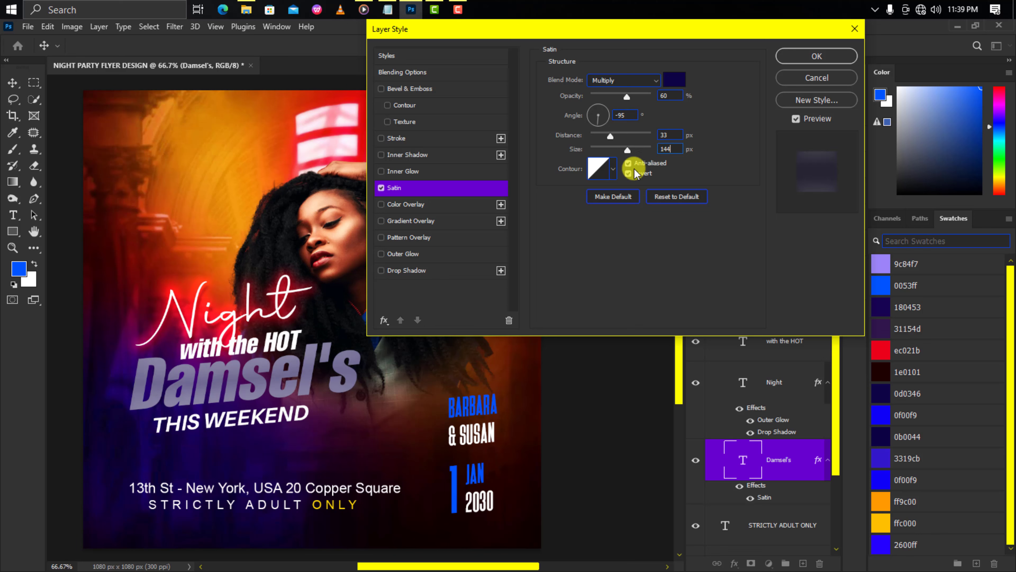
click(628, 173)
Step: Add a blue 0f00f9 outer glow with spread 52 and the Cove - Deep contour
click(457, 254)
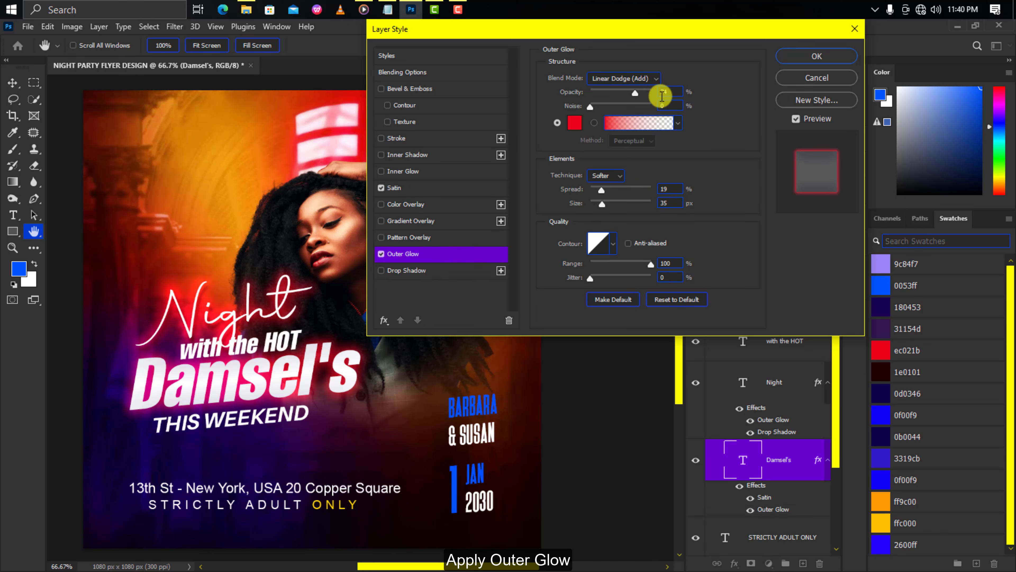
click(574, 123)
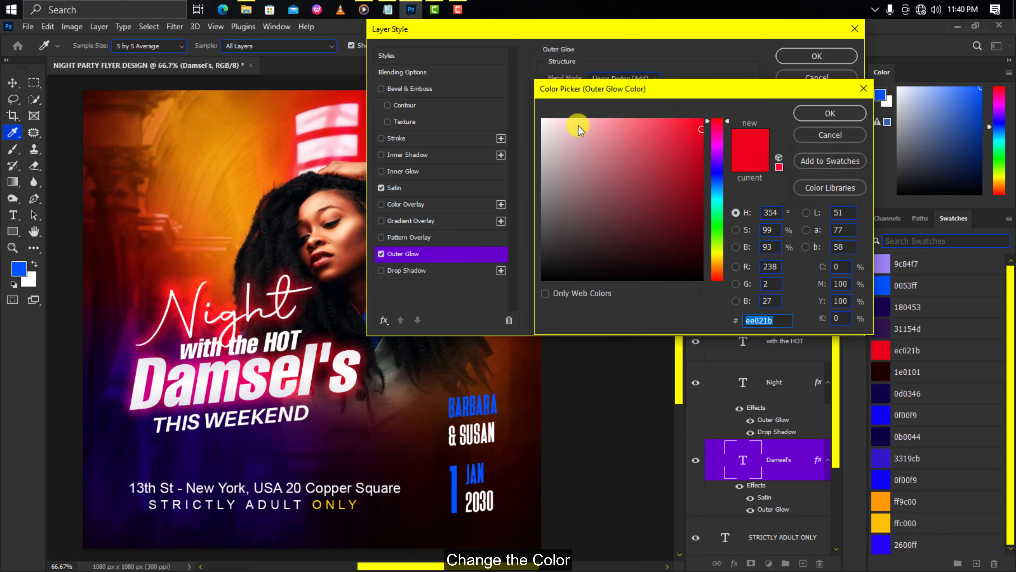
click(880, 414)
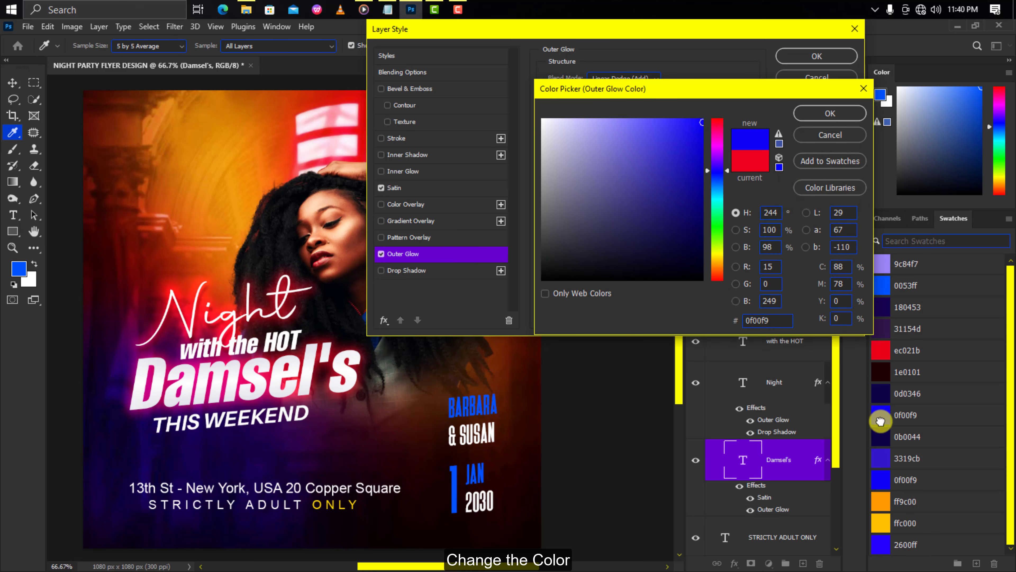
click(830, 116)
double_click(666, 189)
text(52)
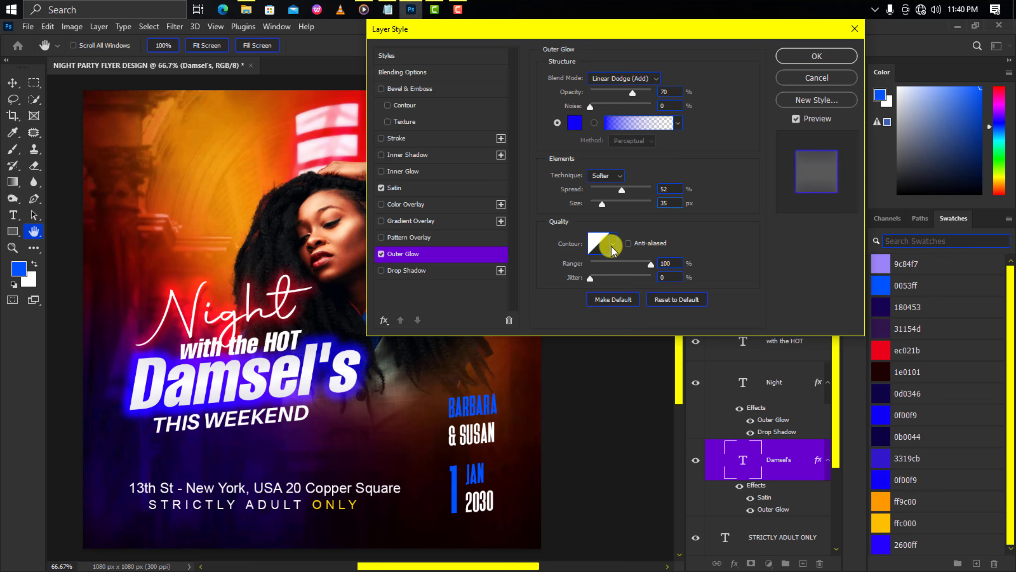
click(611, 248)
click(856, 241)
click(812, 327)
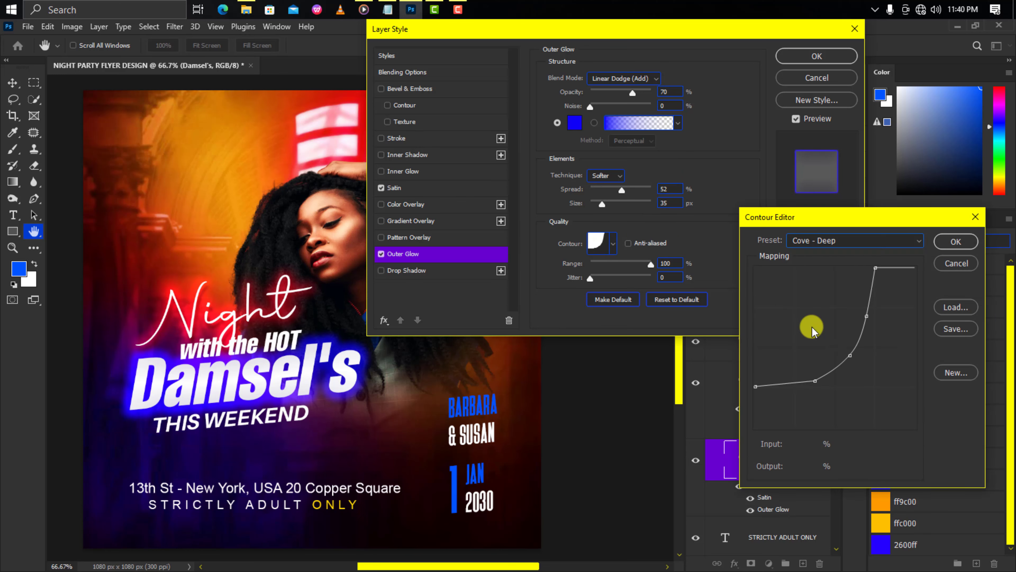
click(956, 242)
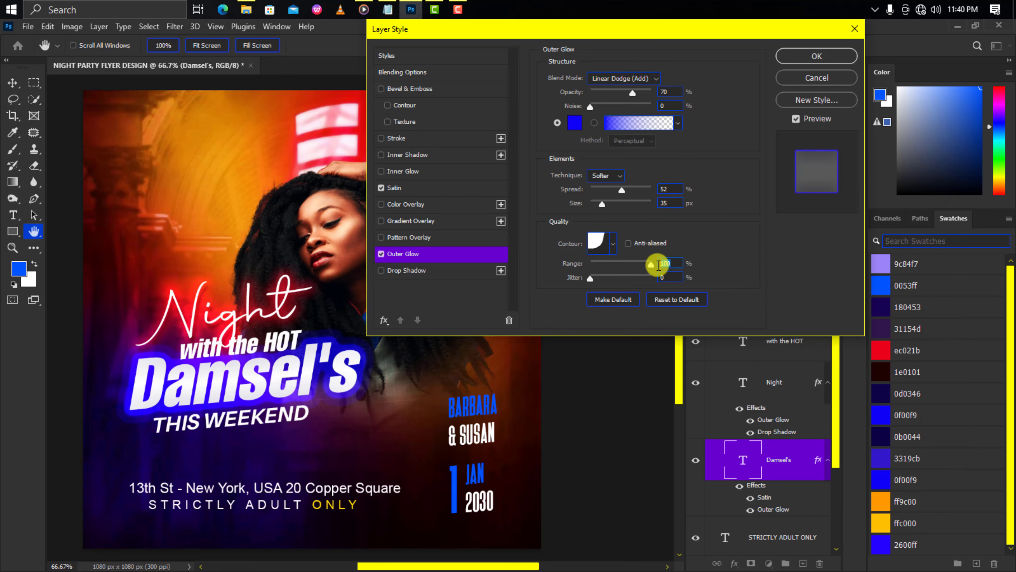
Step: Add a navy 0b0044 drop shadow at 155° with the Cone - Inverted contour
click(484, 270)
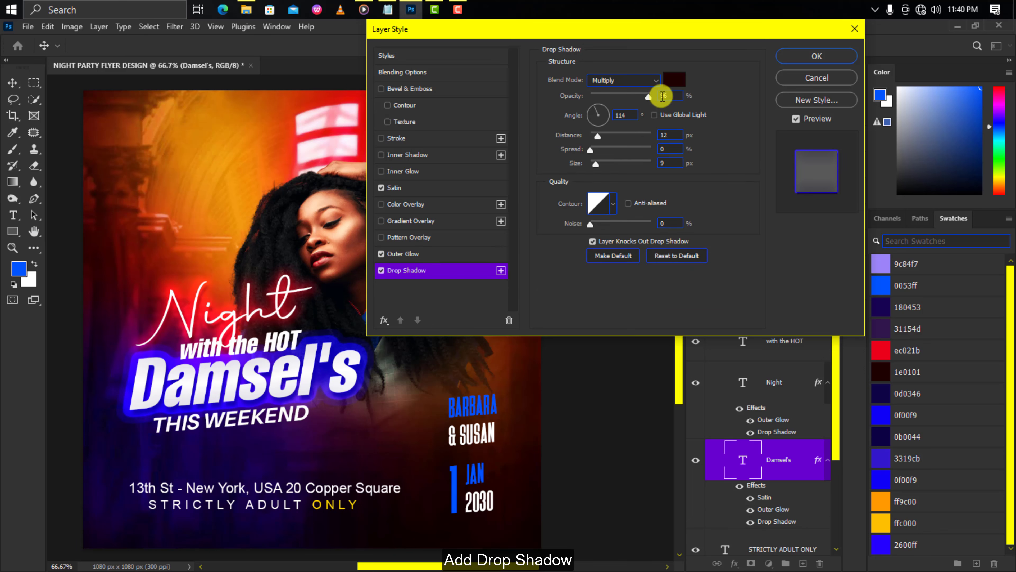
click(674, 79)
click(880, 437)
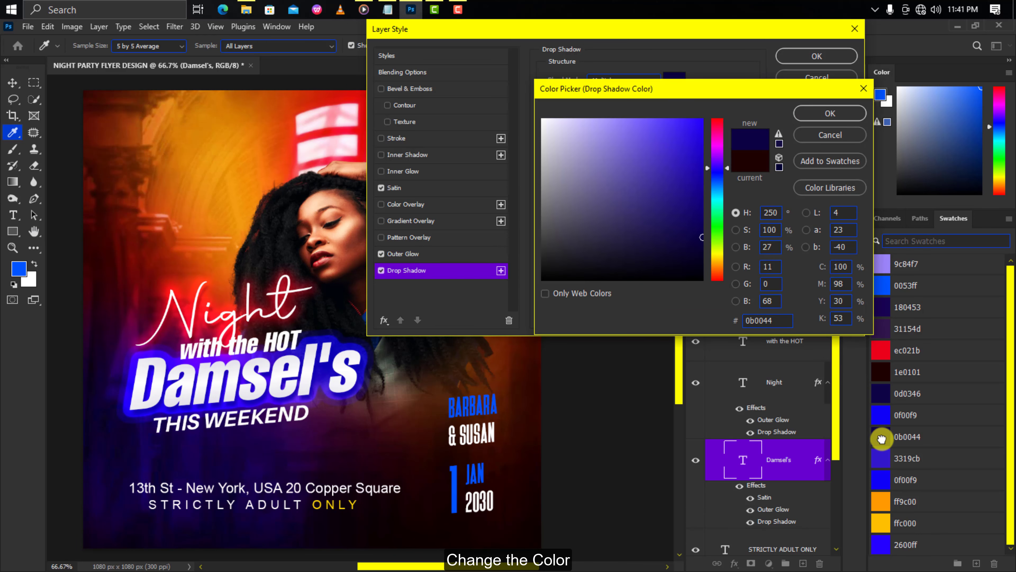
click(830, 113)
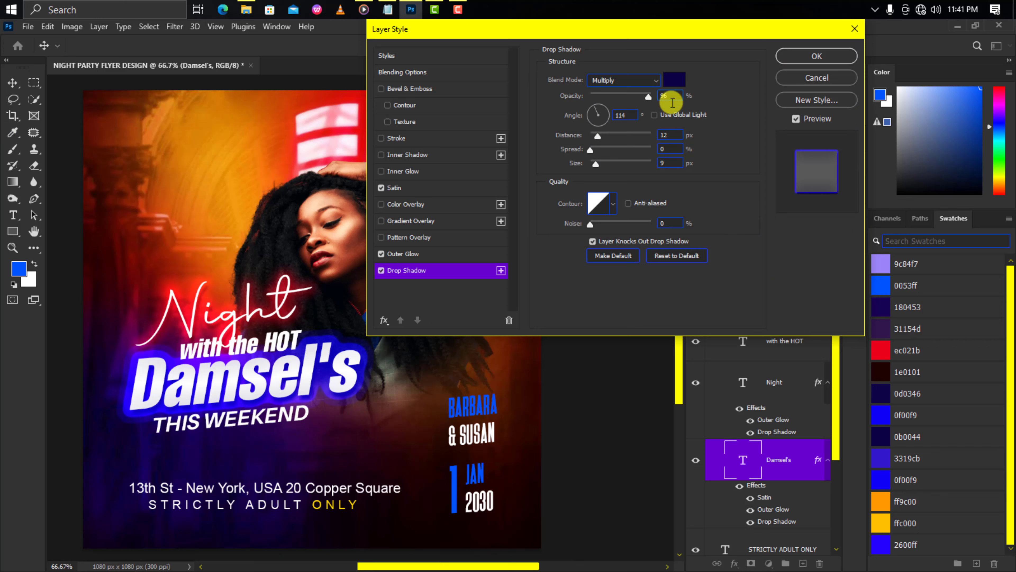
double_click(624, 115)
text(155)
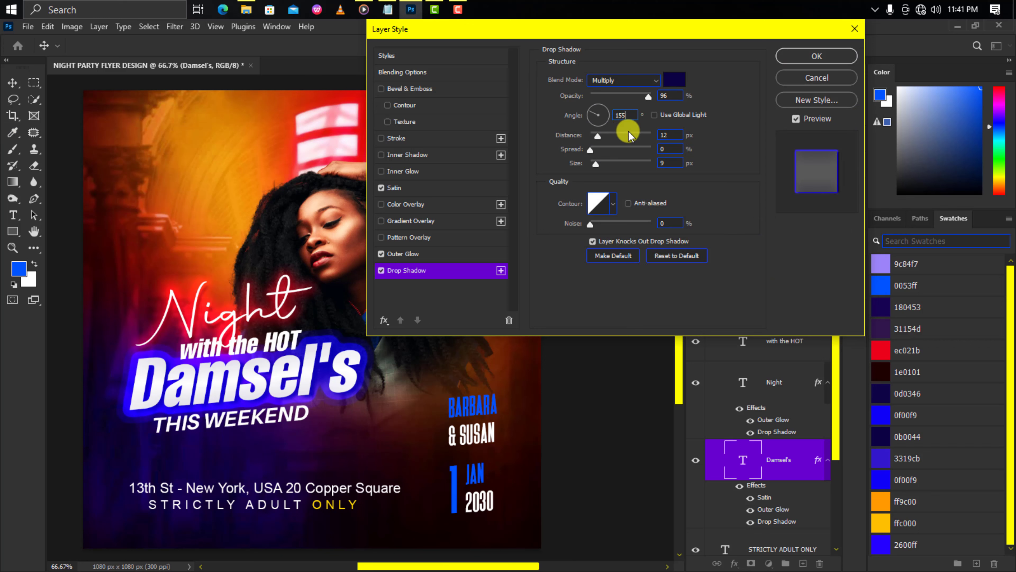
double_click(675, 135)
text(10)
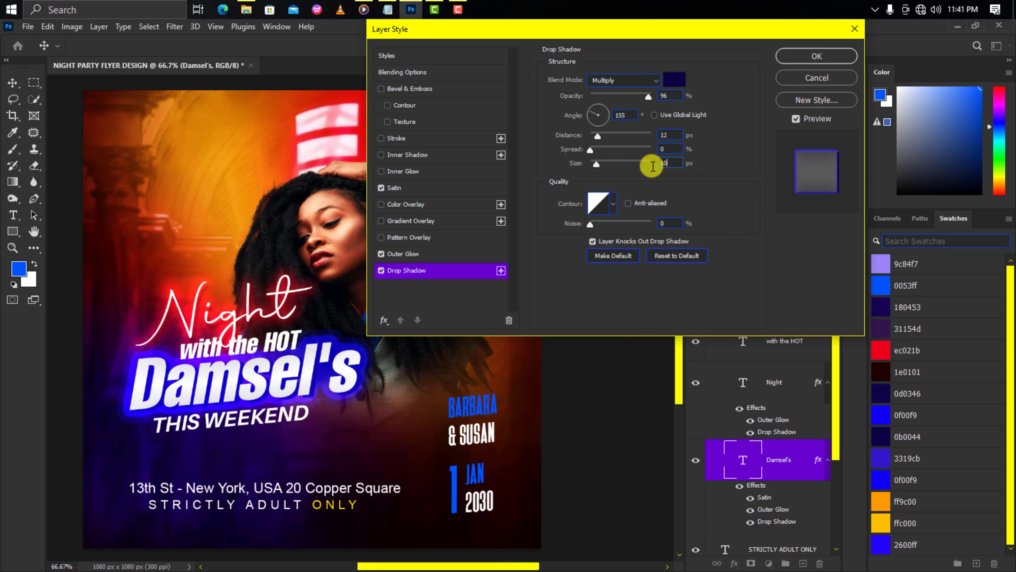
click(598, 203)
click(802, 240)
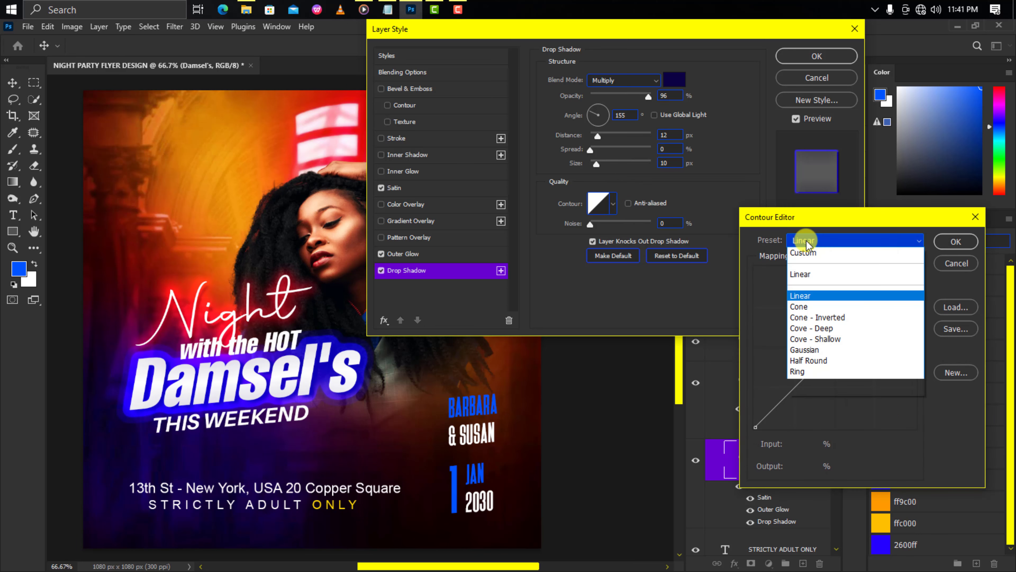
click(817, 317)
click(956, 241)
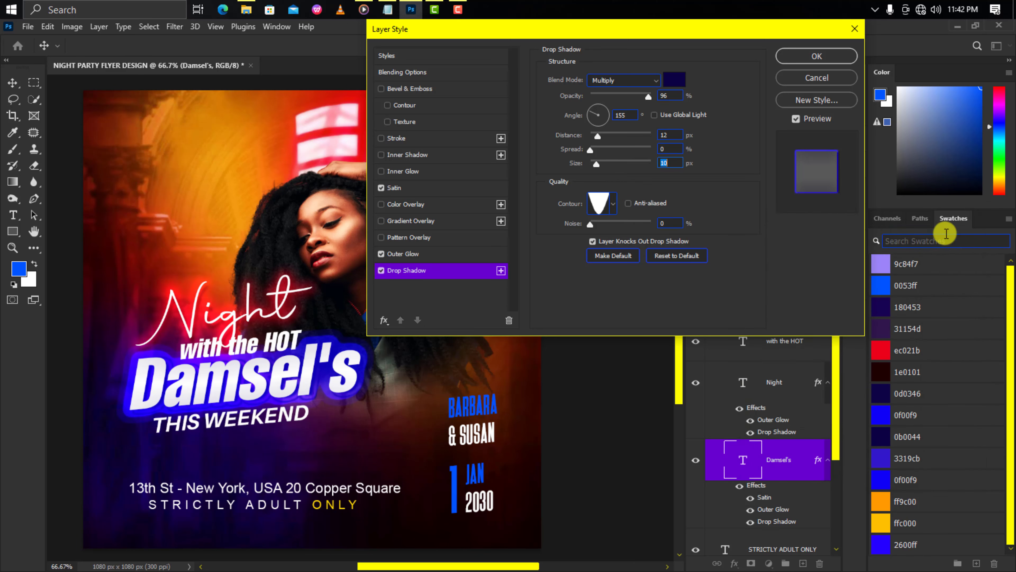
click(832, 56)
Step: Copy the Damsel's layer style and paste it onto 'with the HOT'
right_click(818, 462)
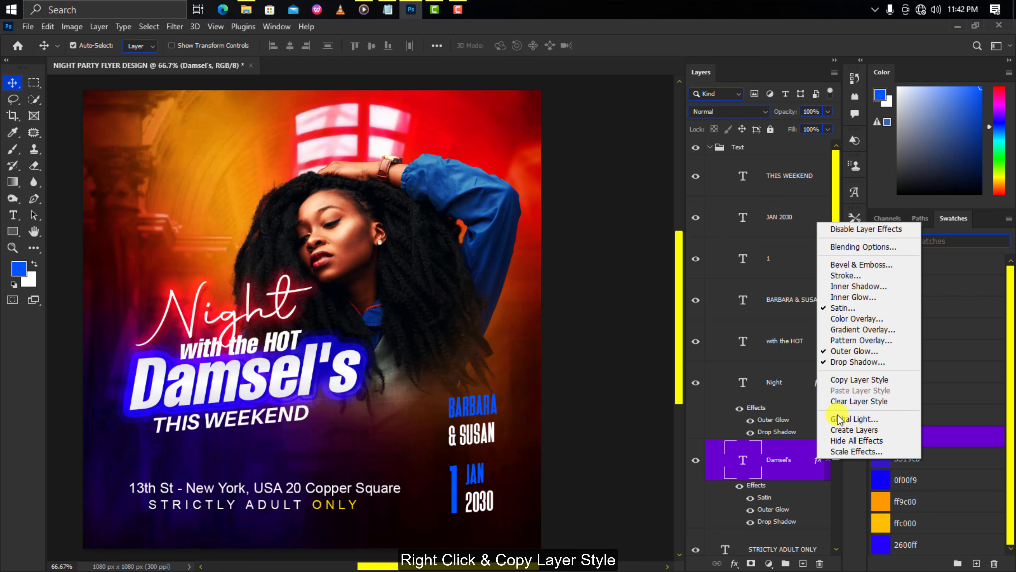
click(859, 379)
click(794, 344)
right_click(796, 349)
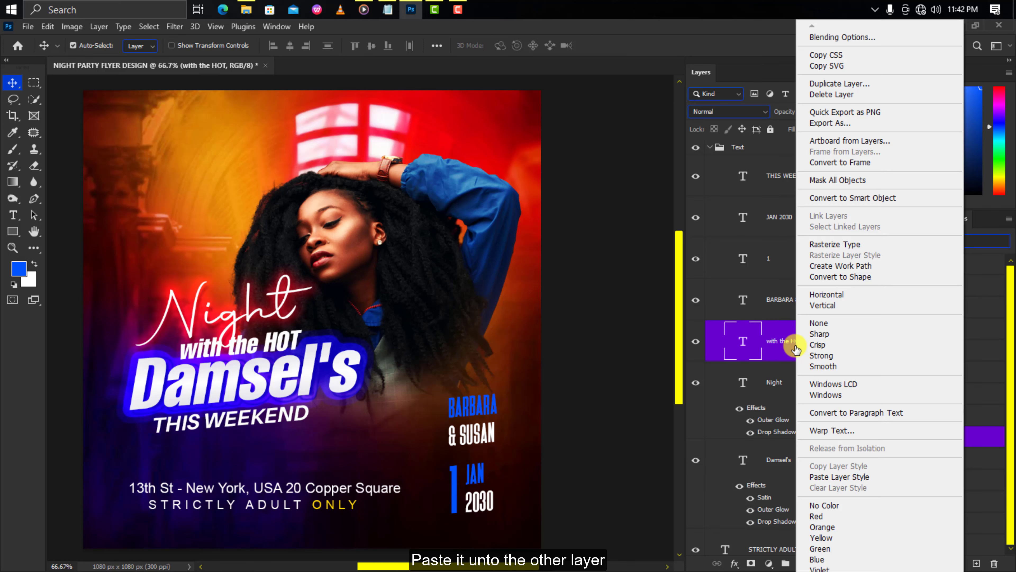
click(840, 476)
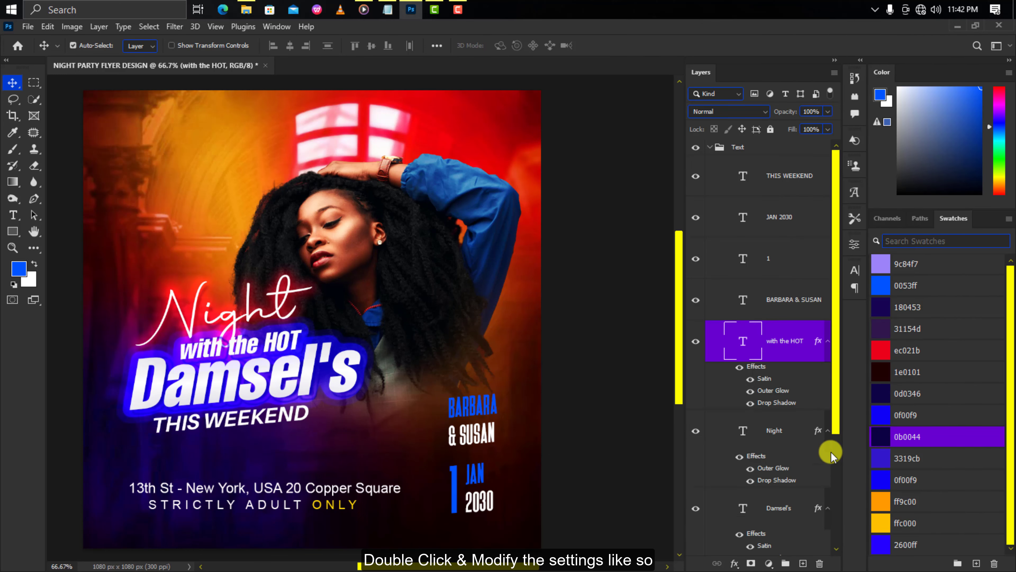
double_click(817, 342)
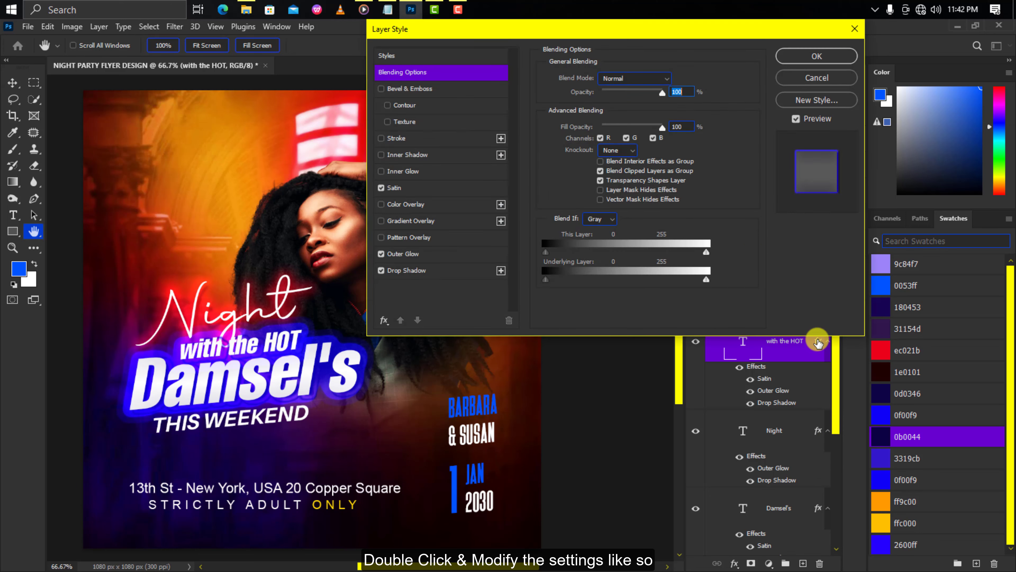
Step: Change the Satin to bright blue 3319cb at 50% opacity
click(484, 188)
click(674, 77)
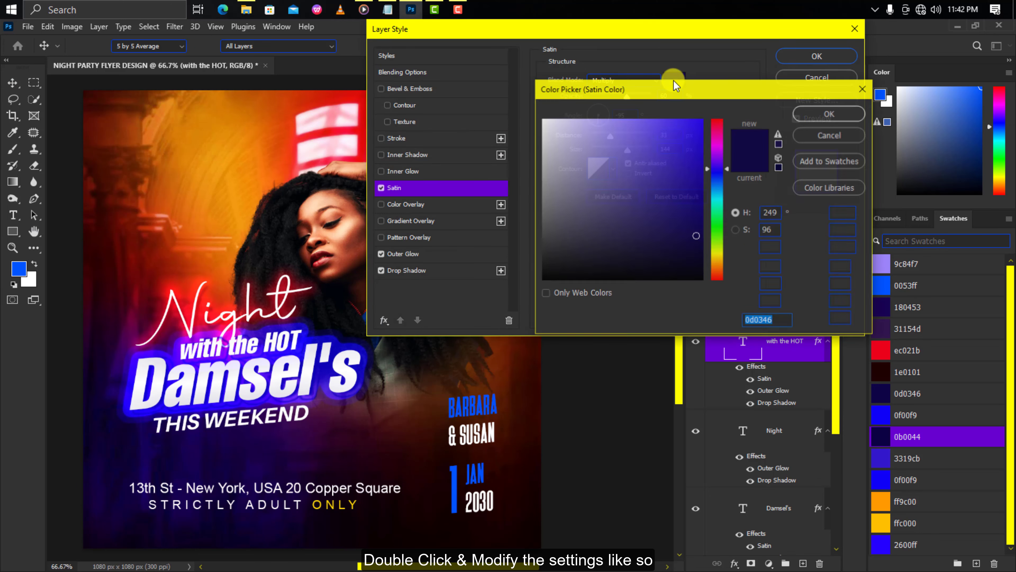
click(880, 457)
click(820, 115)
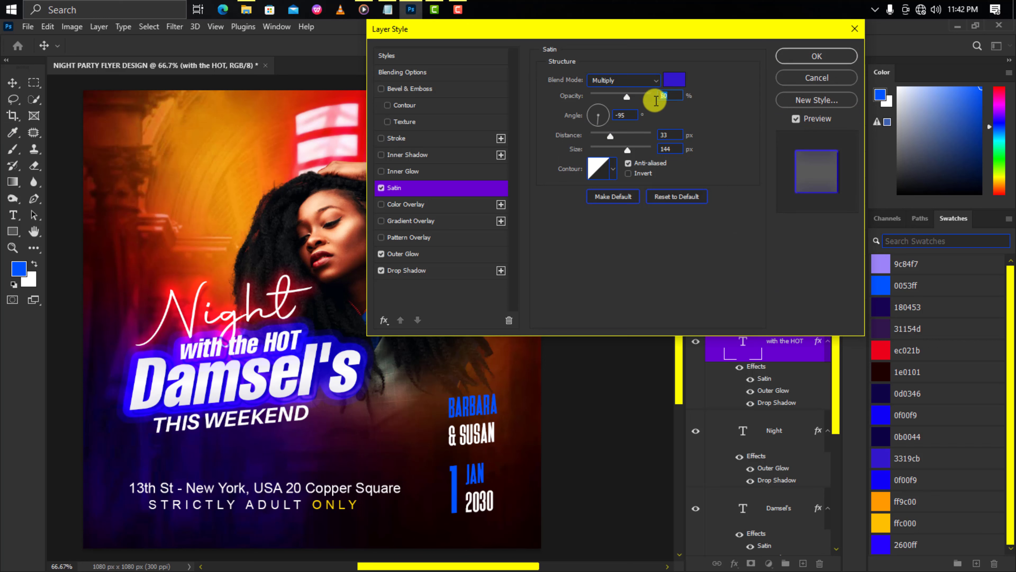
drag(627, 97, 620, 96)
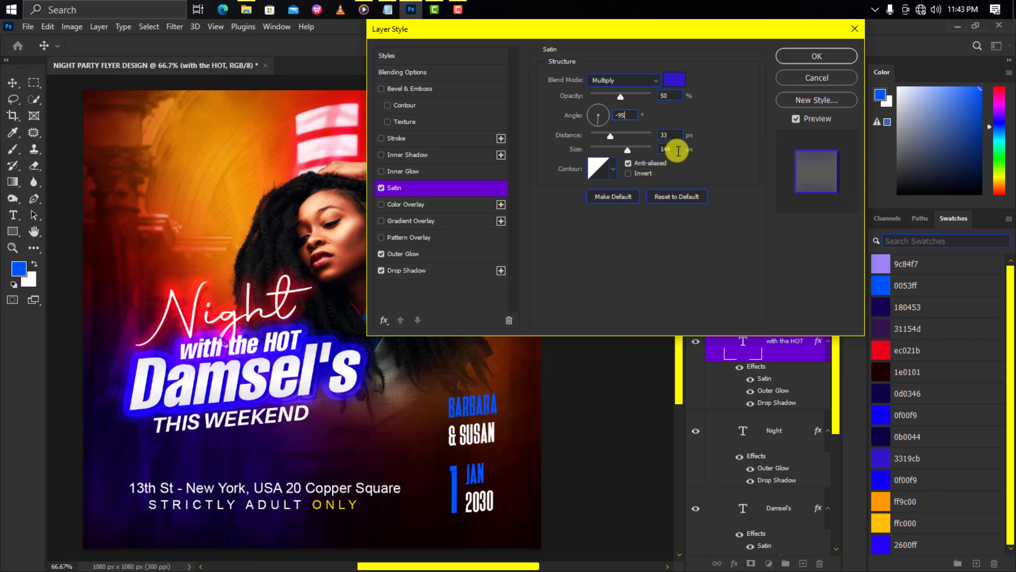
Step: Retune the outer glow to 74% opacity, spread 20 and size 21
click(472, 256)
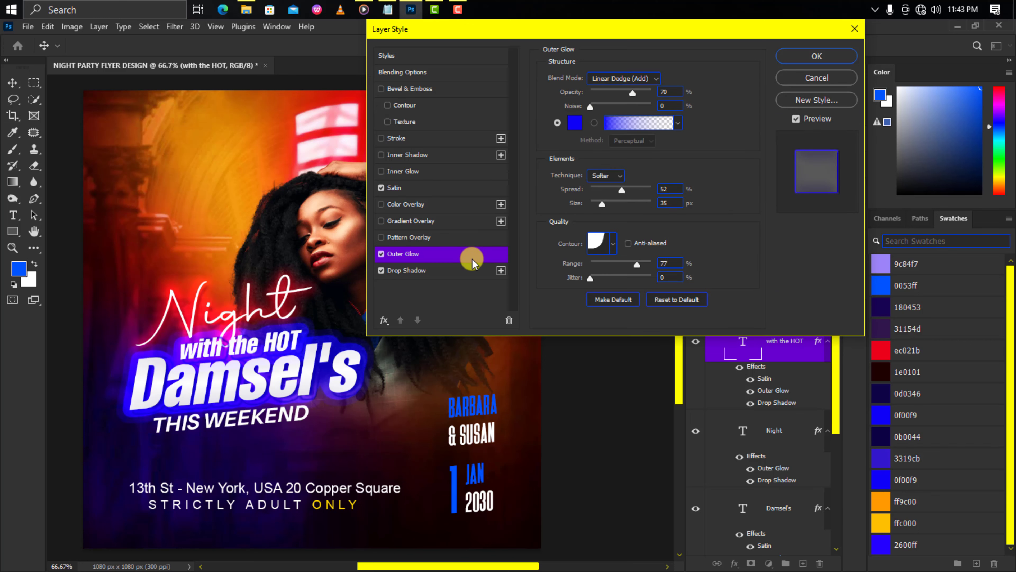
double_click(662, 92)
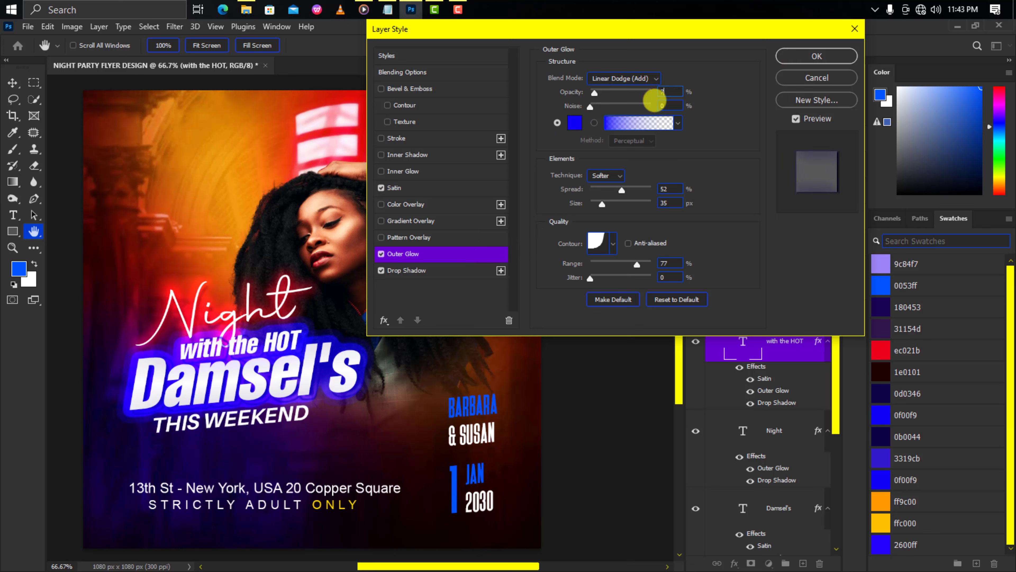
text(4)
click(574, 124)
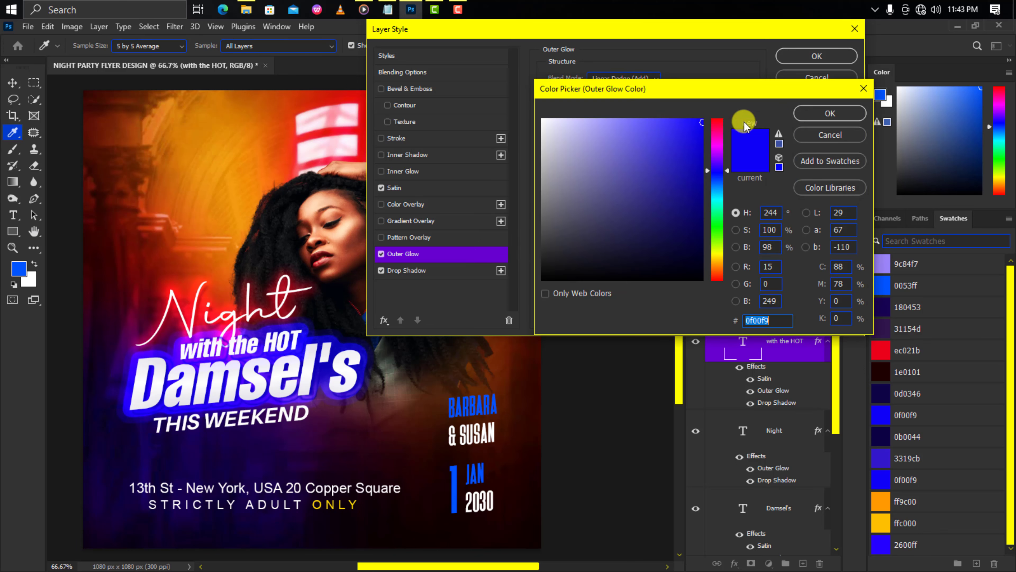
click(817, 117)
text(2)
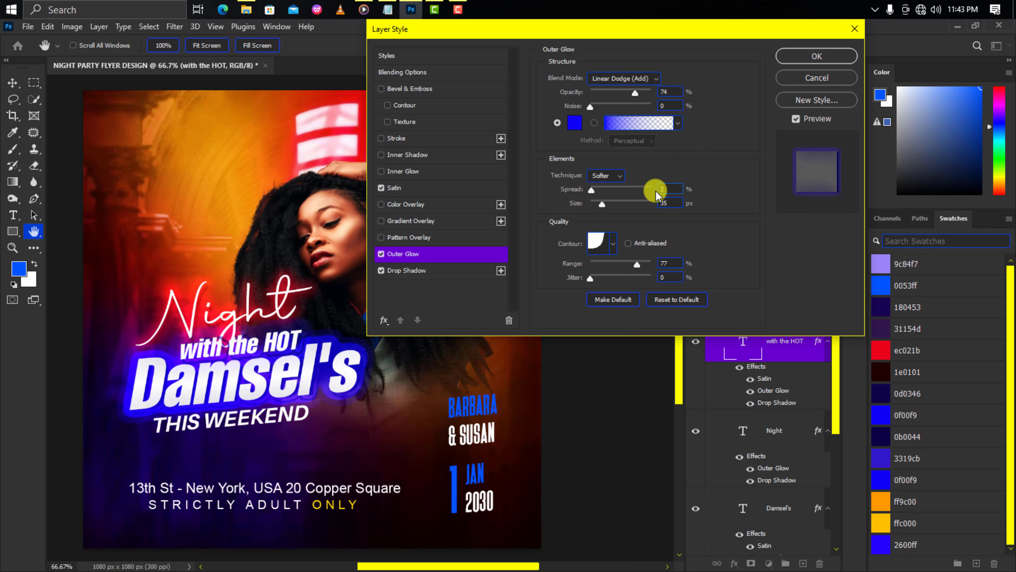
text(1)
click(597, 242)
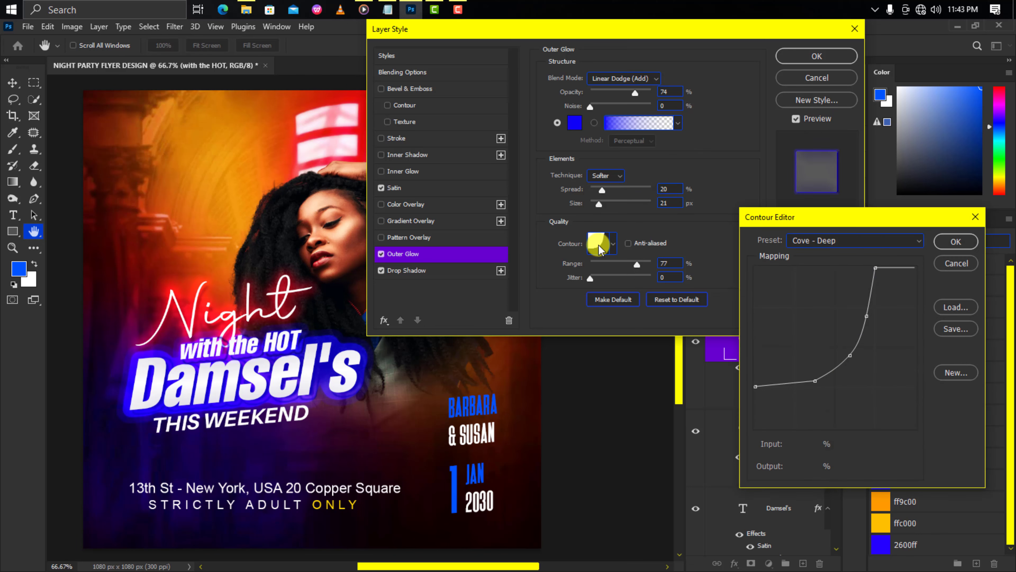
click(936, 243)
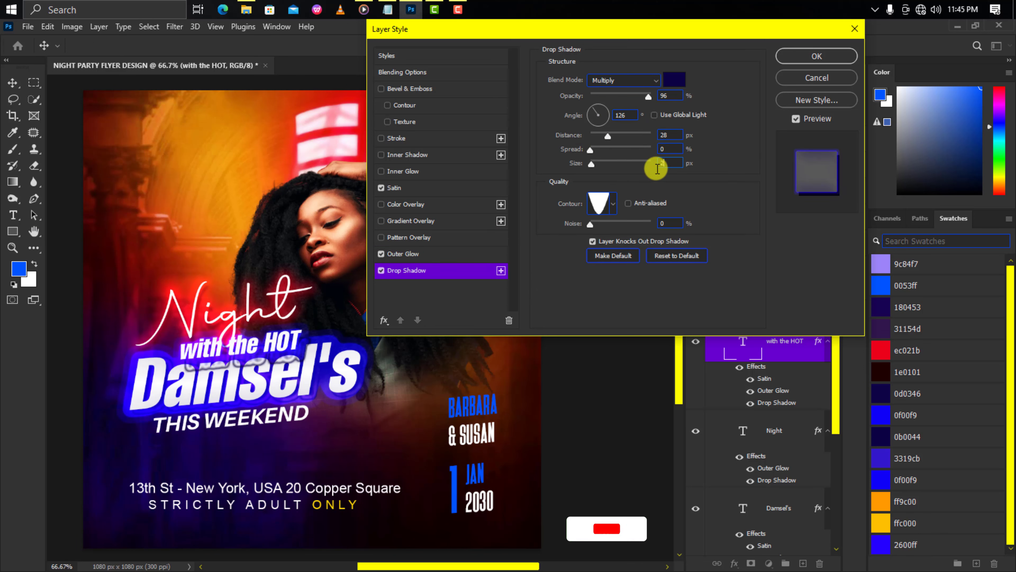
click(814, 57)
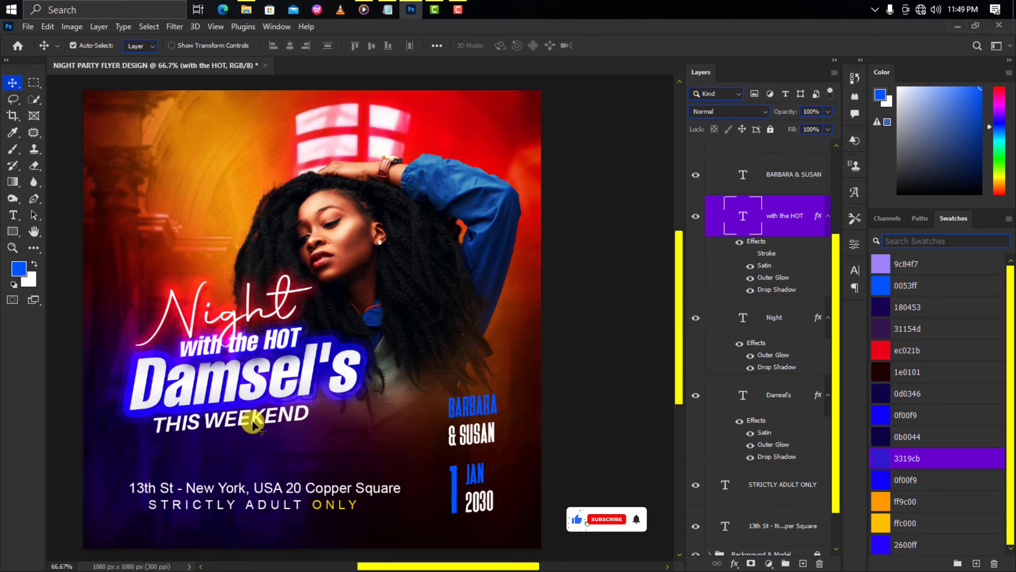
Step: Nudge THIS WEEKEND down and draw a rectangle bar over it
drag(258, 418, 258, 427)
click(800, 200)
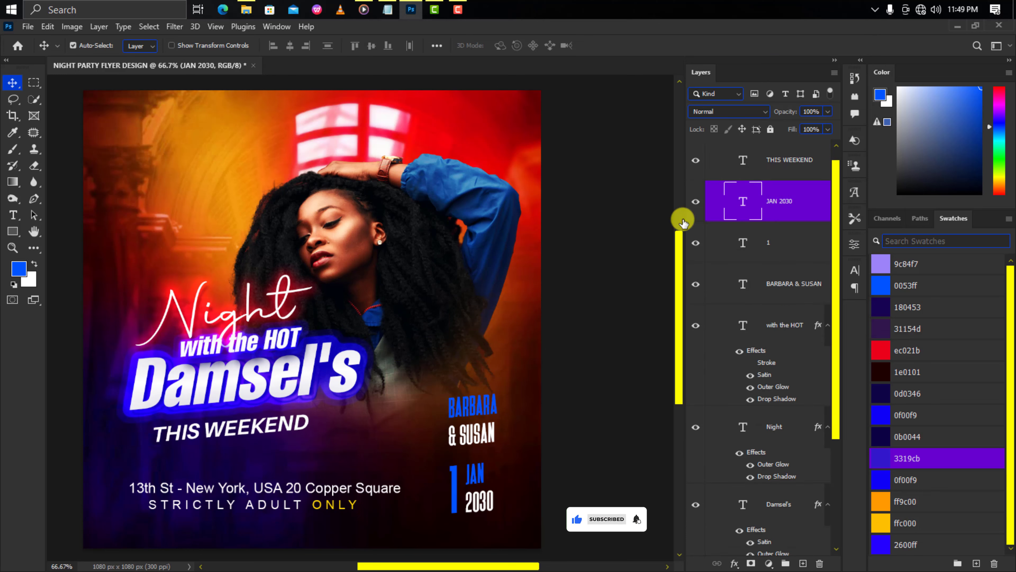
click(12, 231)
drag(135, 426, 329, 457)
key(v)
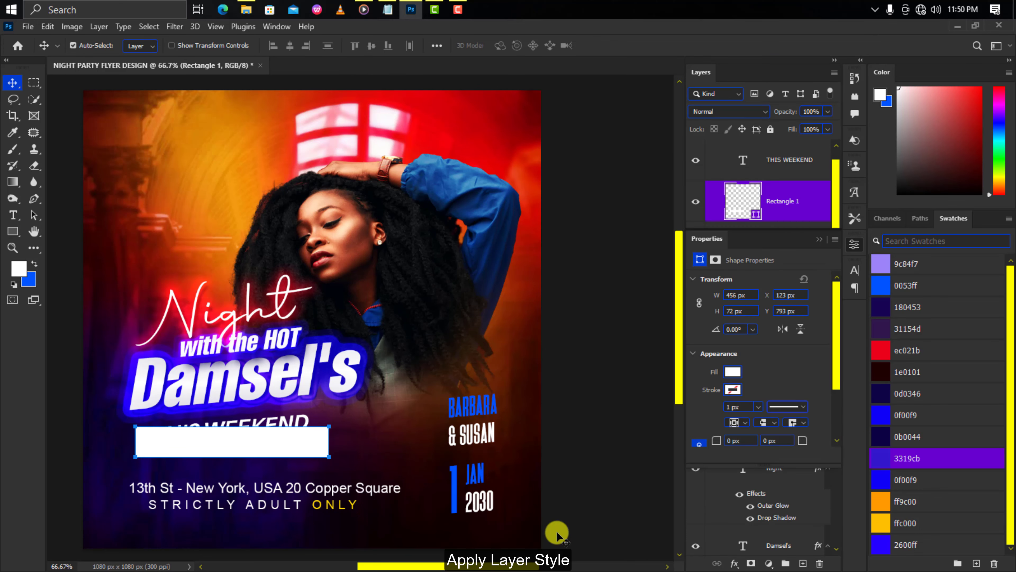
Step: Add a Gradient Overlay to the bar with an orange ff9c00 stop at the left end
click(734, 563)
click(760, 527)
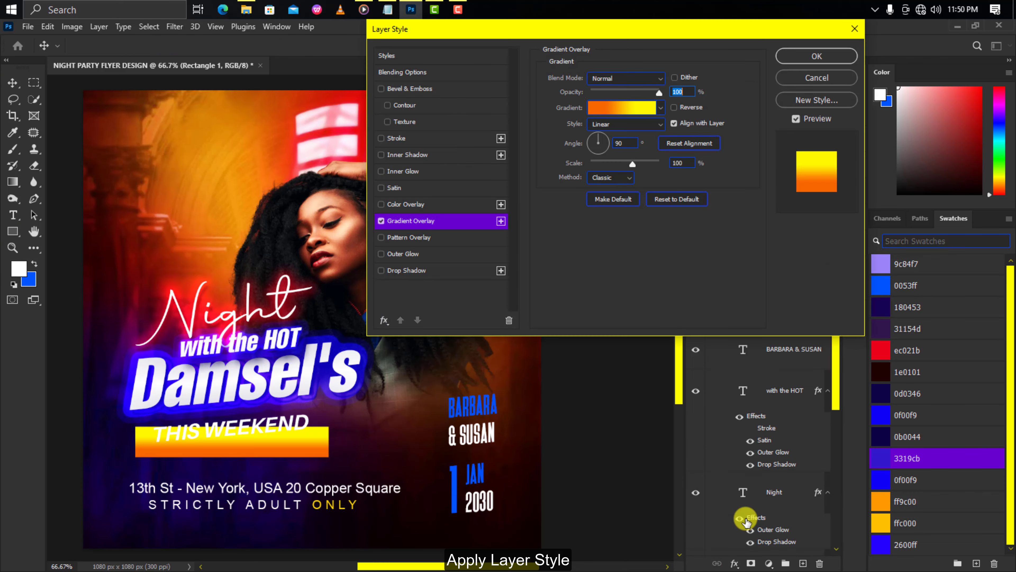
click(620, 107)
mouse_move(746, 235)
mouse_down()
mouse_move(606, 190)
mouse_move(600, 117)
mouse_up()
click(547, 349)
click(602, 401)
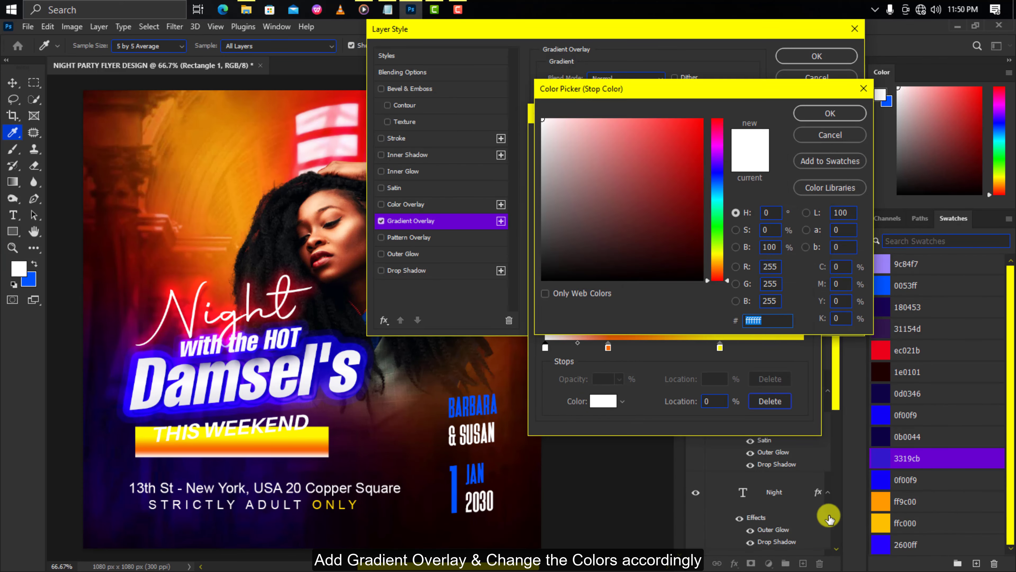
click(882, 501)
click(830, 113)
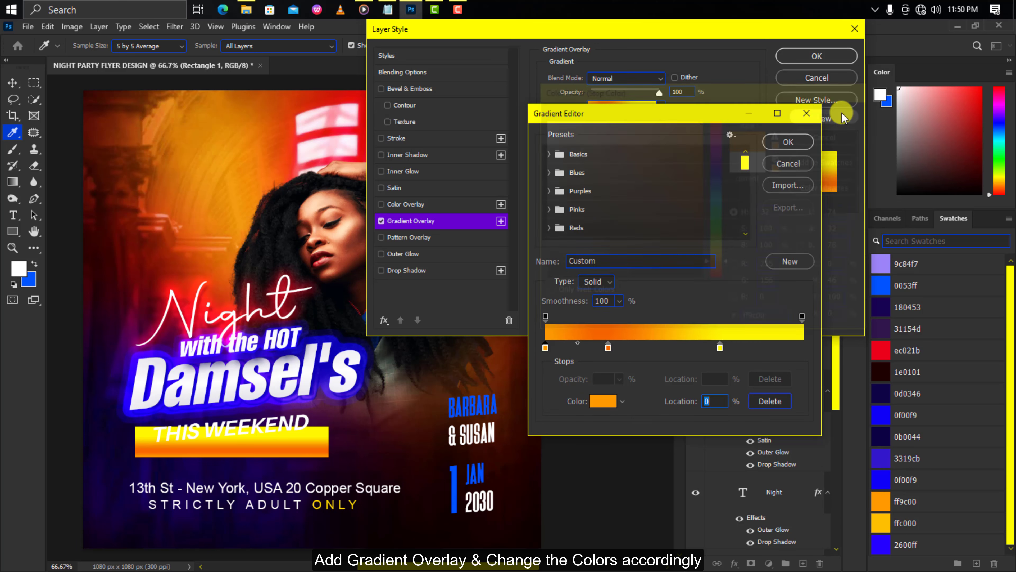
Step: Make the next stop orange ff9c00 at 38% and the following stop yellow ffc000
click(608, 347)
click(602, 394)
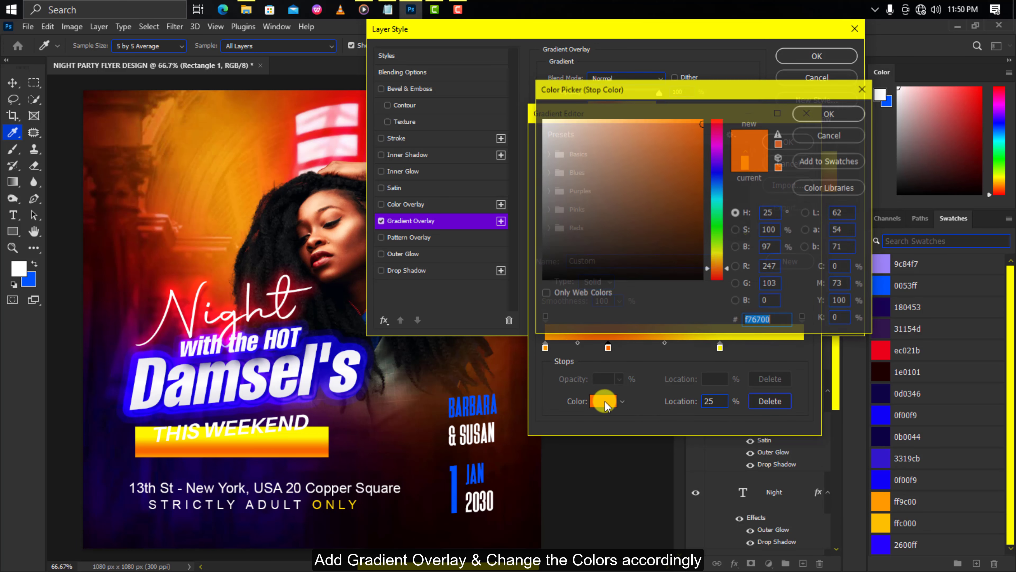
click(882, 500)
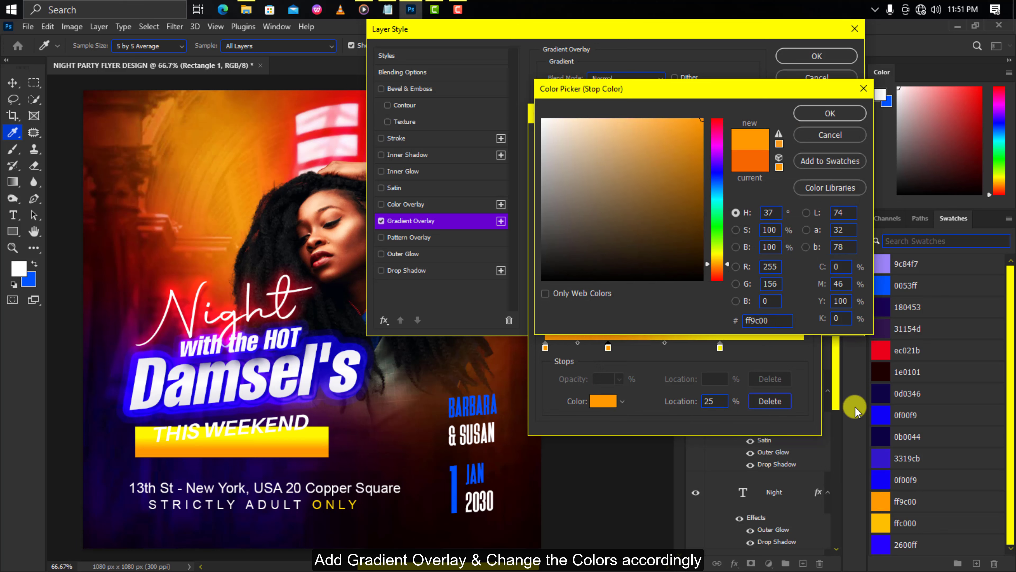
click(830, 113)
click(718, 401)
text(38)
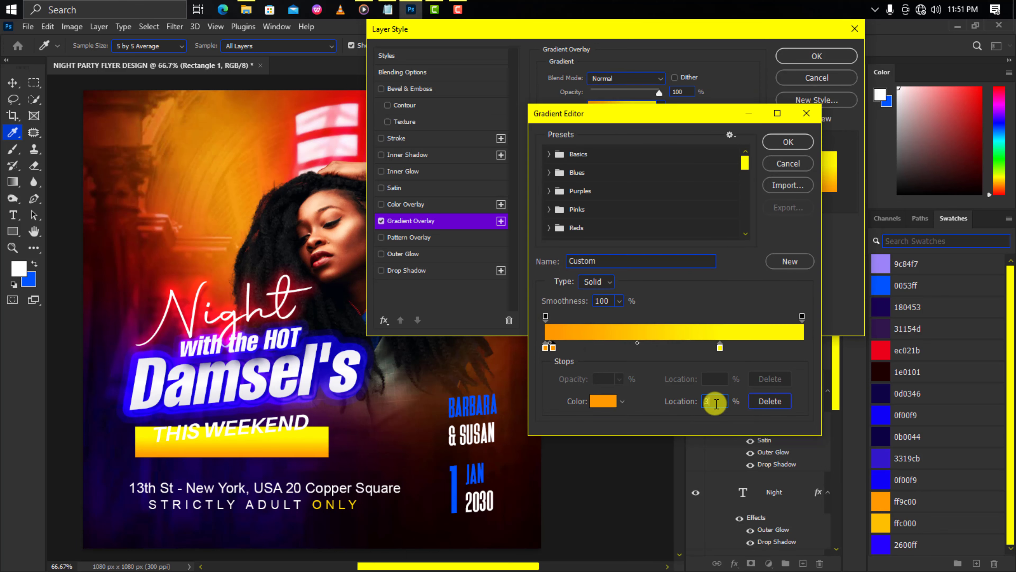
click(720, 347)
click(605, 401)
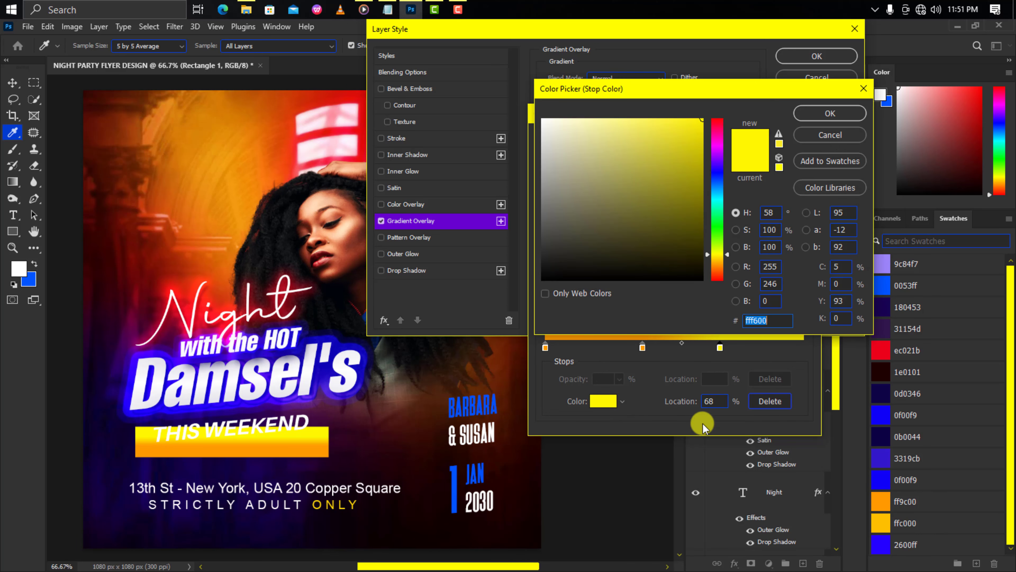
click(880, 522)
click(820, 115)
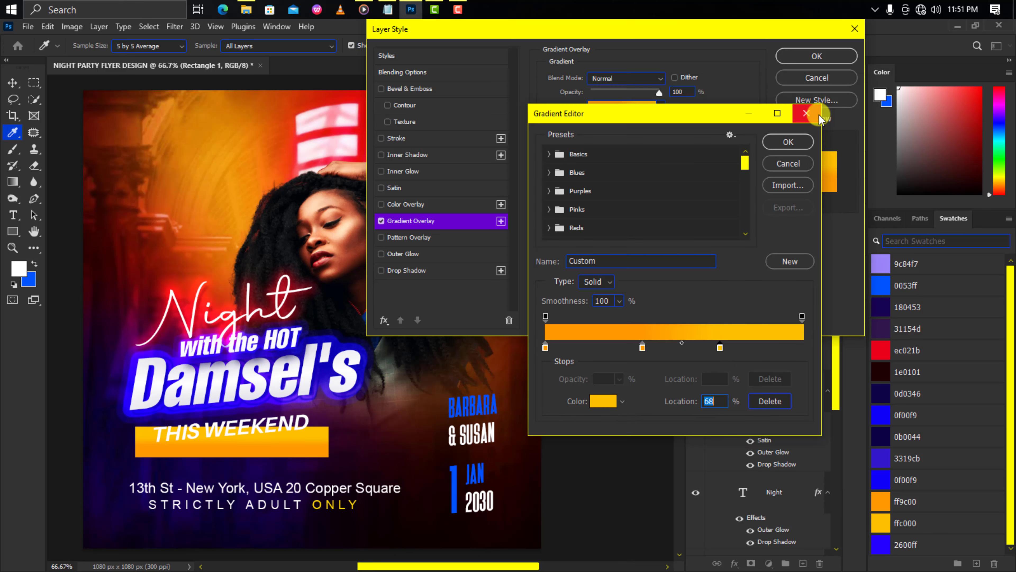
Step: Place the yellow stop at 66%, make the right end orange, and set angle -90°
double_click(716, 401)
text(66)
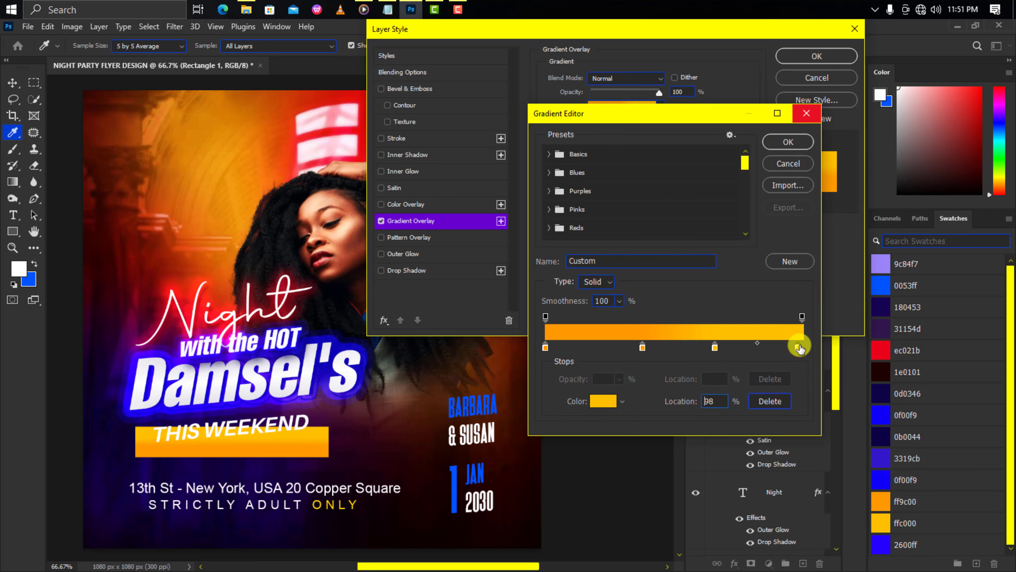
click(603, 400)
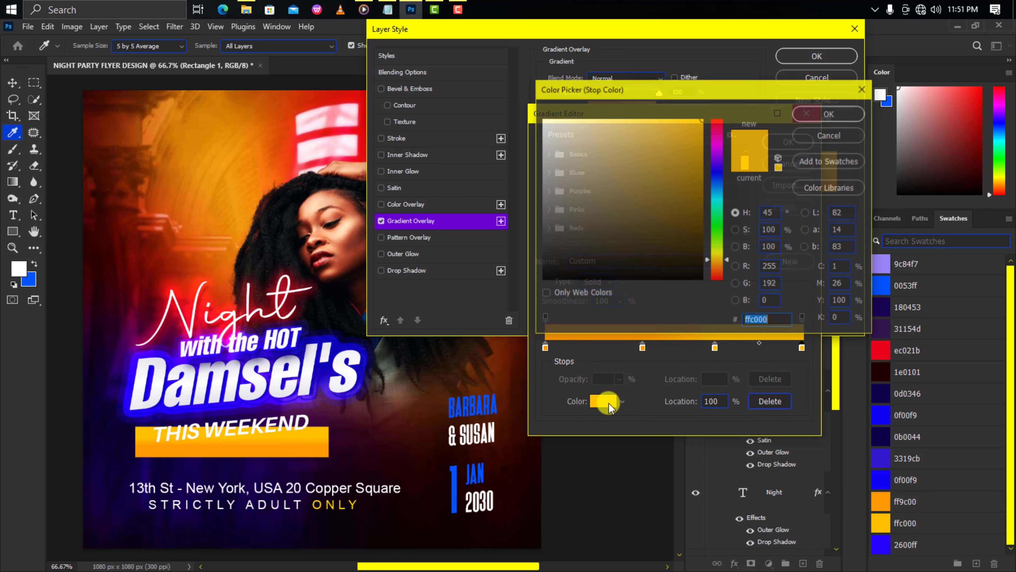
click(880, 500)
click(830, 113)
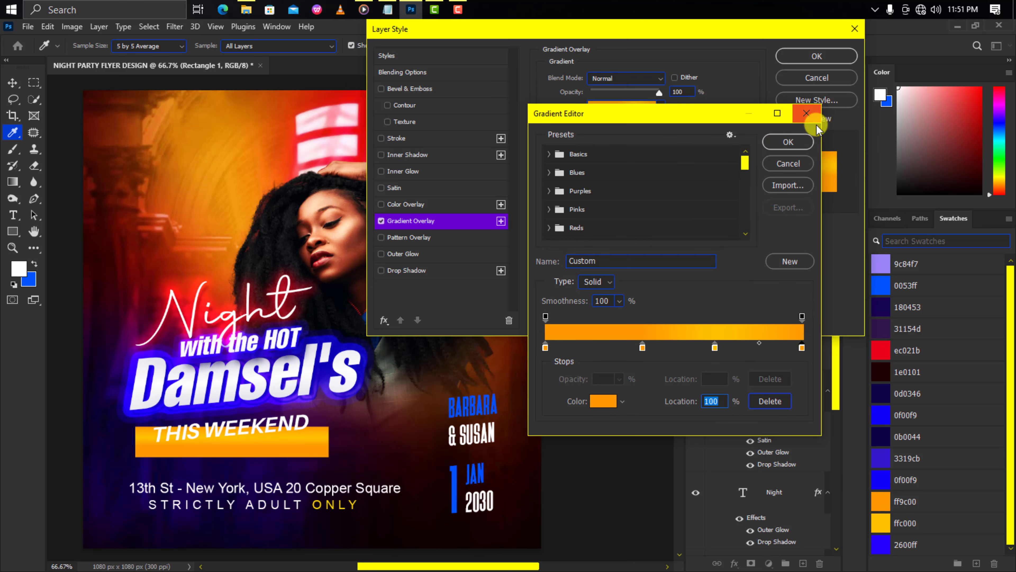
click(788, 142)
double_click(624, 143)
text(-90)
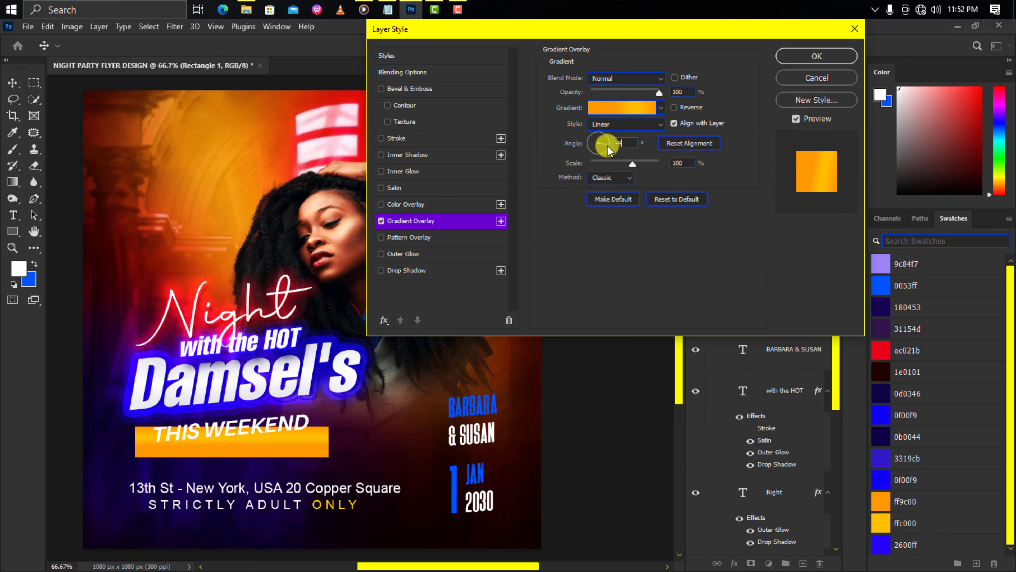
click(465, 88)
Step: Keep the Inner Bevel style, adjust angle and altitude, and set the gloss contour to Ring
click(624, 78)
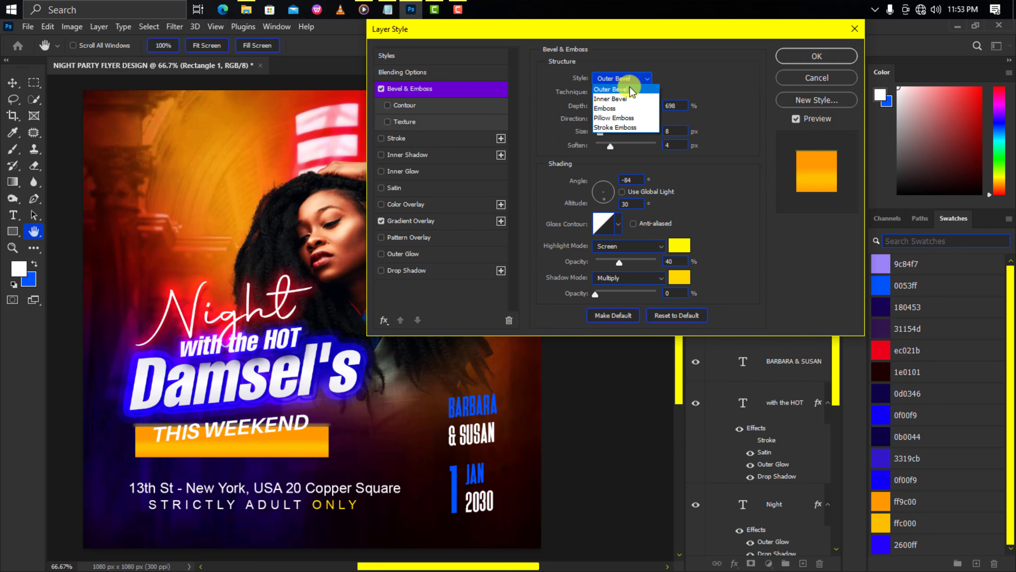
click(631, 101)
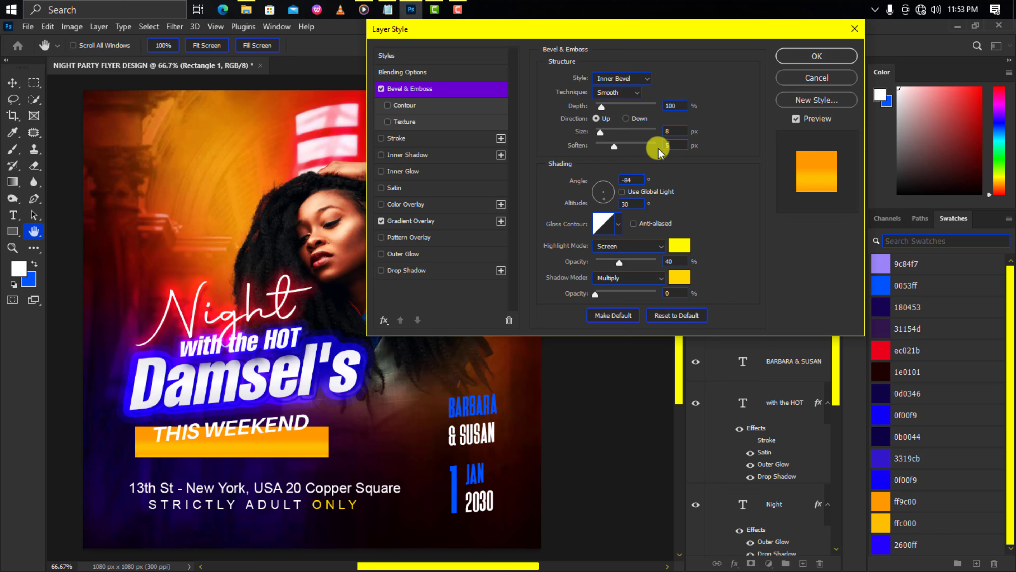
double_click(622, 179)
double_click(623, 205)
text(0)
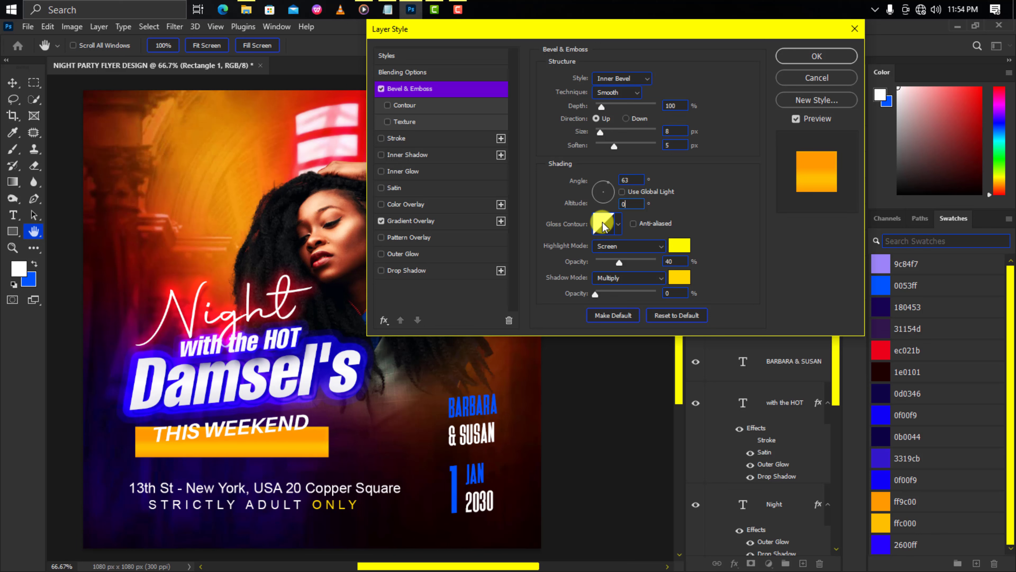
click(602, 224)
click(804, 240)
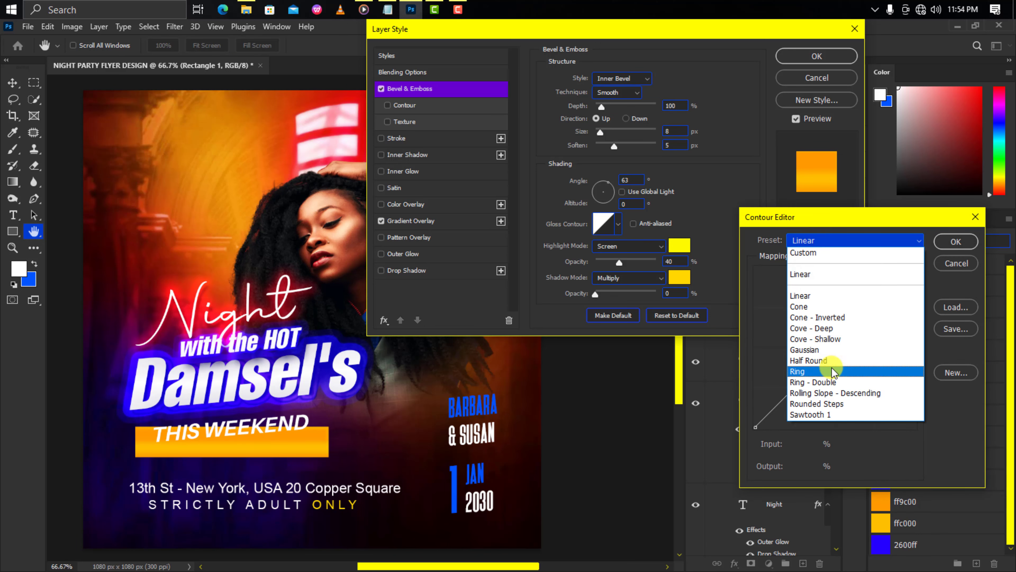
click(833, 372)
click(954, 242)
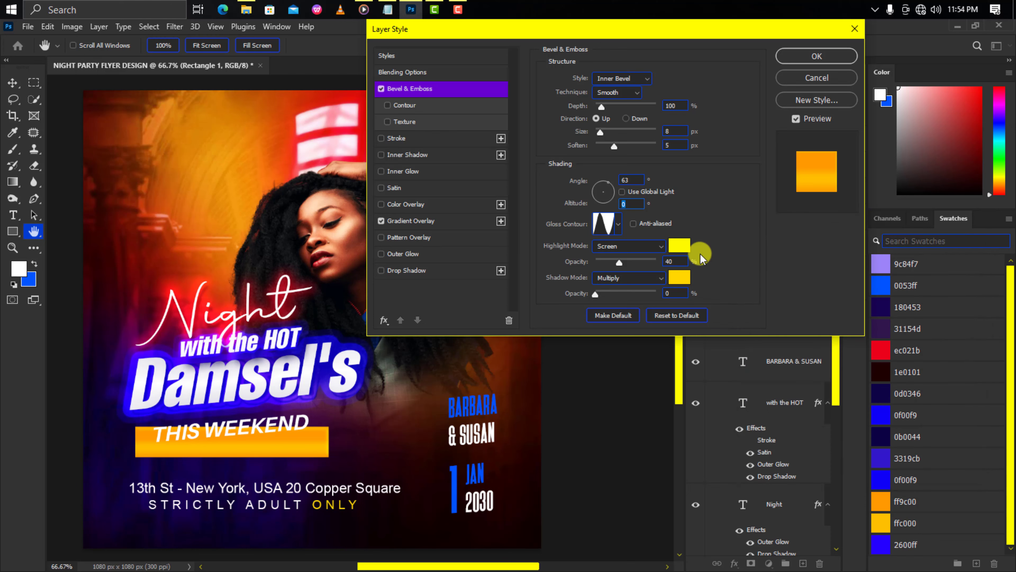
Step: Set the bevel highlight colour to ffc000 and the shadow colour to blue 2600ff
click(679, 245)
click(883, 523)
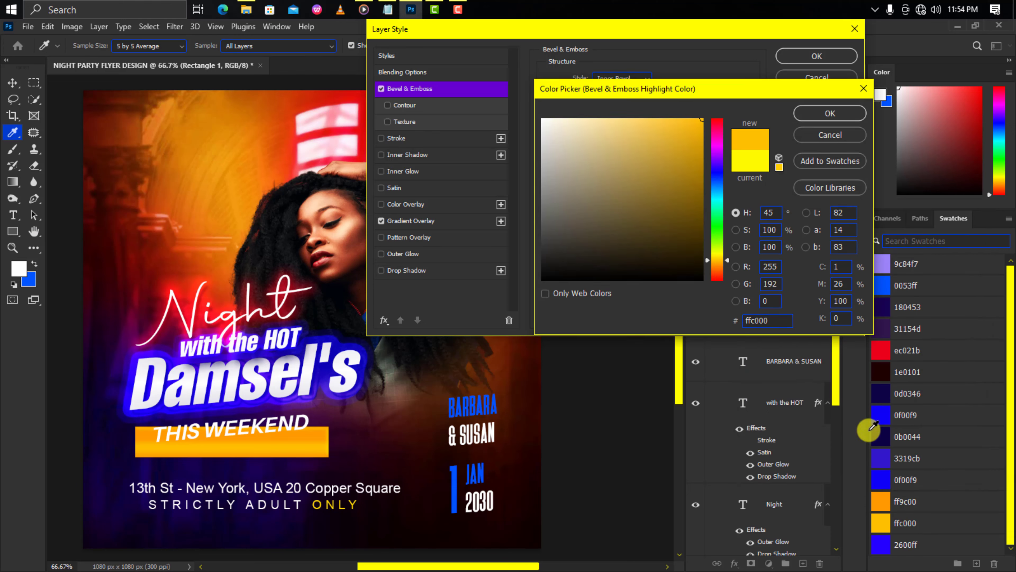
click(829, 114)
double_click(665, 262)
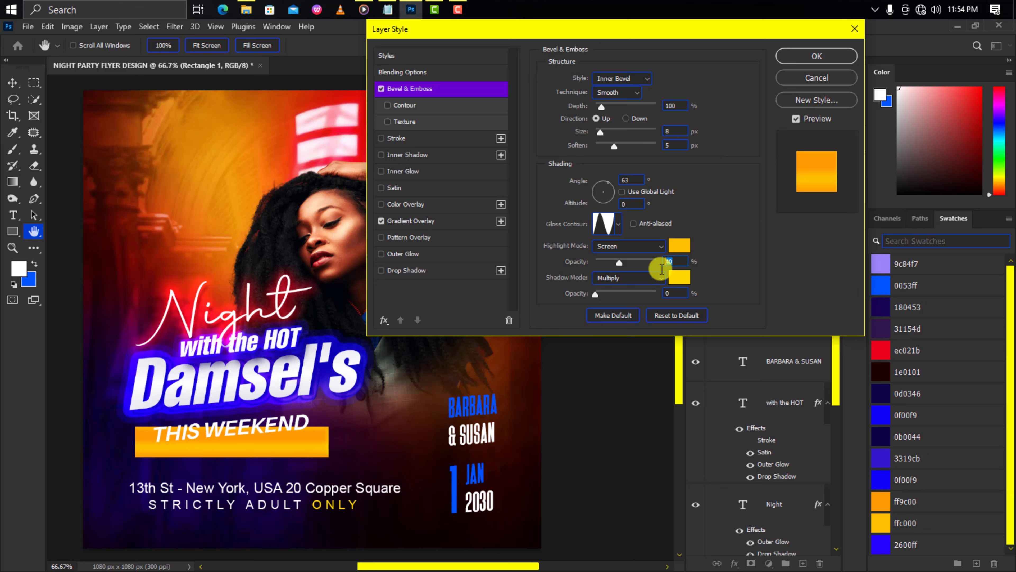
click(679, 276)
click(882, 545)
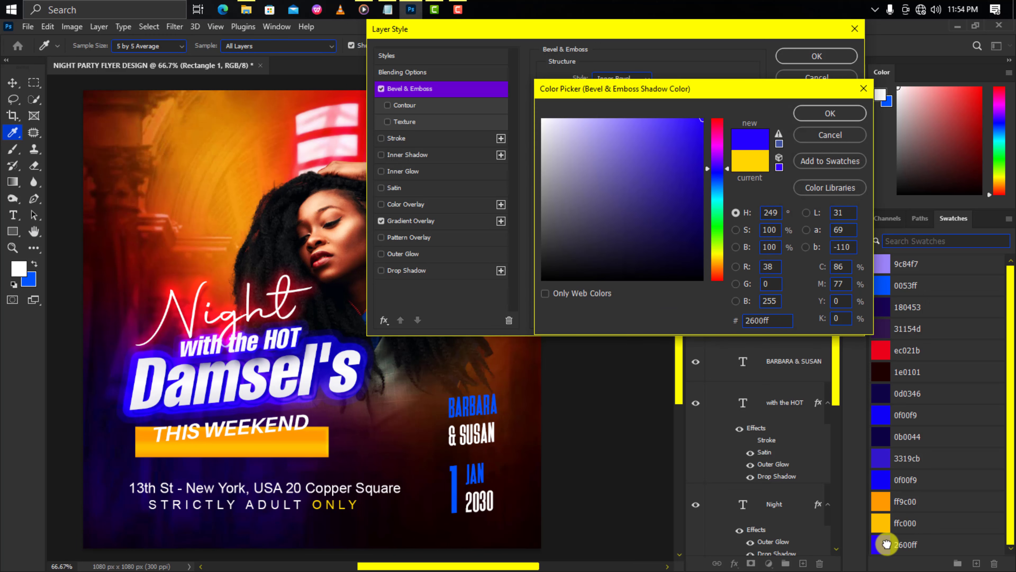
click(830, 114)
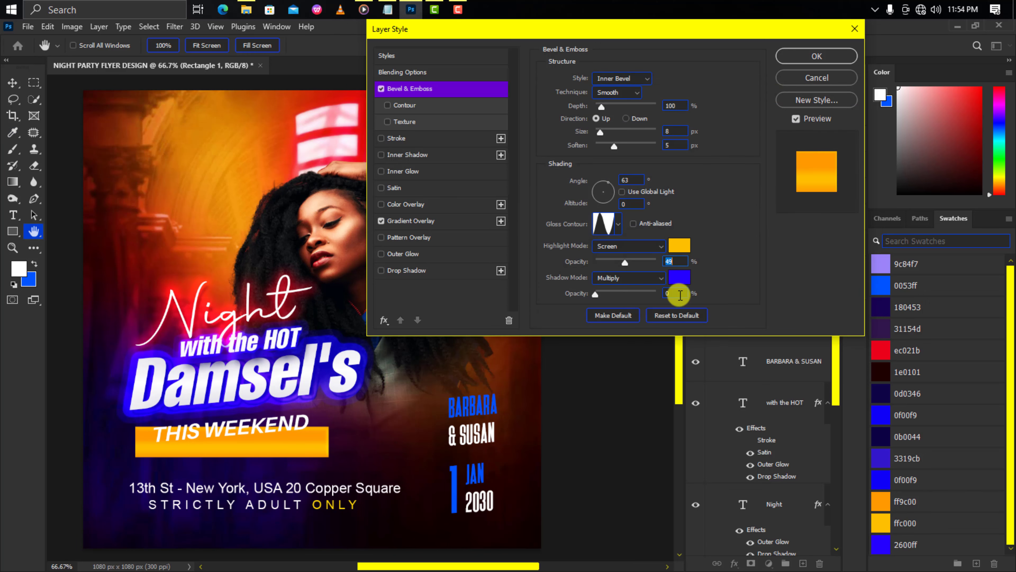
text(50)
Step: Apply the bevel style and skew the orange bar so its right side rises
click(805, 56)
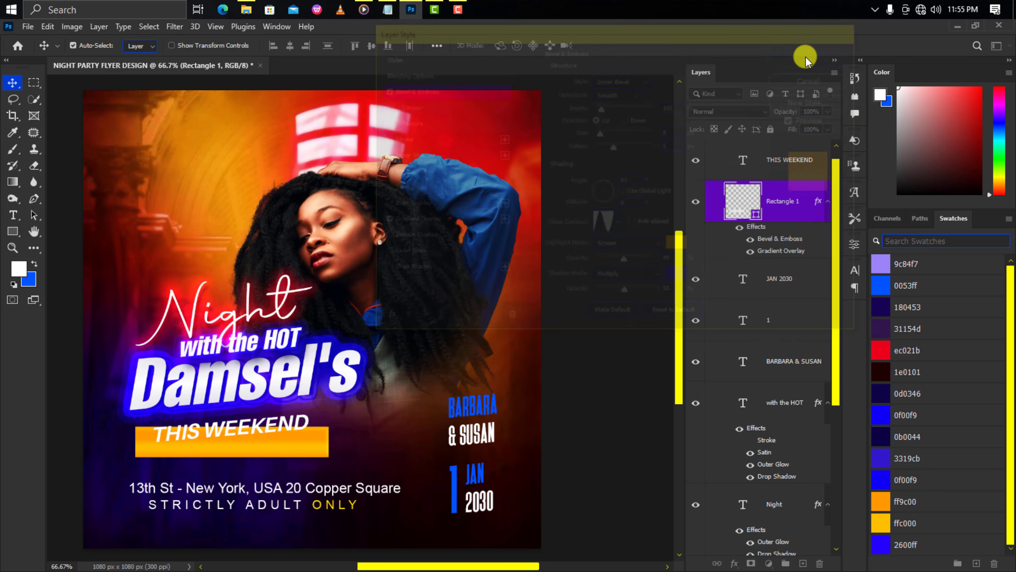
key(ctrl+t)
right_click(329, 436)
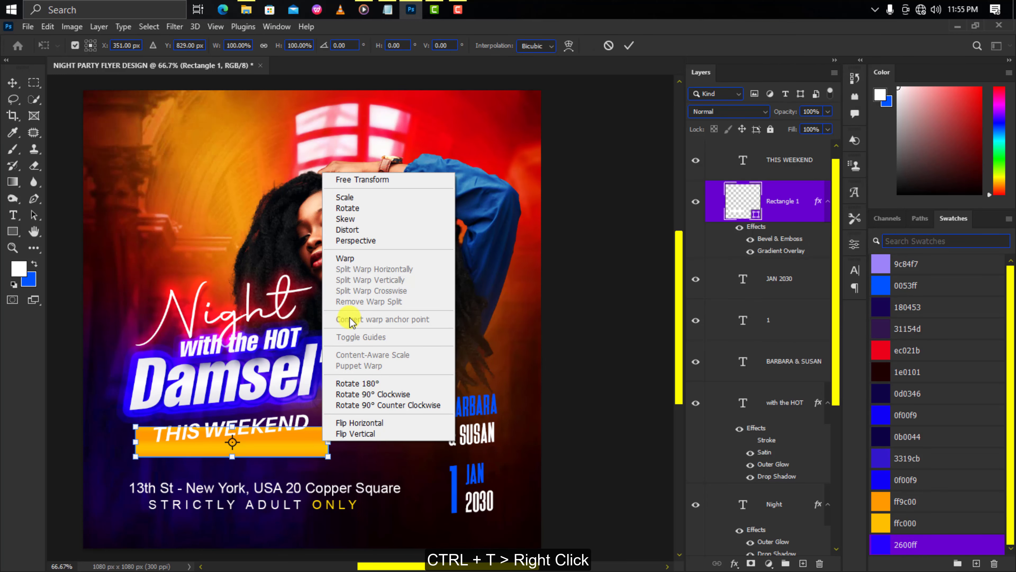
click(368, 220)
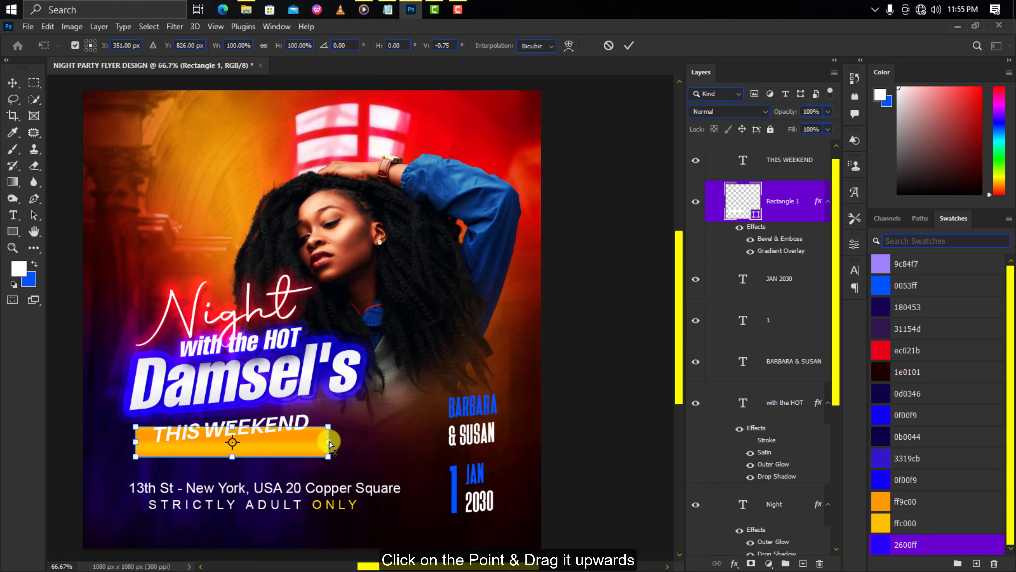
drag(328, 442, 328, 421)
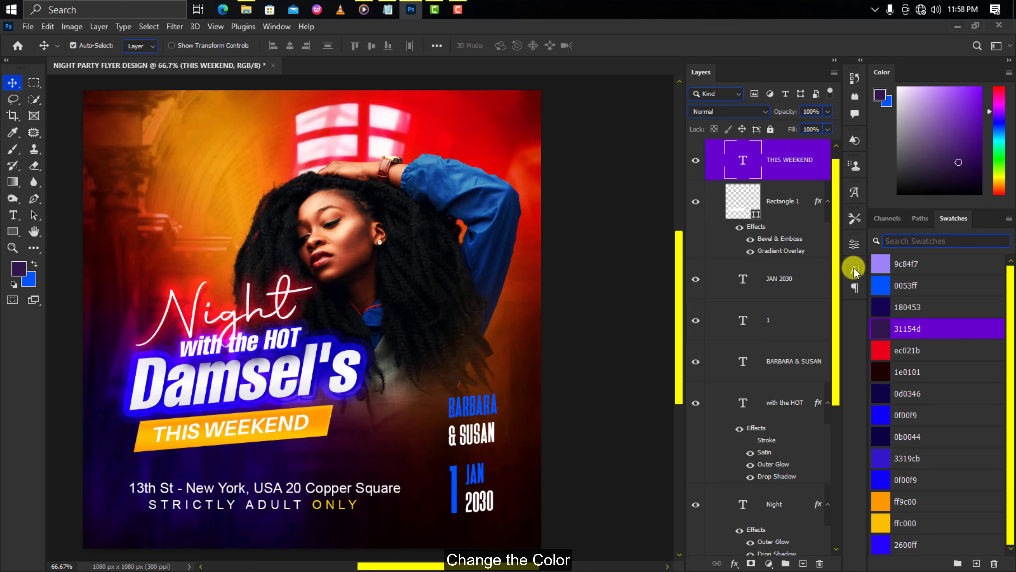
Step: Make THIS WEEKEND dark purple 31154d in the Black Italic font style
click(854, 269)
click(830, 342)
click(883, 328)
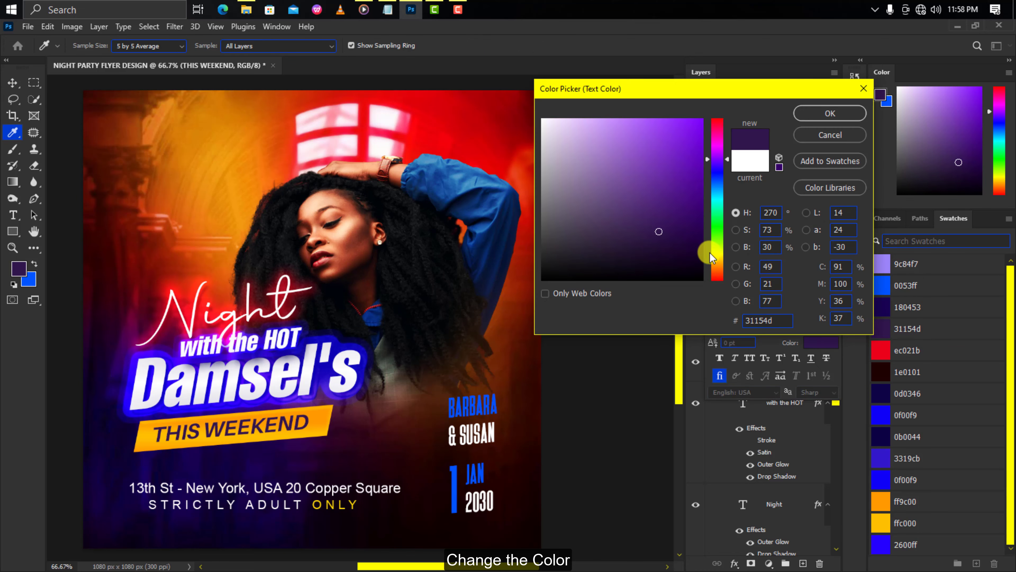
click(702, 250)
click(829, 114)
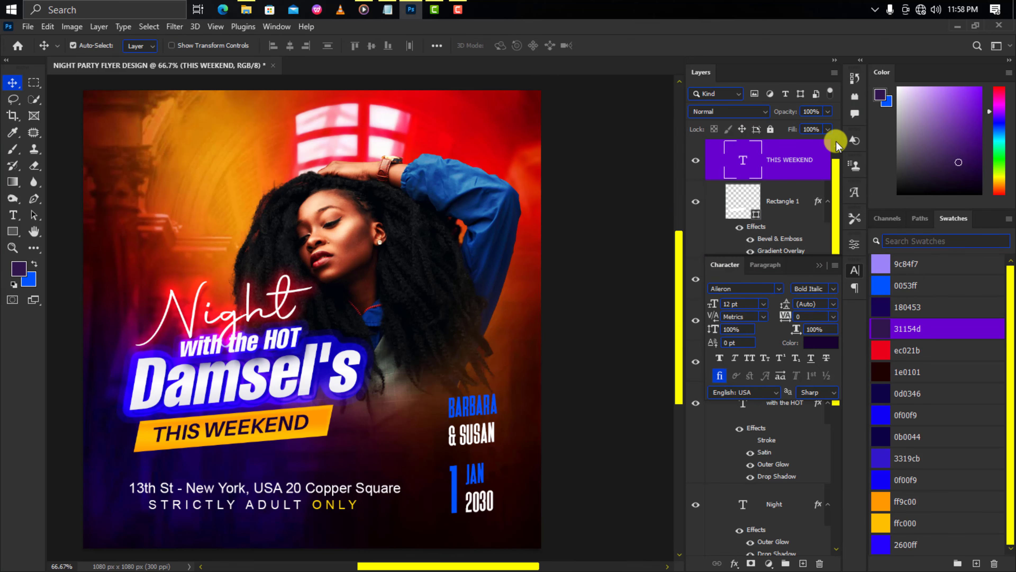
click(831, 291)
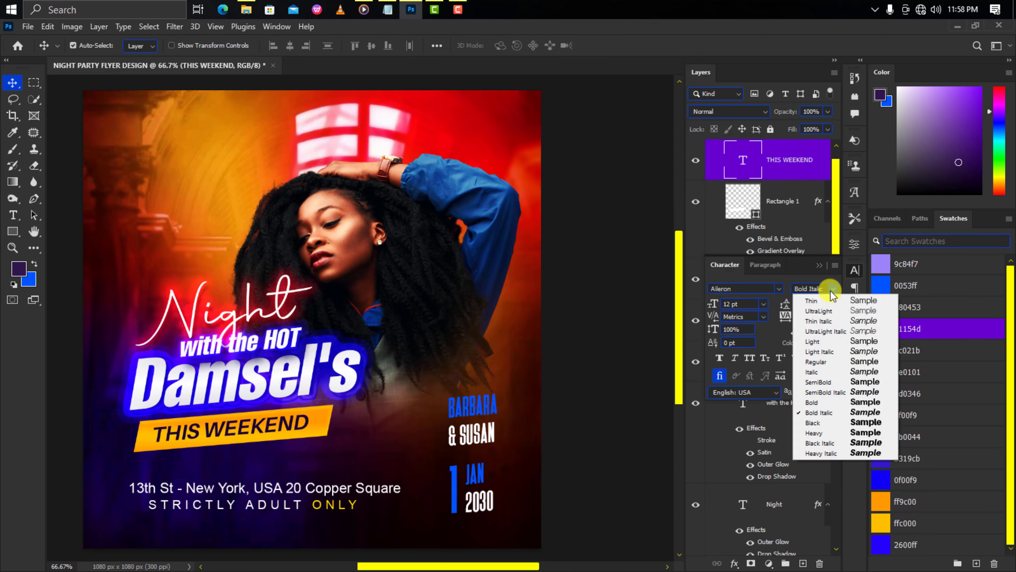
click(828, 438)
click(781, 210)
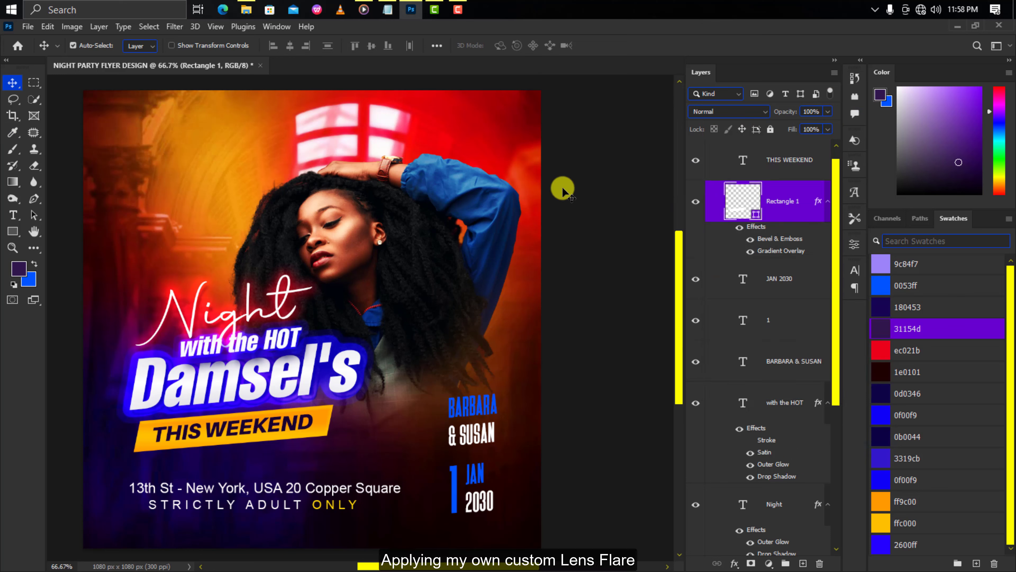
Step: Place the L Flare image embedded just below THIS WEEKEND, blended in Hard Light mode
click(28, 32)
click(68, 265)
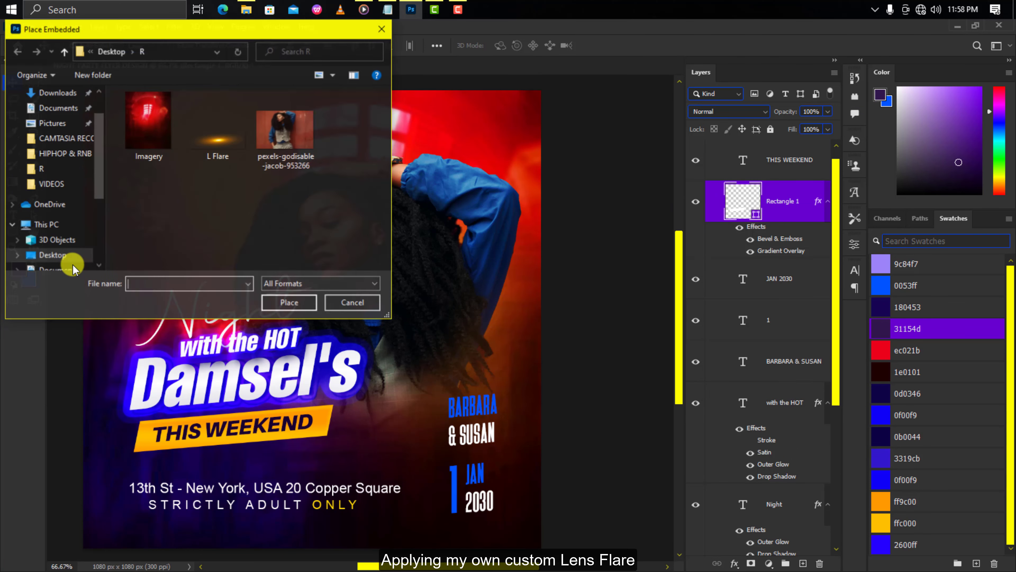
click(218, 138)
click(280, 303)
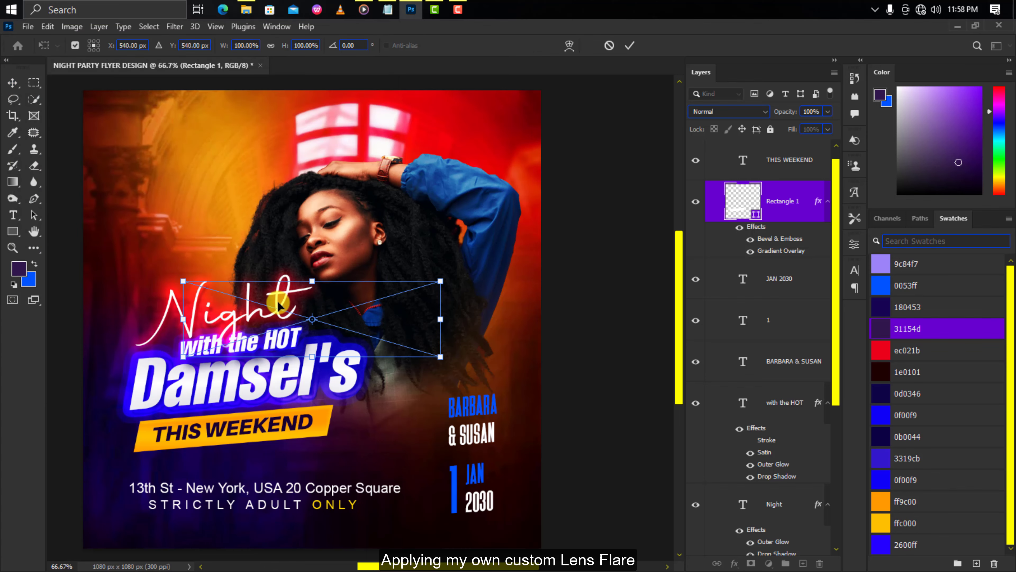
drag(308, 317, 238, 444)
key(Return)
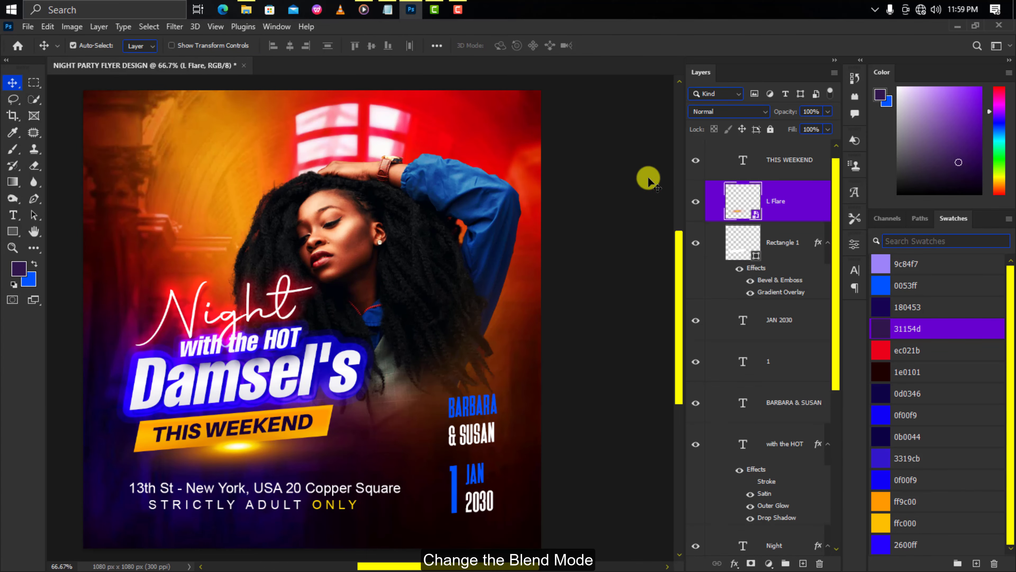
click(725, 112)
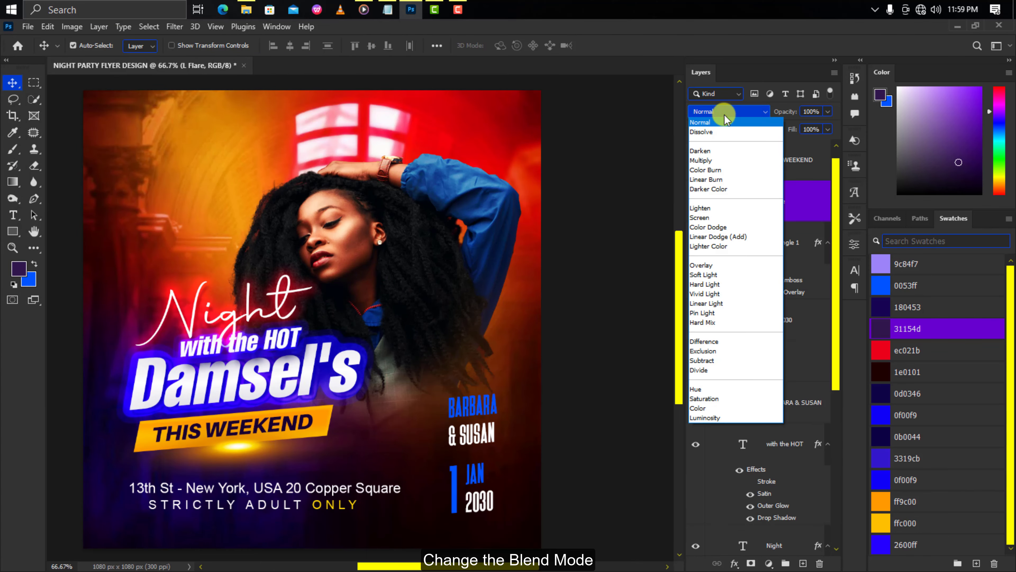
click(735, 281)
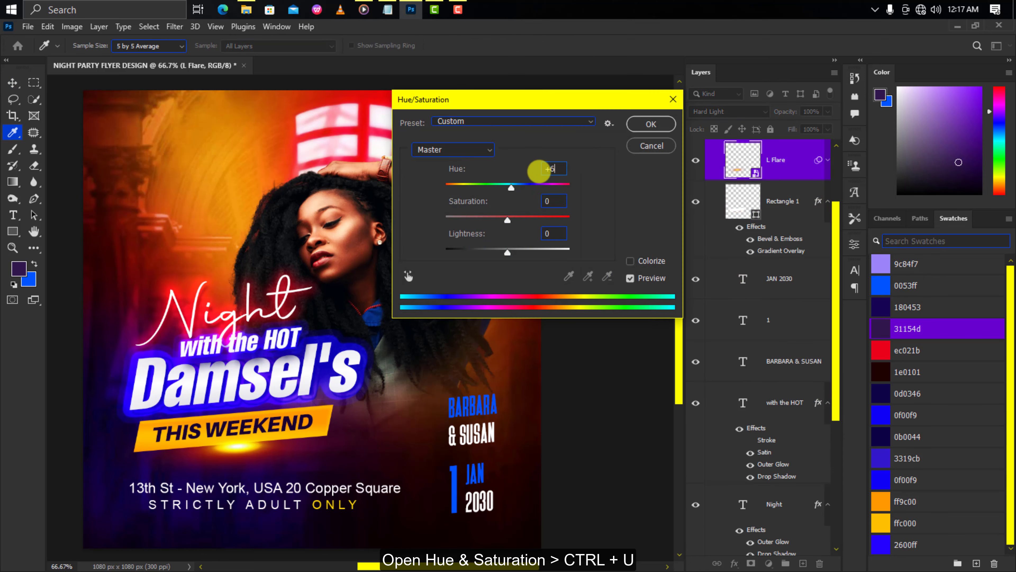
Step: Add a Hue/Saturation filter to the flare: Reds hue +45 with widened range, Yellows saturation 66
click(472, 154)
click(472, 172)
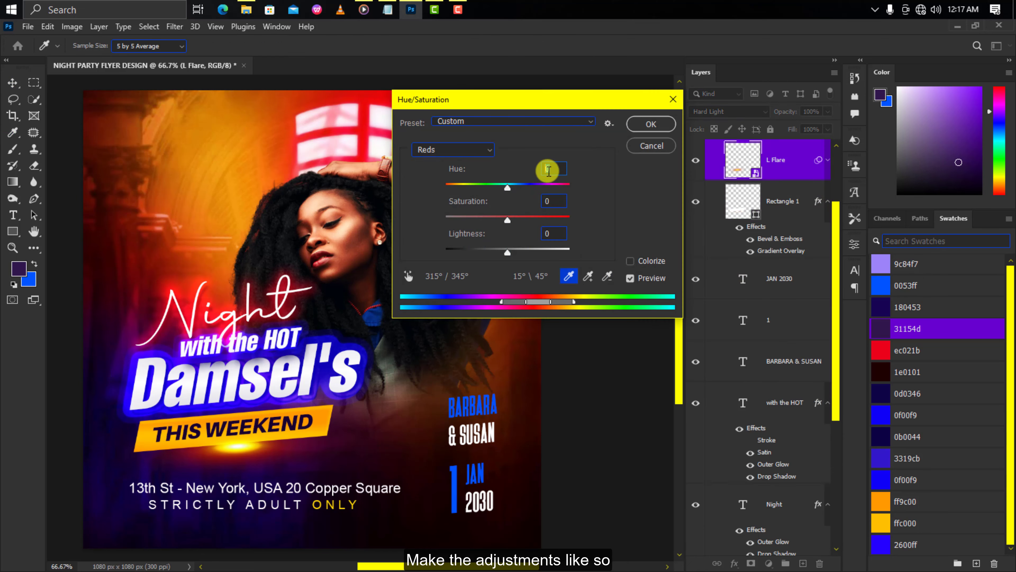
text(45)
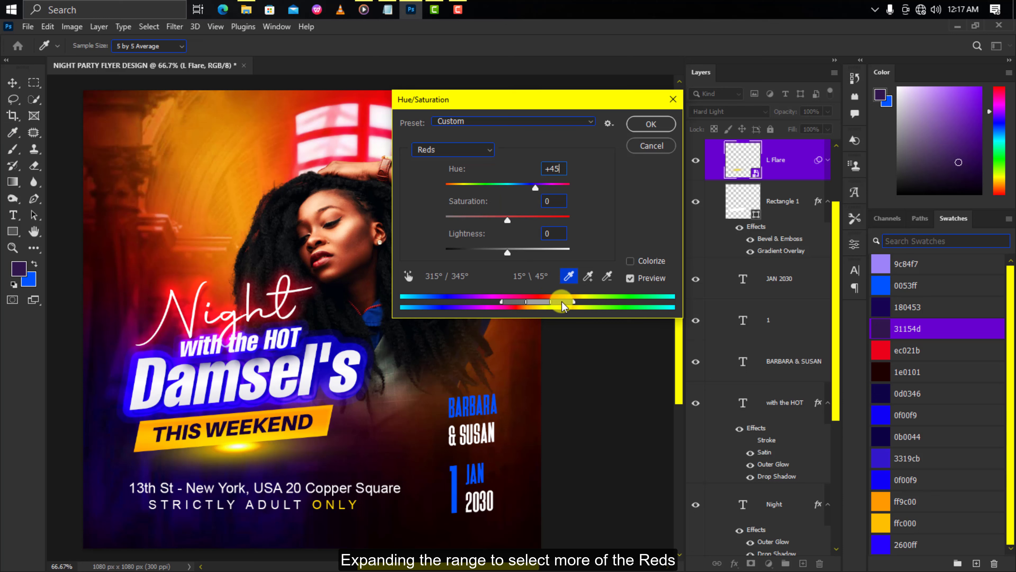
drag(526, 302, 513, 308)
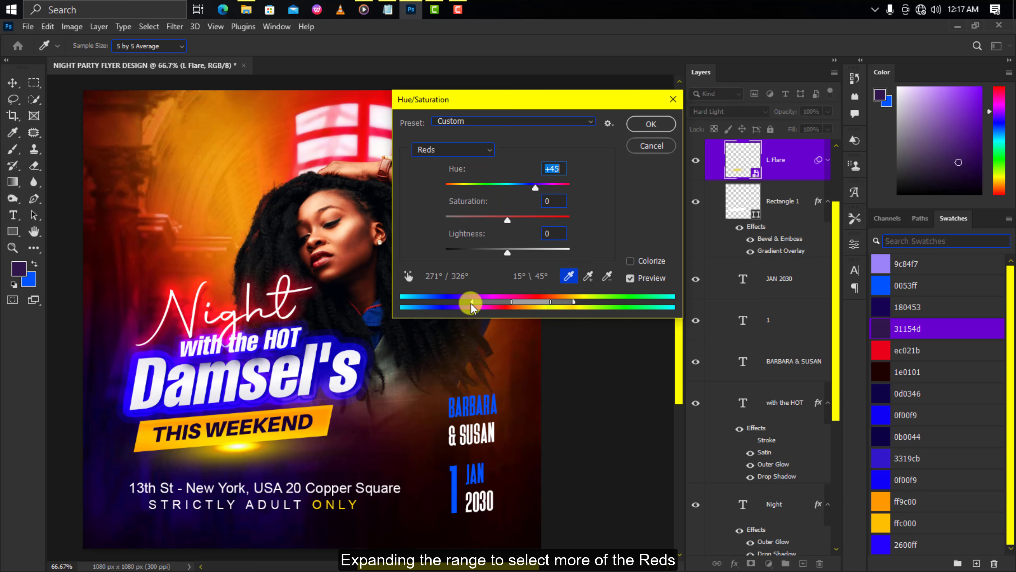
drag(460, 309, 460, 309)
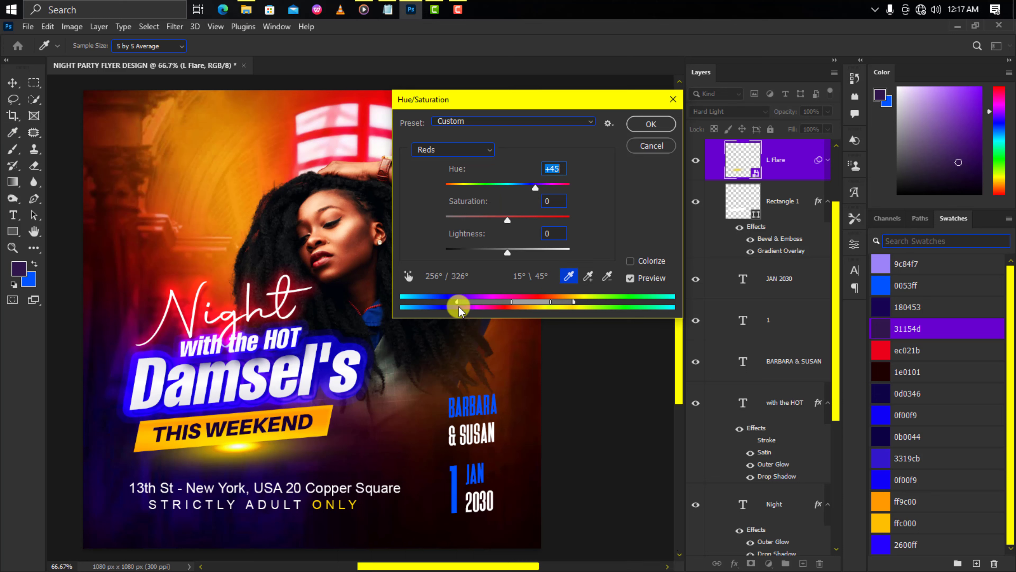
click(470, 152)
click(472, 188)
text(+66)
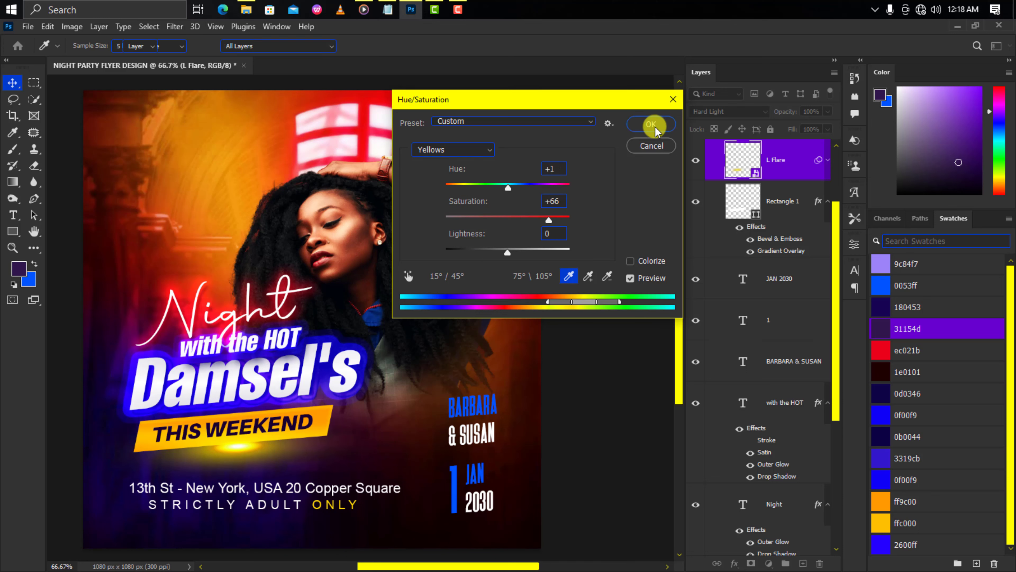
click(651, 124)
Step: Squash the flare into a thin streak under THIS WEEKEND, then duplicate and stretch the copy wider
key(ctrl+t)
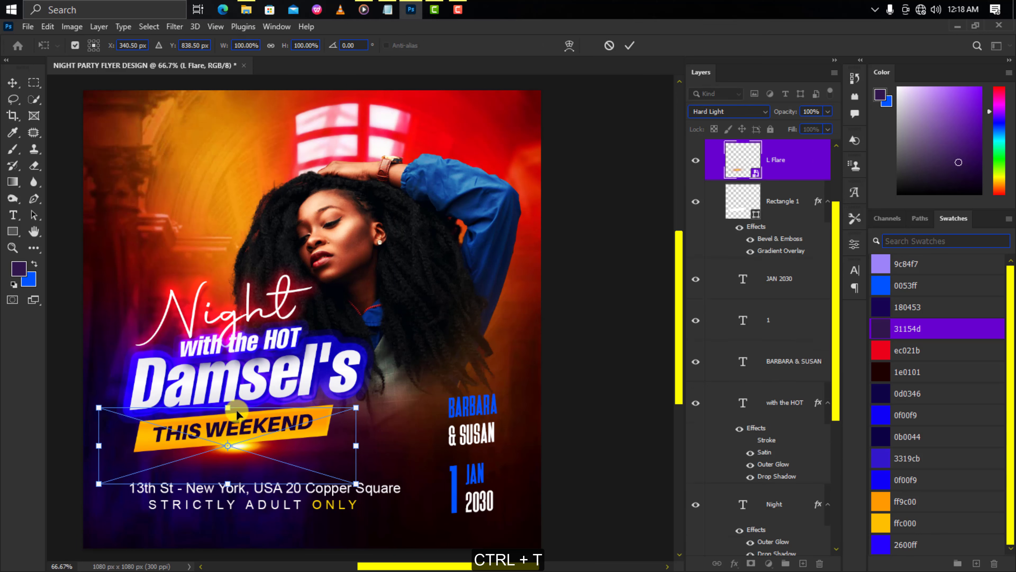
drag(357, 483, 280, 456)
key(Return)
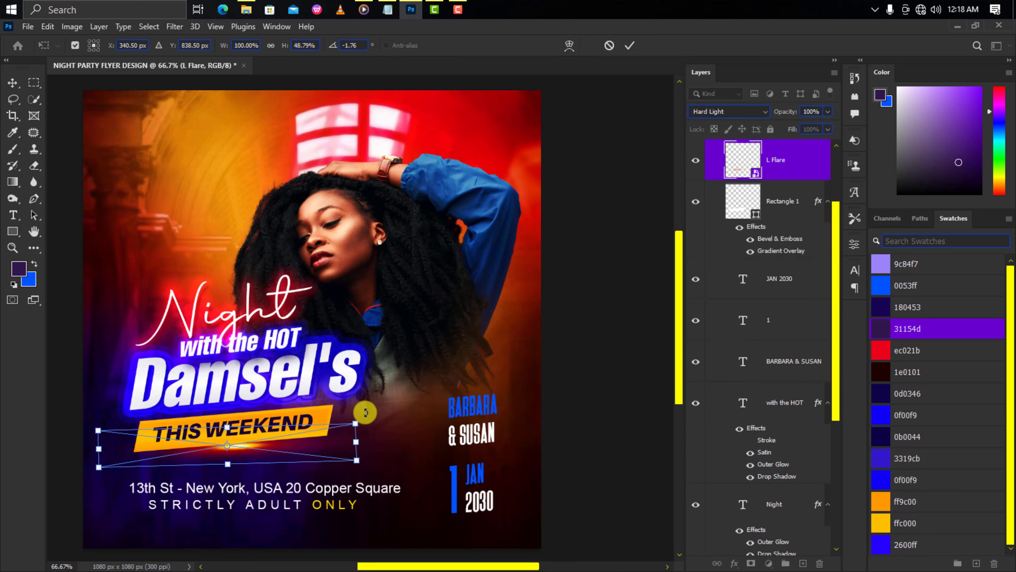
key(ctrl+j)
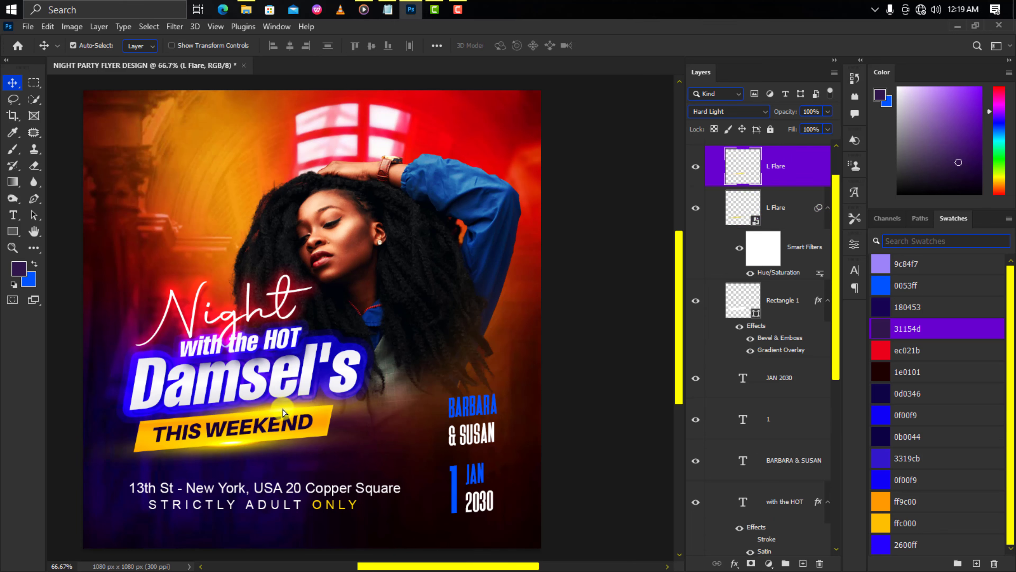
key(ctrl+t)
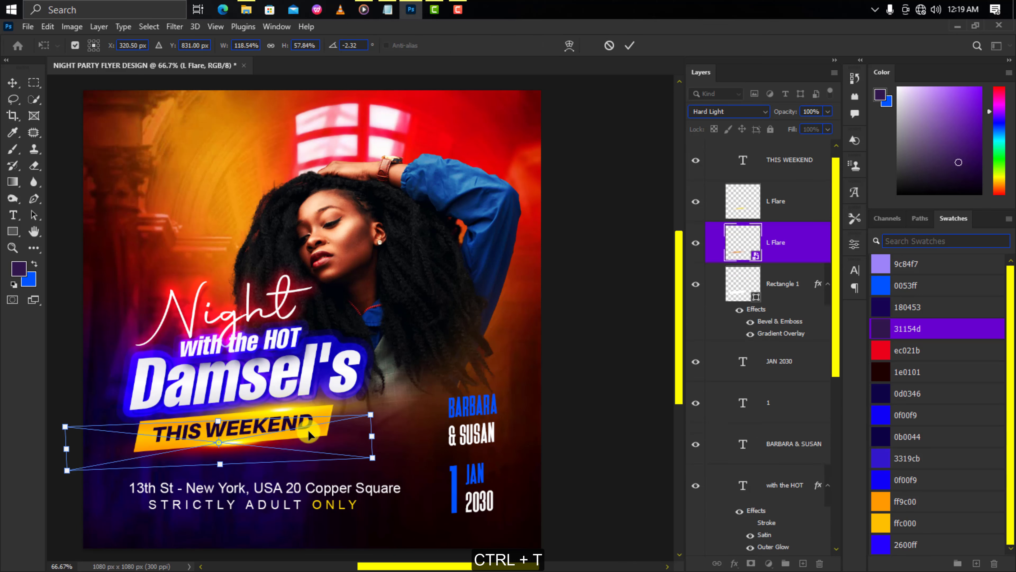
drag(369, 437, 387, 433)
key(Return)
key(ctrl+minus)
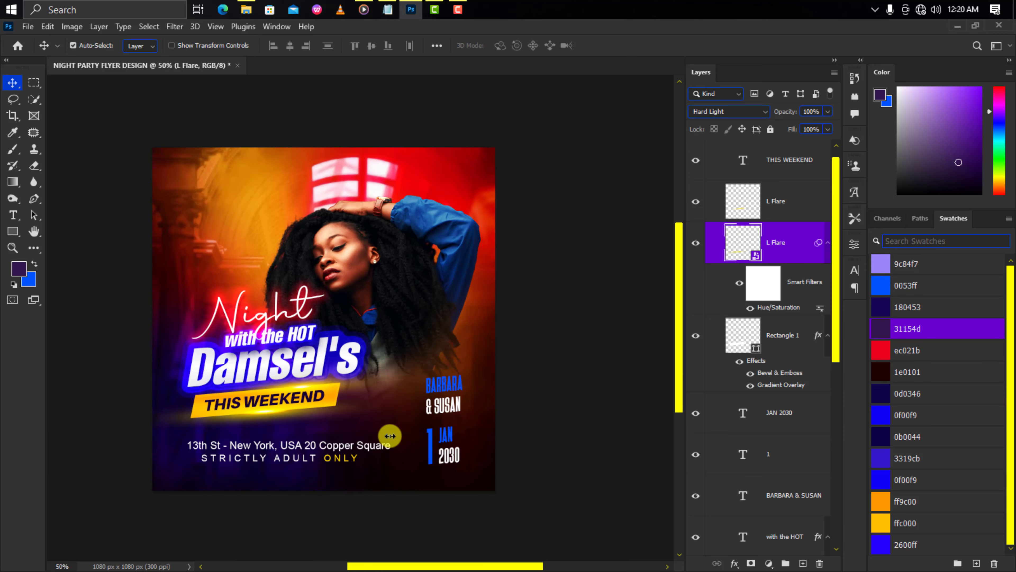
Step: Duplicate the orange bar to the flyer's top as a thinner, tilted, wider banner at 50% opacity
click(343, 412)
key(ctrl+j)
key(ctrl+t)
drag(248, 406, 317, 170)
drag(422, 154, 413, 143)
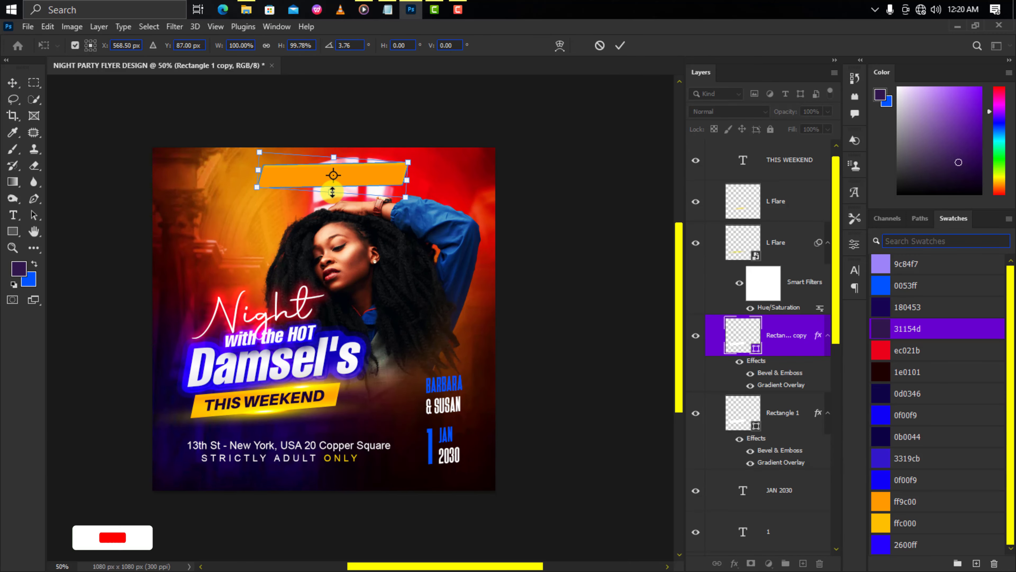
drag(338, 158, 333, 157)
drag(408, 177, 425, 163)
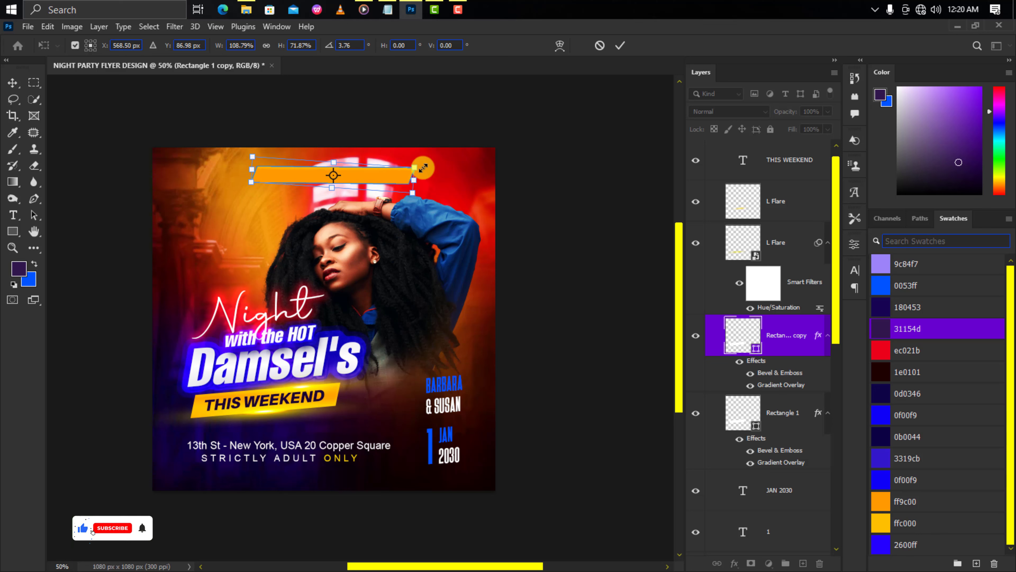
key(Return)
click(812, 112)
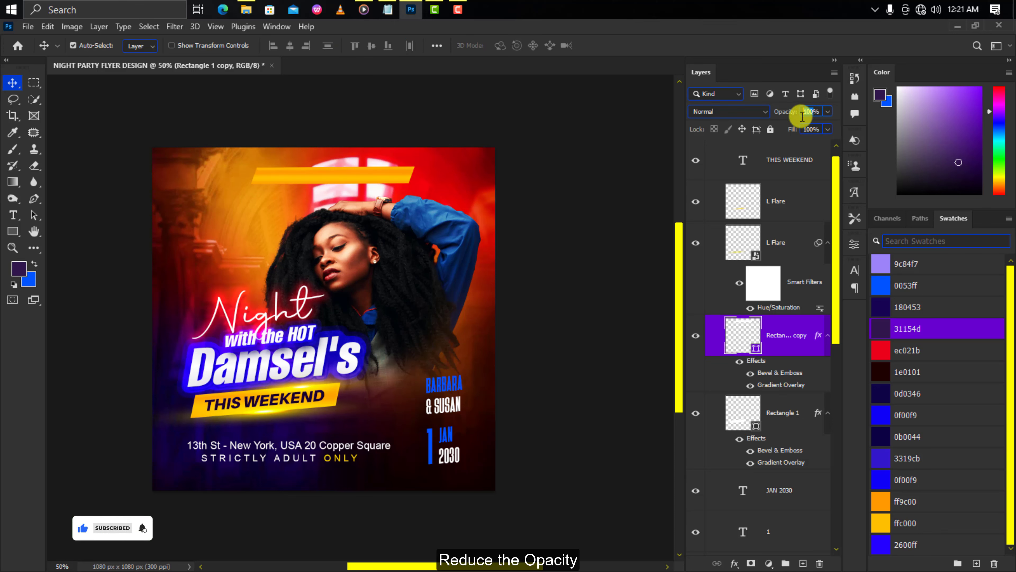
text(50)
key(Return)
Step: Copy the address text to the top, colour it dark purple 31154d, and retype it 'INTERSCOPE PRESENTS'
click(306, 442)
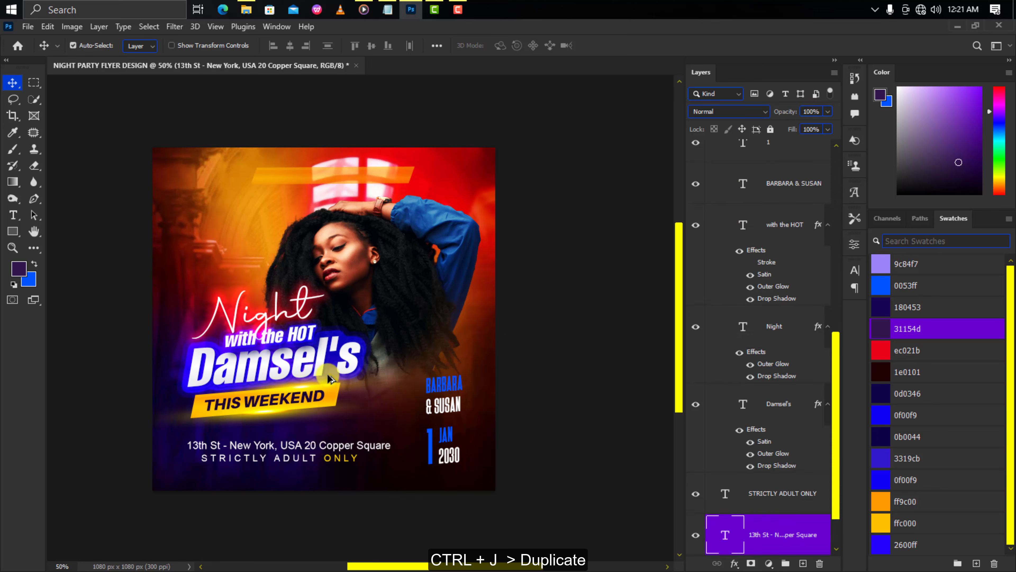
key(ctrl+j)
drag(328, 378, 378, 208)
drag(757, 536, 768, 145)
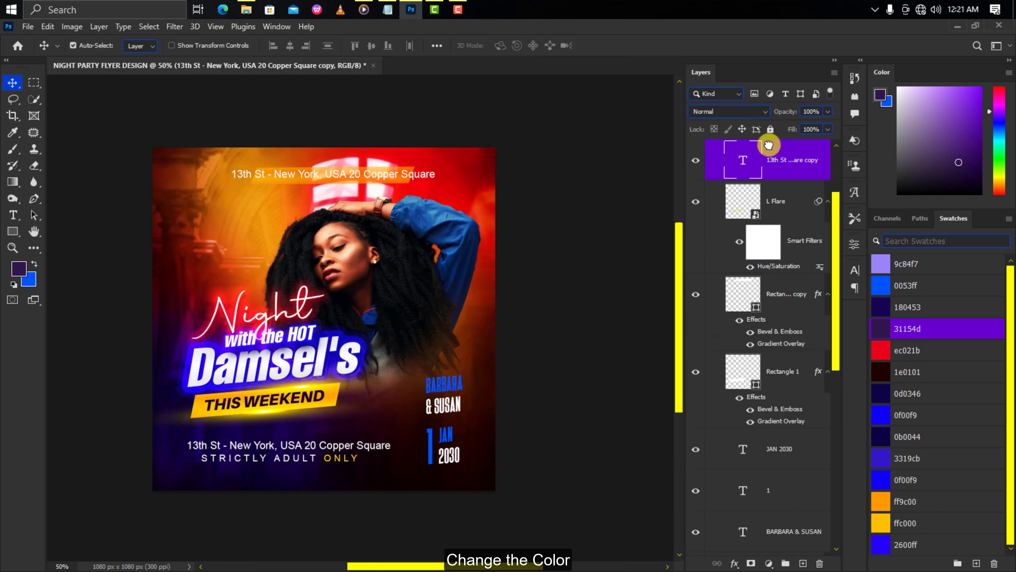
click(880, 330)
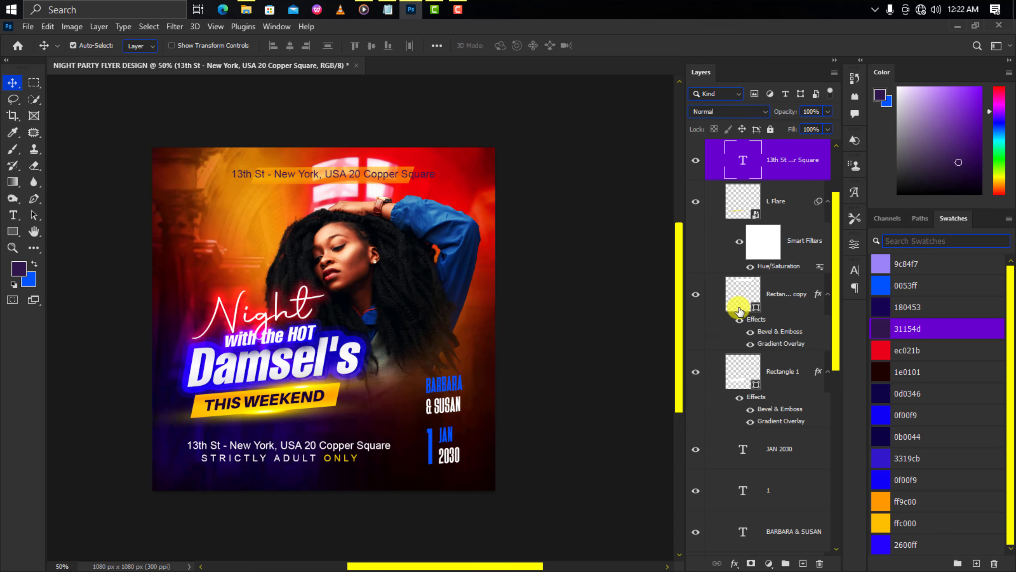
key(t)
click(344, 177)
key(ctrl+a)
text(INTERSCOPE PRESENTS)
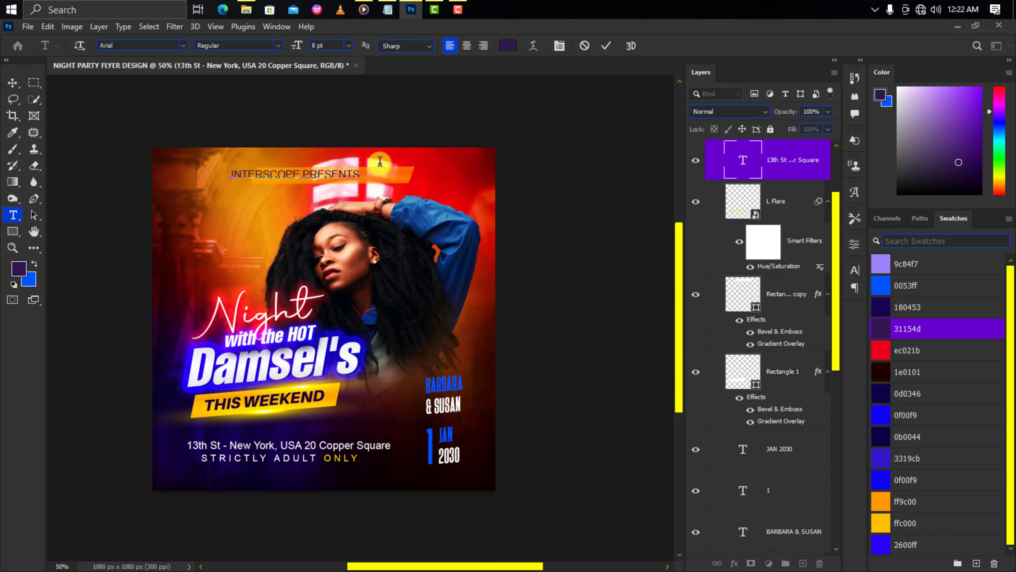
click(605, 47)
key(v)
Step: Set INTERSCOPE PRESENTS to Aileron Bold Italic with tracking 480 at 6 pt
click(855, 271)
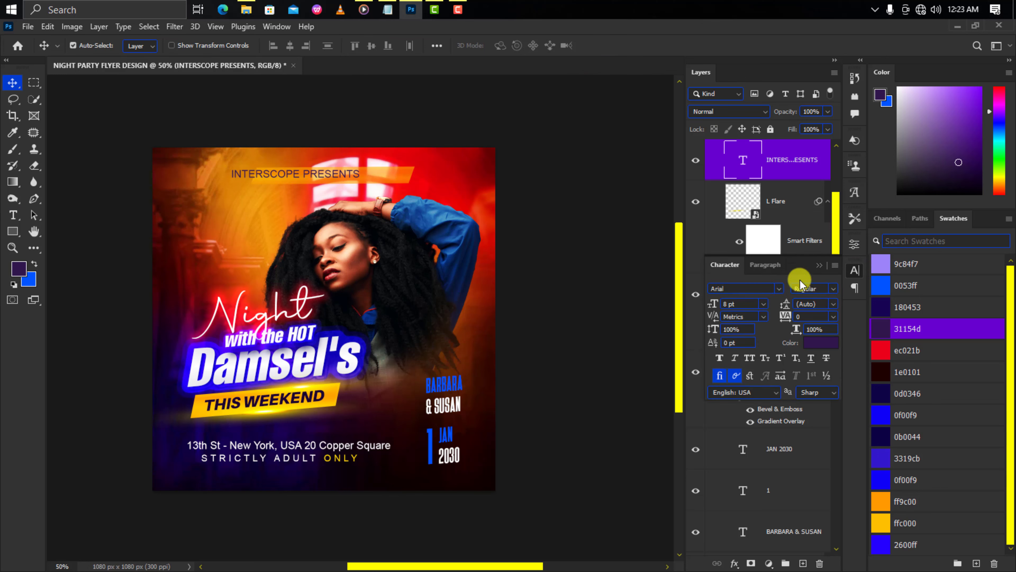
click(779, 288)
click(763, 365)
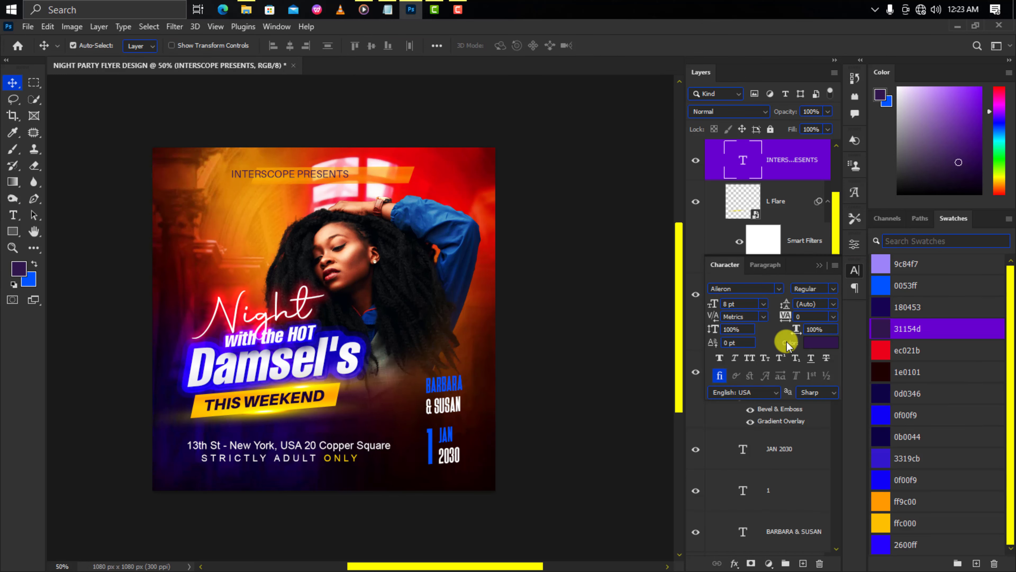
click(834, 289)
click(830, 415)
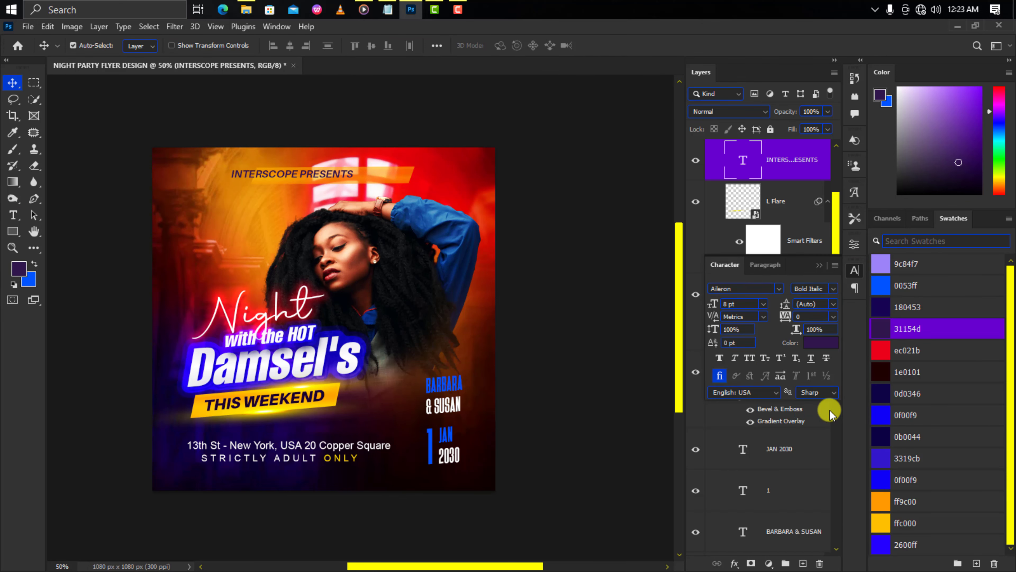
text(480)
key(Return)
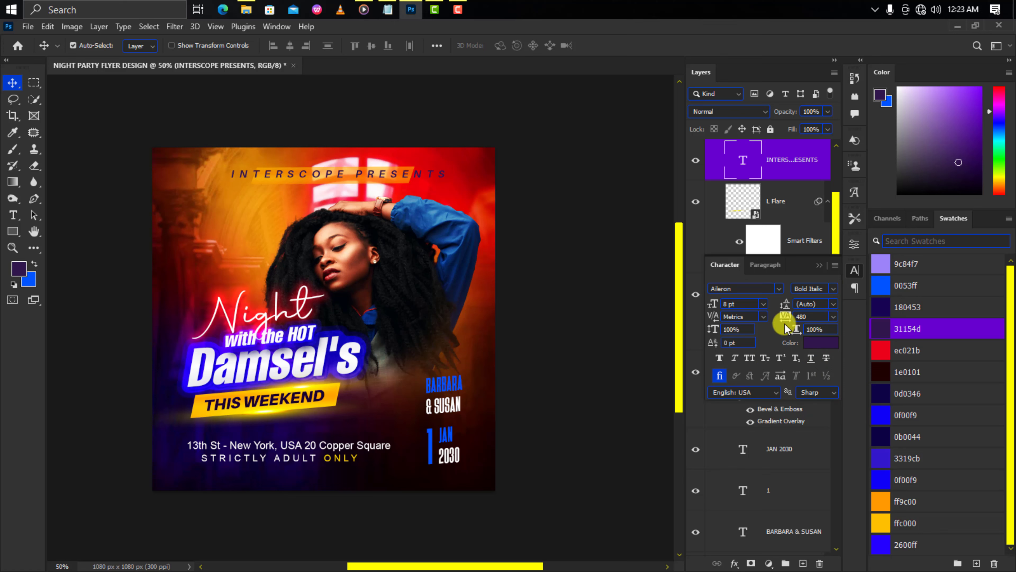
drag(714, 308, 426, 203)
click(329, 179)
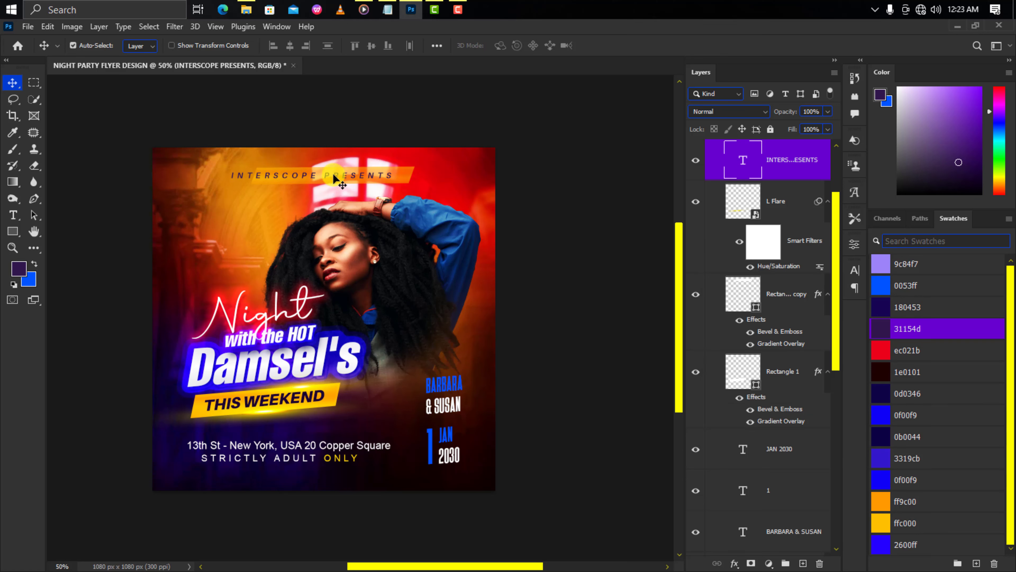
Step: Resize the orange banner bar copy behind INTERSCOPE PRESENTS
click(405, 176)
key(ctrl+t)
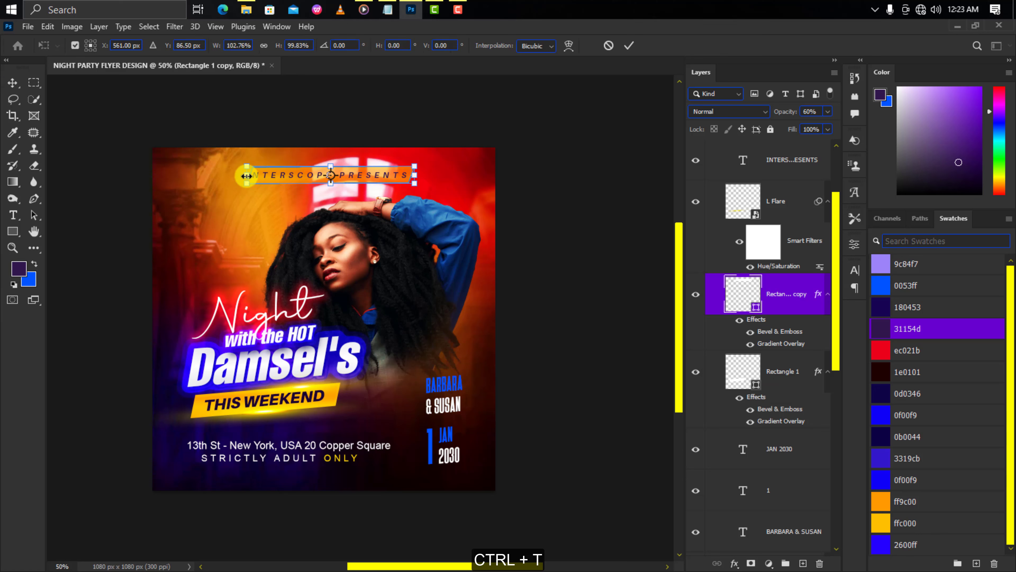
key(Return)
key(ctrl+plus)
Step: Duplicate Rectangle 1 with L Flare, rotate near-vertical, shrink, and move beside the guest names
click(776, 372)
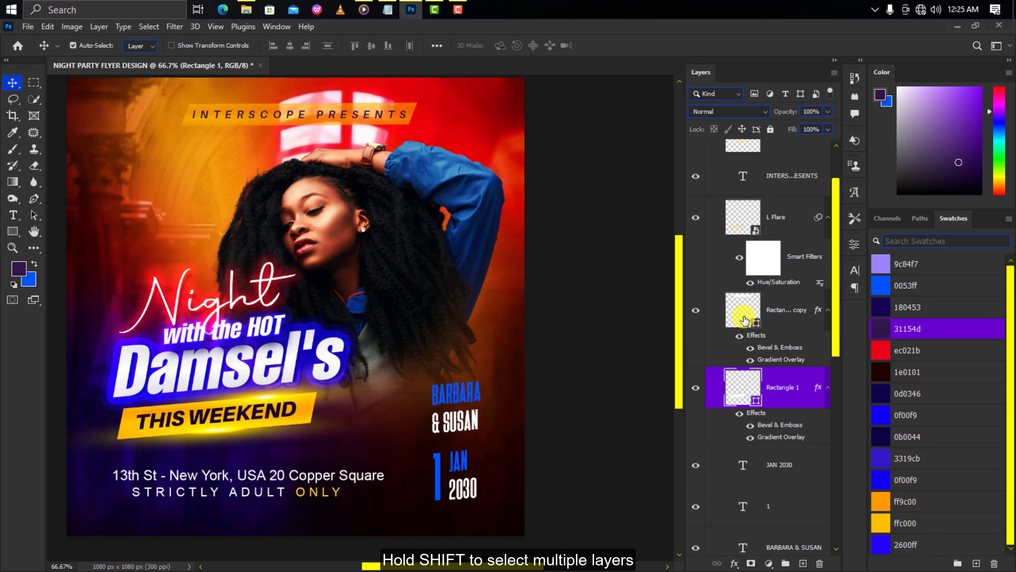
scroll(772, 245, up, 3)
shift+click(780, 220)
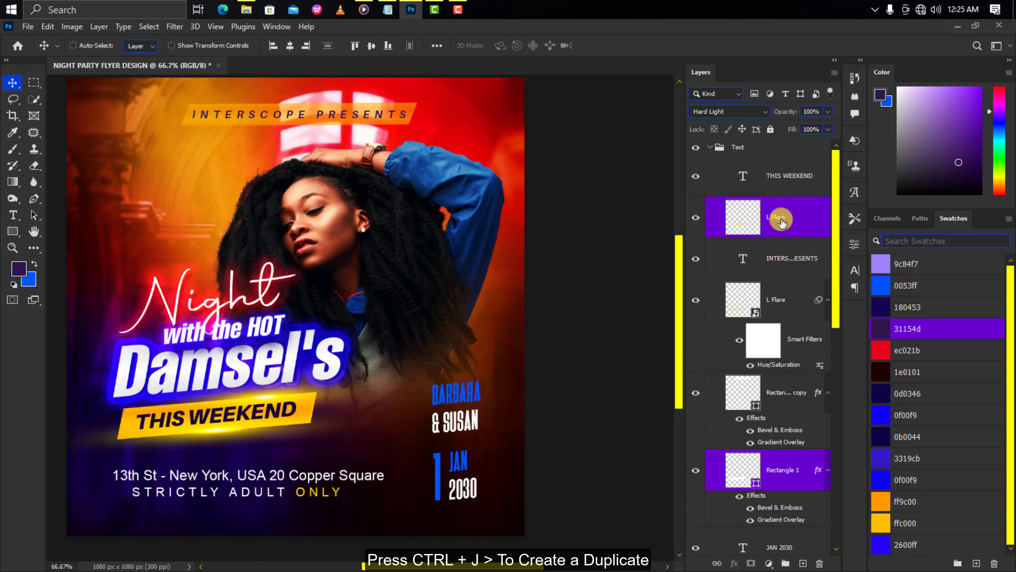
key(ctrl+j)
key(ctrl+t)
drag(302, 406, 434, 368)
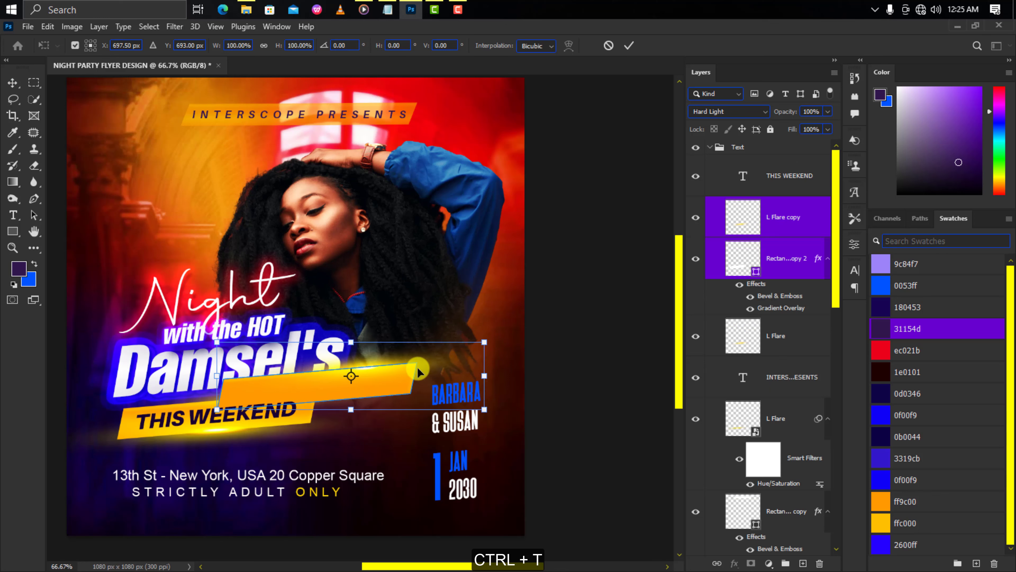
drag(459, 285, 354, 295)
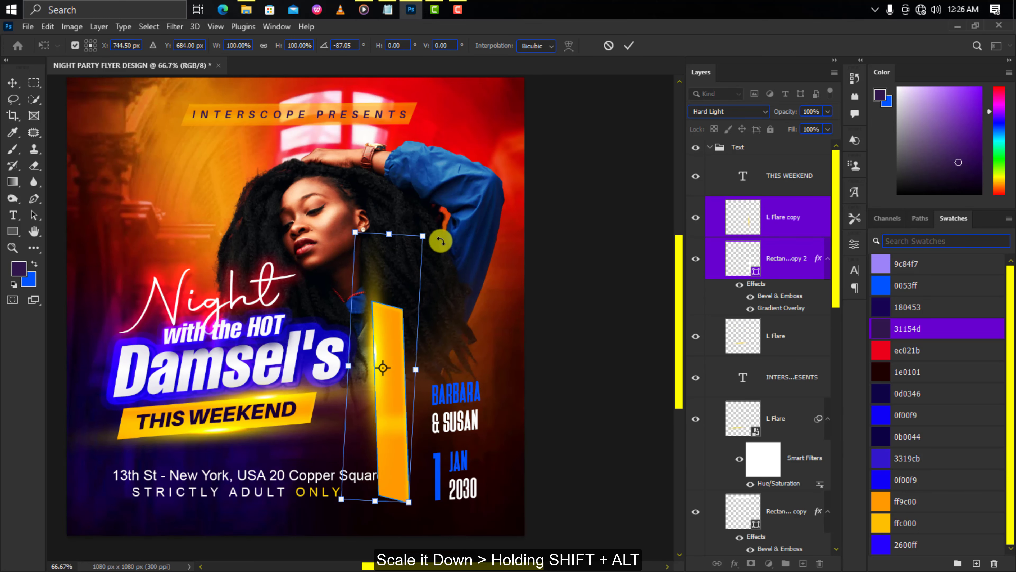
drag(440, 243, 413, 314)
mouse_move(392, 396)
mouse_down()
mouse_move(424, 440)
mouse_move(435, 505)
mouse_up()
Step: Flip the vertical bar vertically and move its flare glow to the bar's left side
right_click(424, 440)
click(435, 421)
key(Return)
key(ctrl+t)
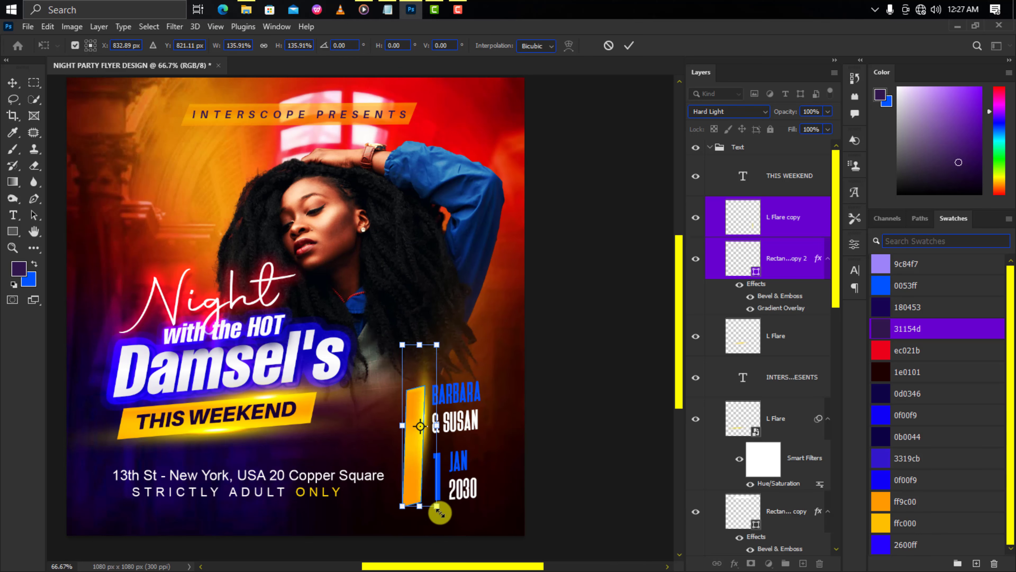
key(Return)
drag(438, 502, 377, 455)
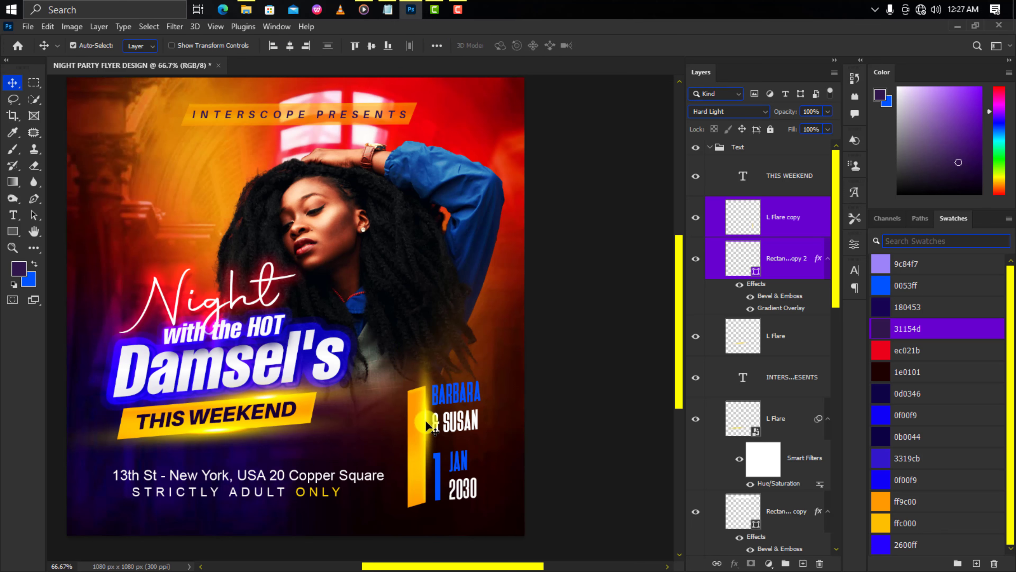
Step: Duplicate the address text and retype the copy as 'SPECIAL GUESTS'
click(296, 474)
key(ctrl+j)
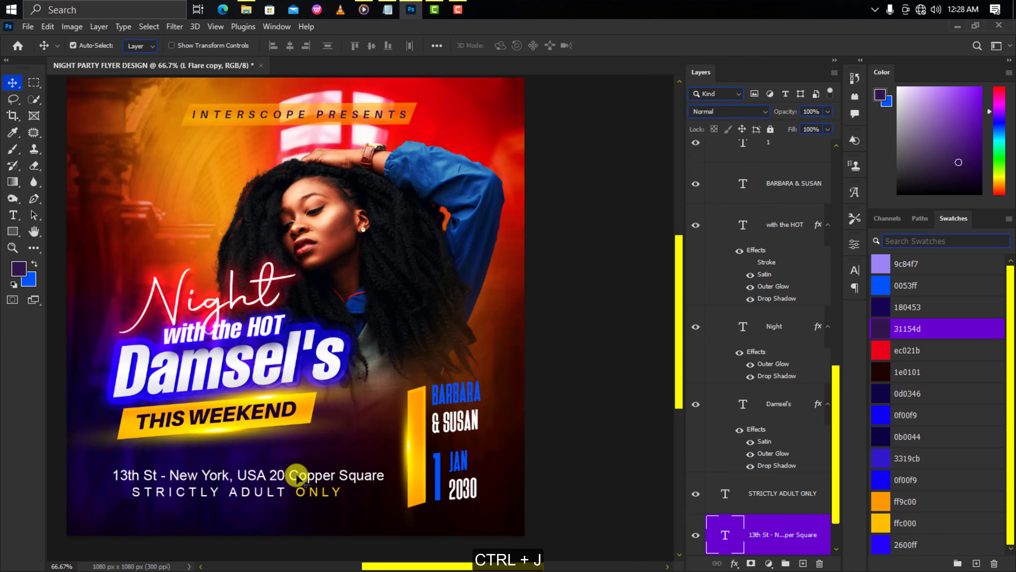
drag(296, 474, 395, 283)
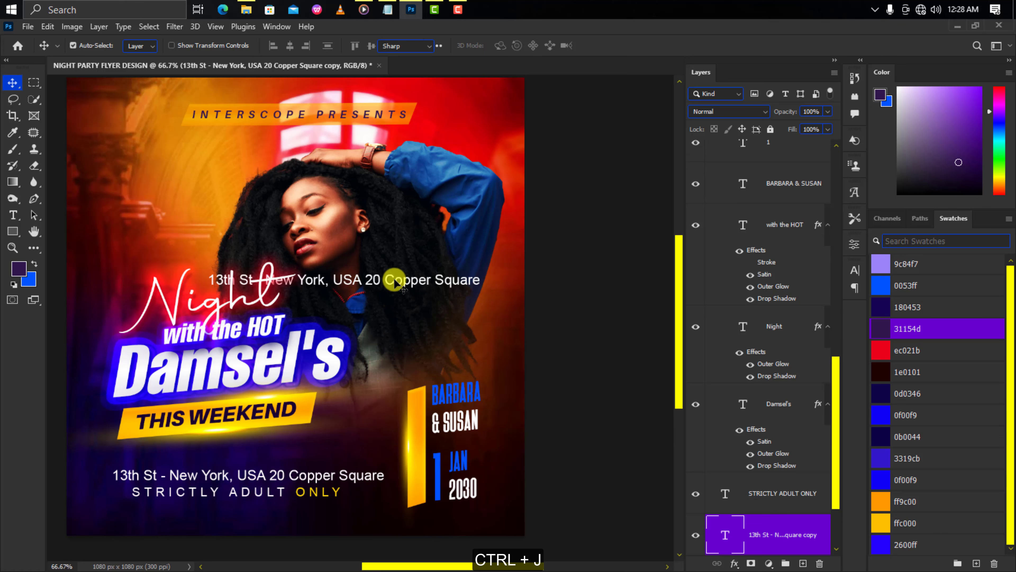
double_click(396, 283)
text(SPECIAL GUESTS)
click(608, 47)
key(v)
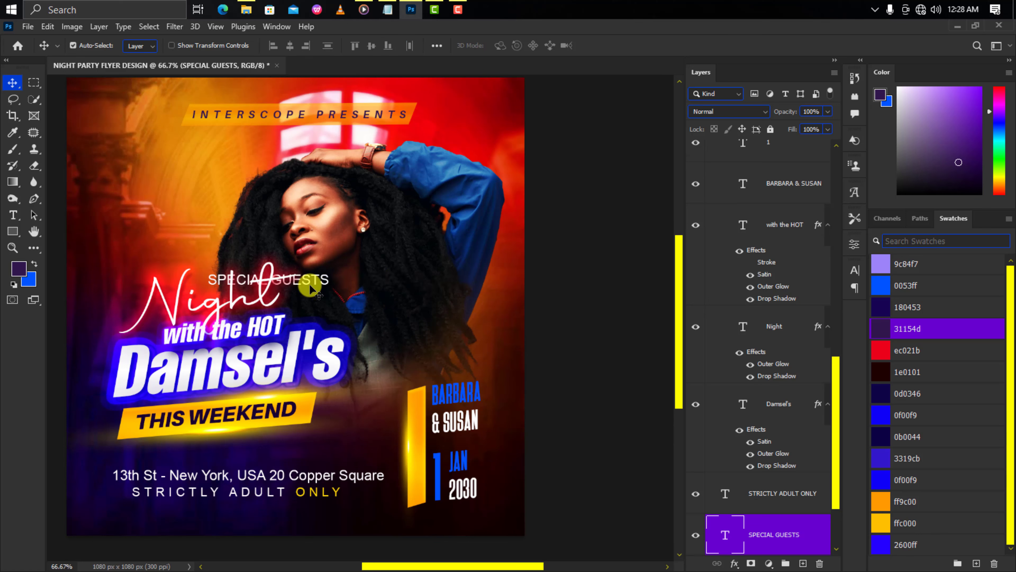
Step: Place SPECIAL GUESTS beside the bar, rotated -90° and scaled down
drag(314, 280, 424, 412)
scroll(760, 168, up, 10)
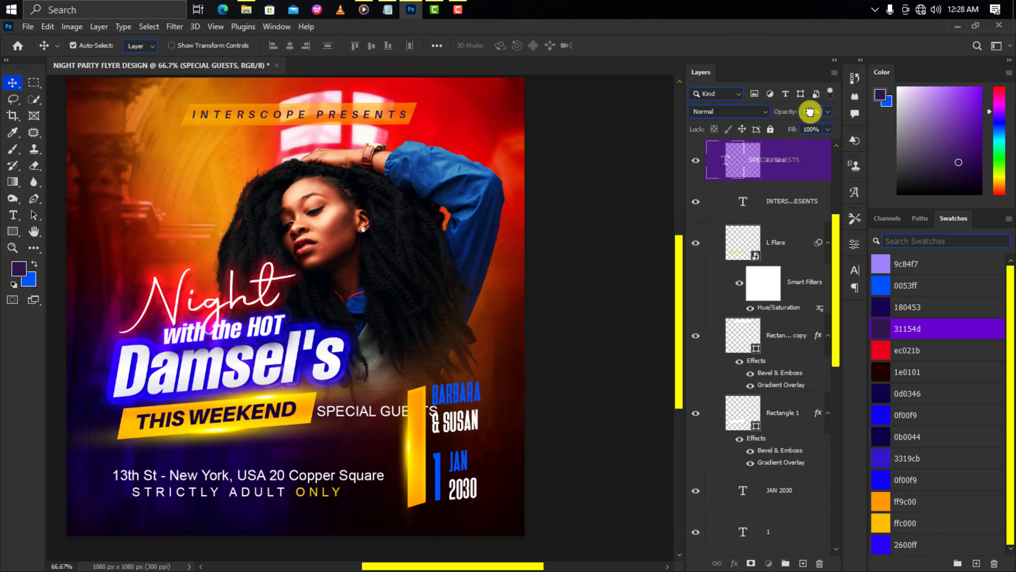
key(ctrl+t)
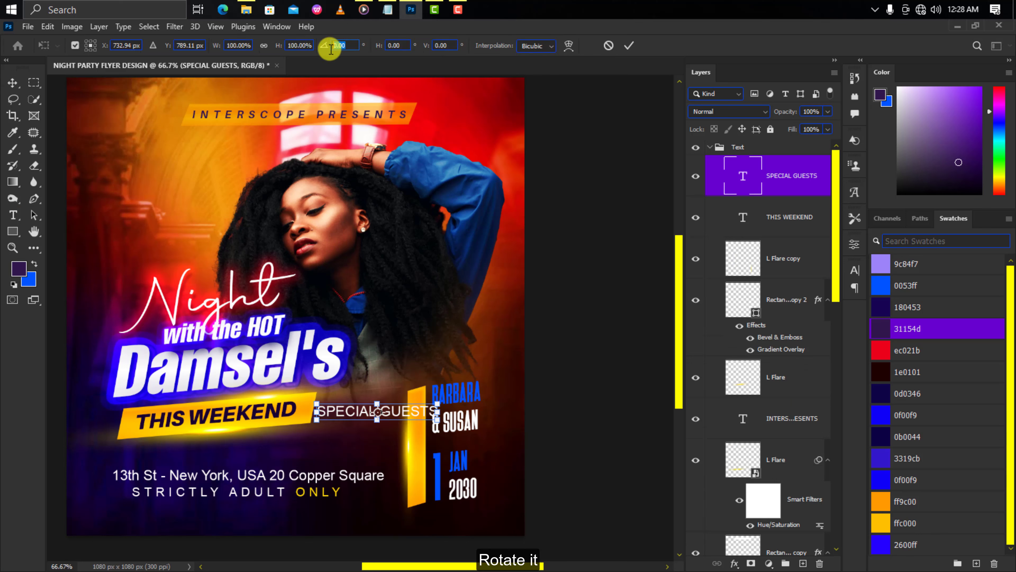
text(-90)
key(Return)
mouse_move(383, 349)
mouse_down()
mouse_move(379, 384)
mouse_move(412, 424)
mouse_up()
key(Return)
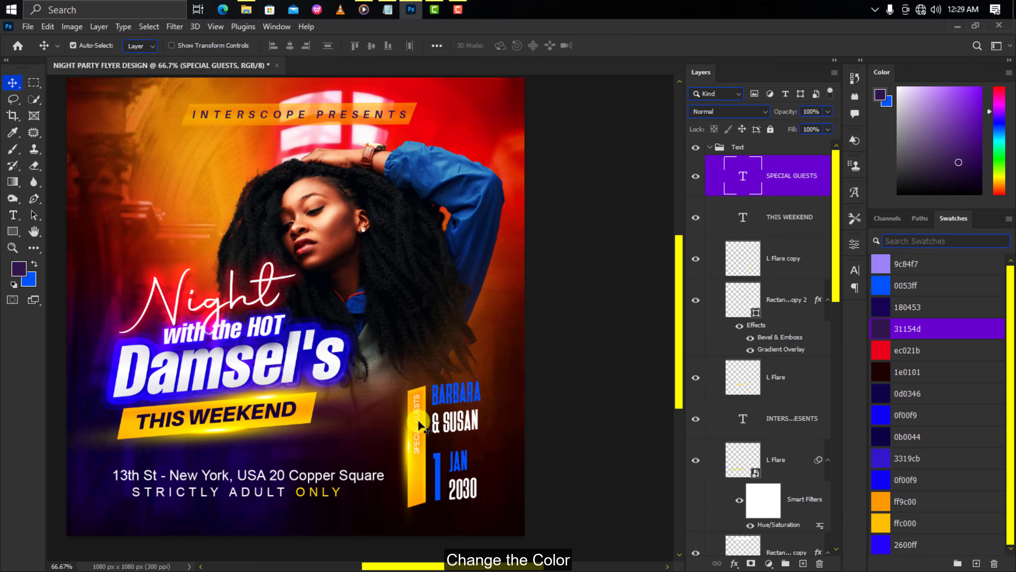
Step: Recolour the SPECIAL GUESTS label dark purple
click(854, 269)
click(821, 343)
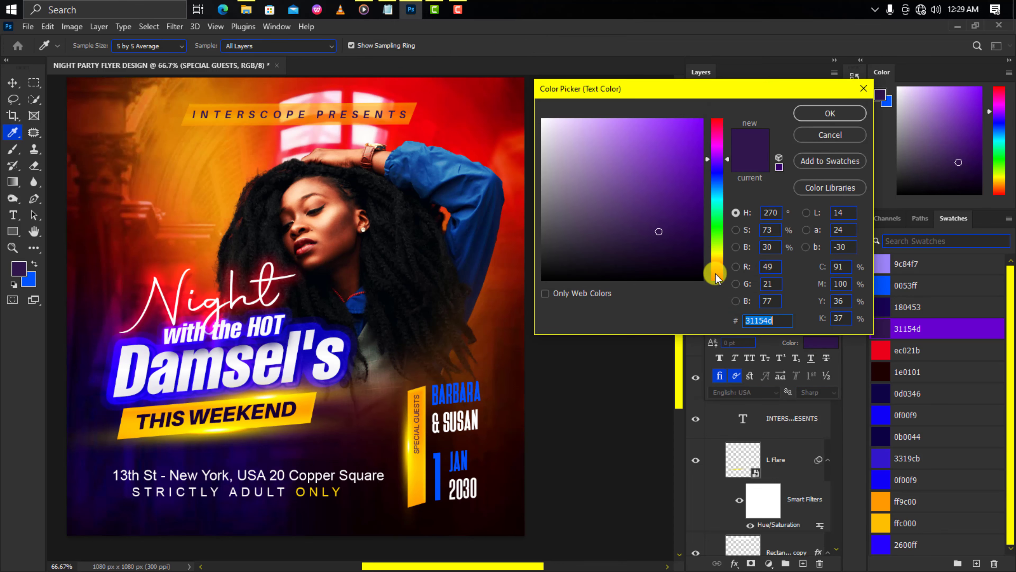
click(700, 242)
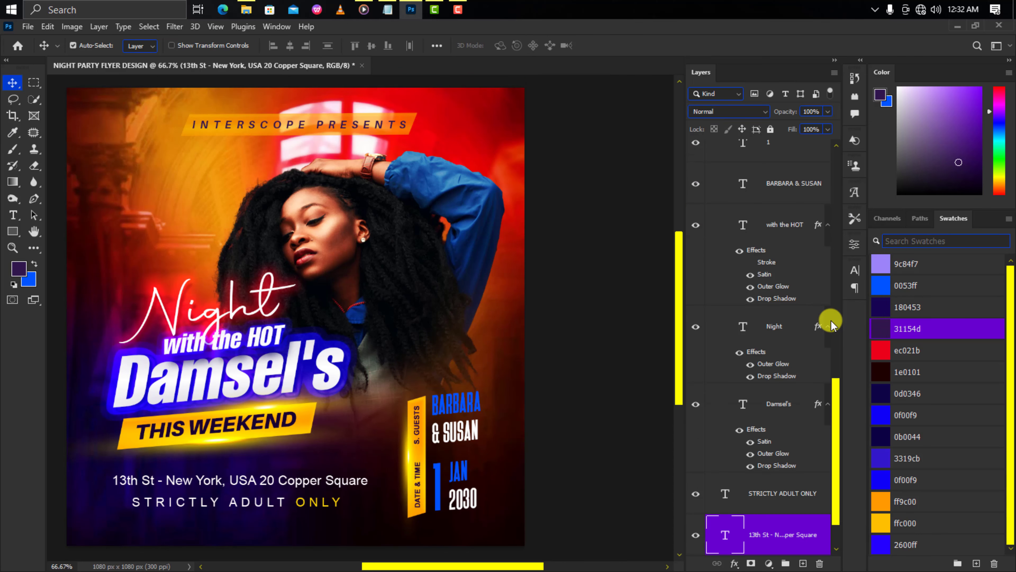
key(ctrl+minus)
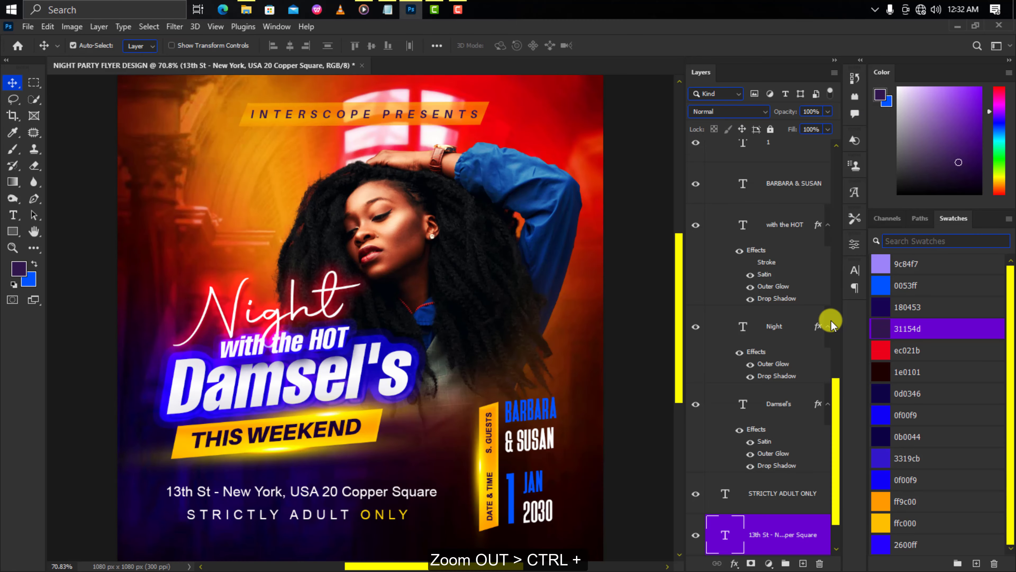
Step: Move the STRICTLY ADULT ONLY and 13th St address layers into the collapsed Text group
key(ctrl+minus)
key(ctrl+plus)
scroll(831, 320, up, 3)
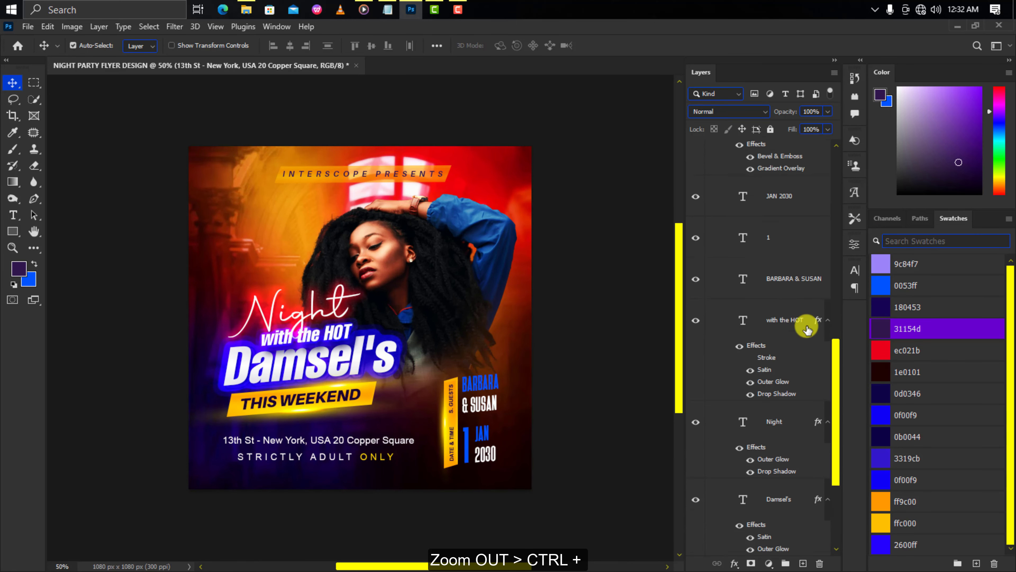
scroll(820, 312, up, 3)
scroll(804, 302, up, 3)
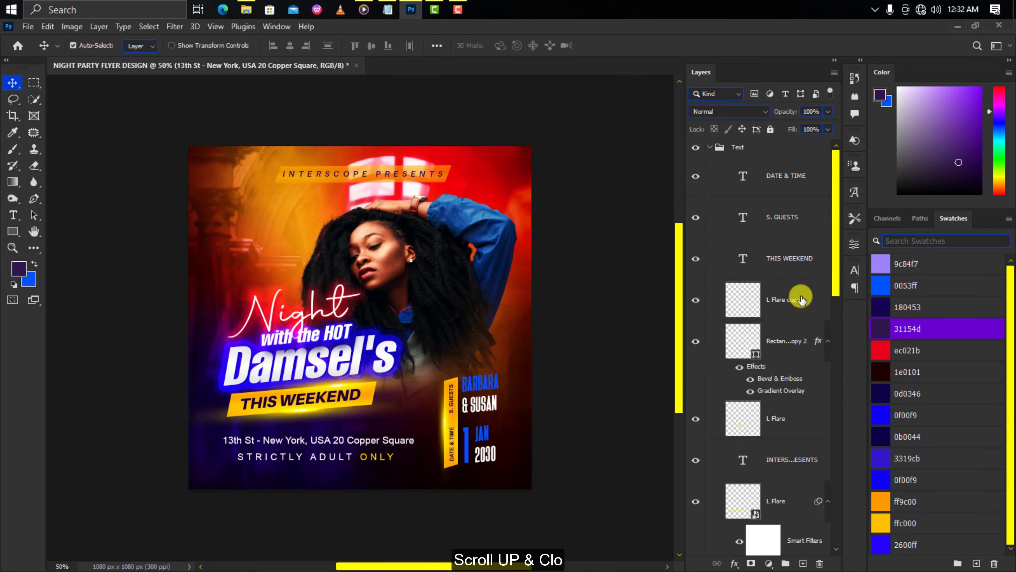
click(710, 148)
click(755, 183)
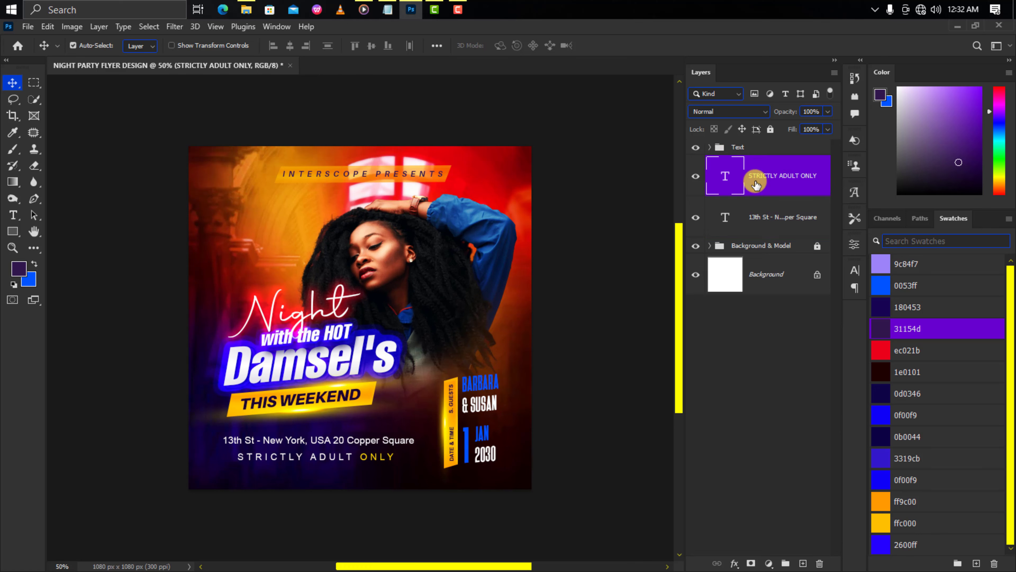
ctrl+click(762, 222)
drag(755, 177, 755, 150)
Step: Add a Vibrance adjustment layer of +16 at the top of the layer stack
click(755, 148)
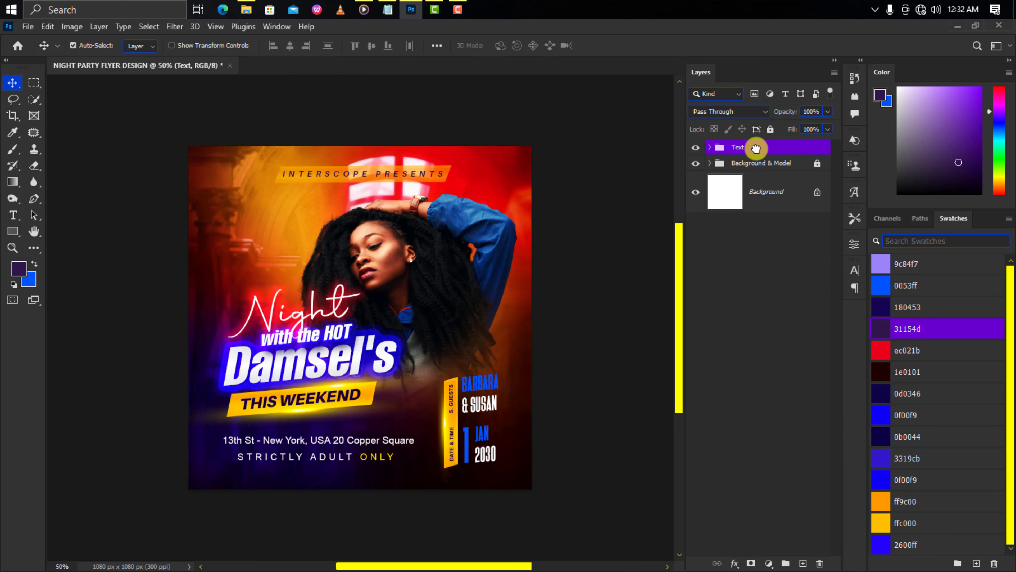
click(769, 559)
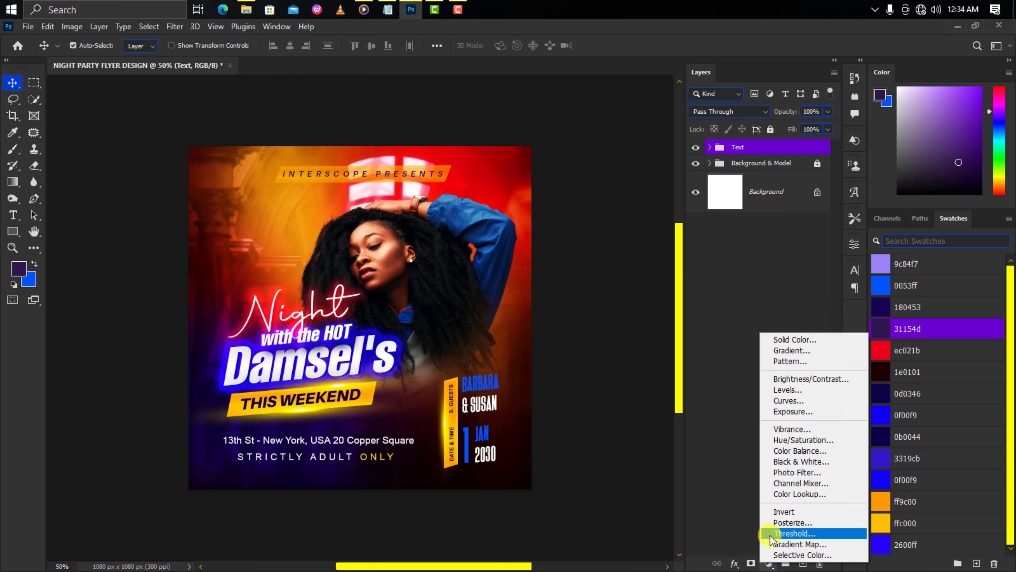
click(782, 426)
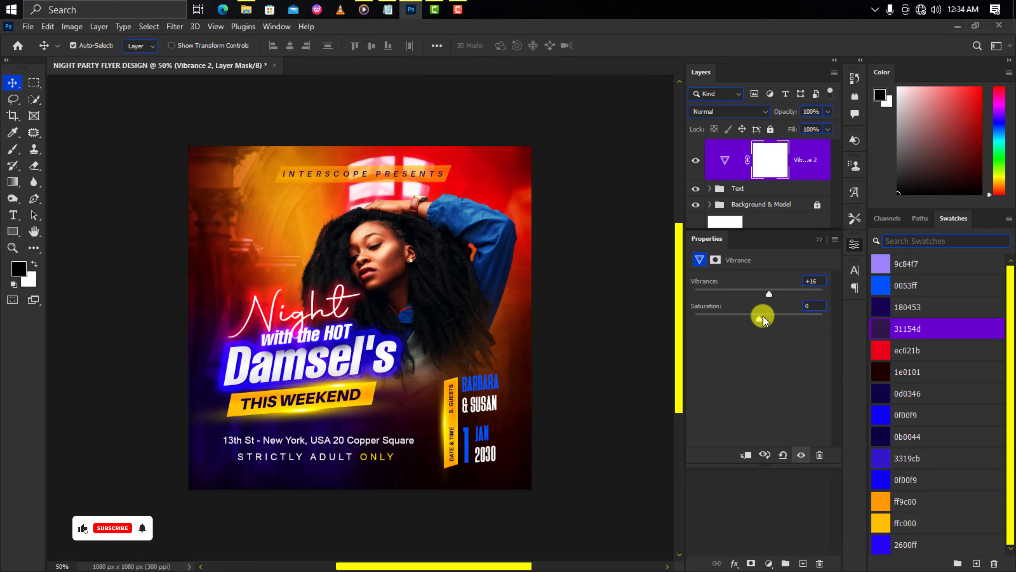
click(696, 161)
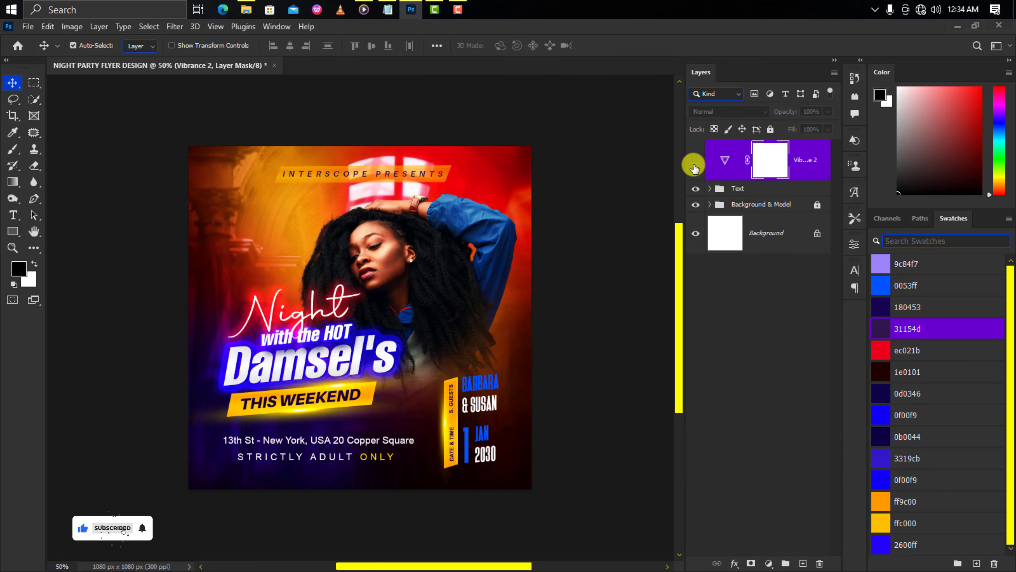